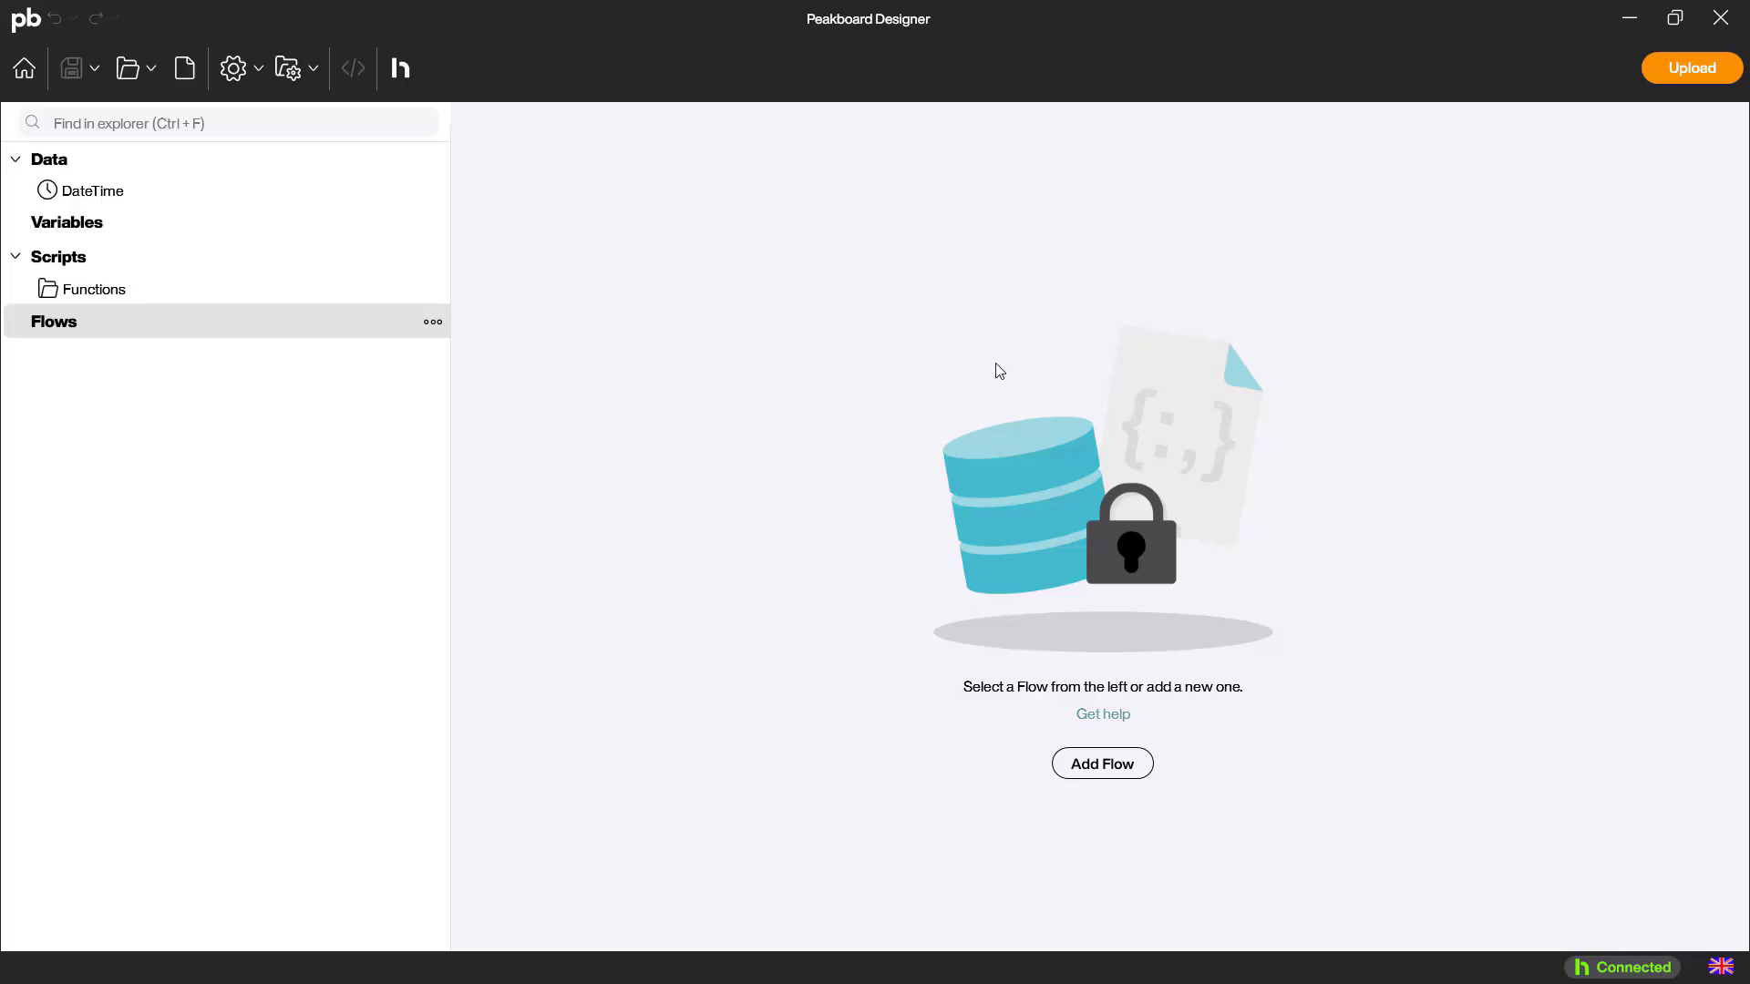
Add a Siemens S7 data source named DS_SiemensS7 with the IP address 192.168.20.50
right_click(179, 163)
click(223, 177)
click(812, 258)
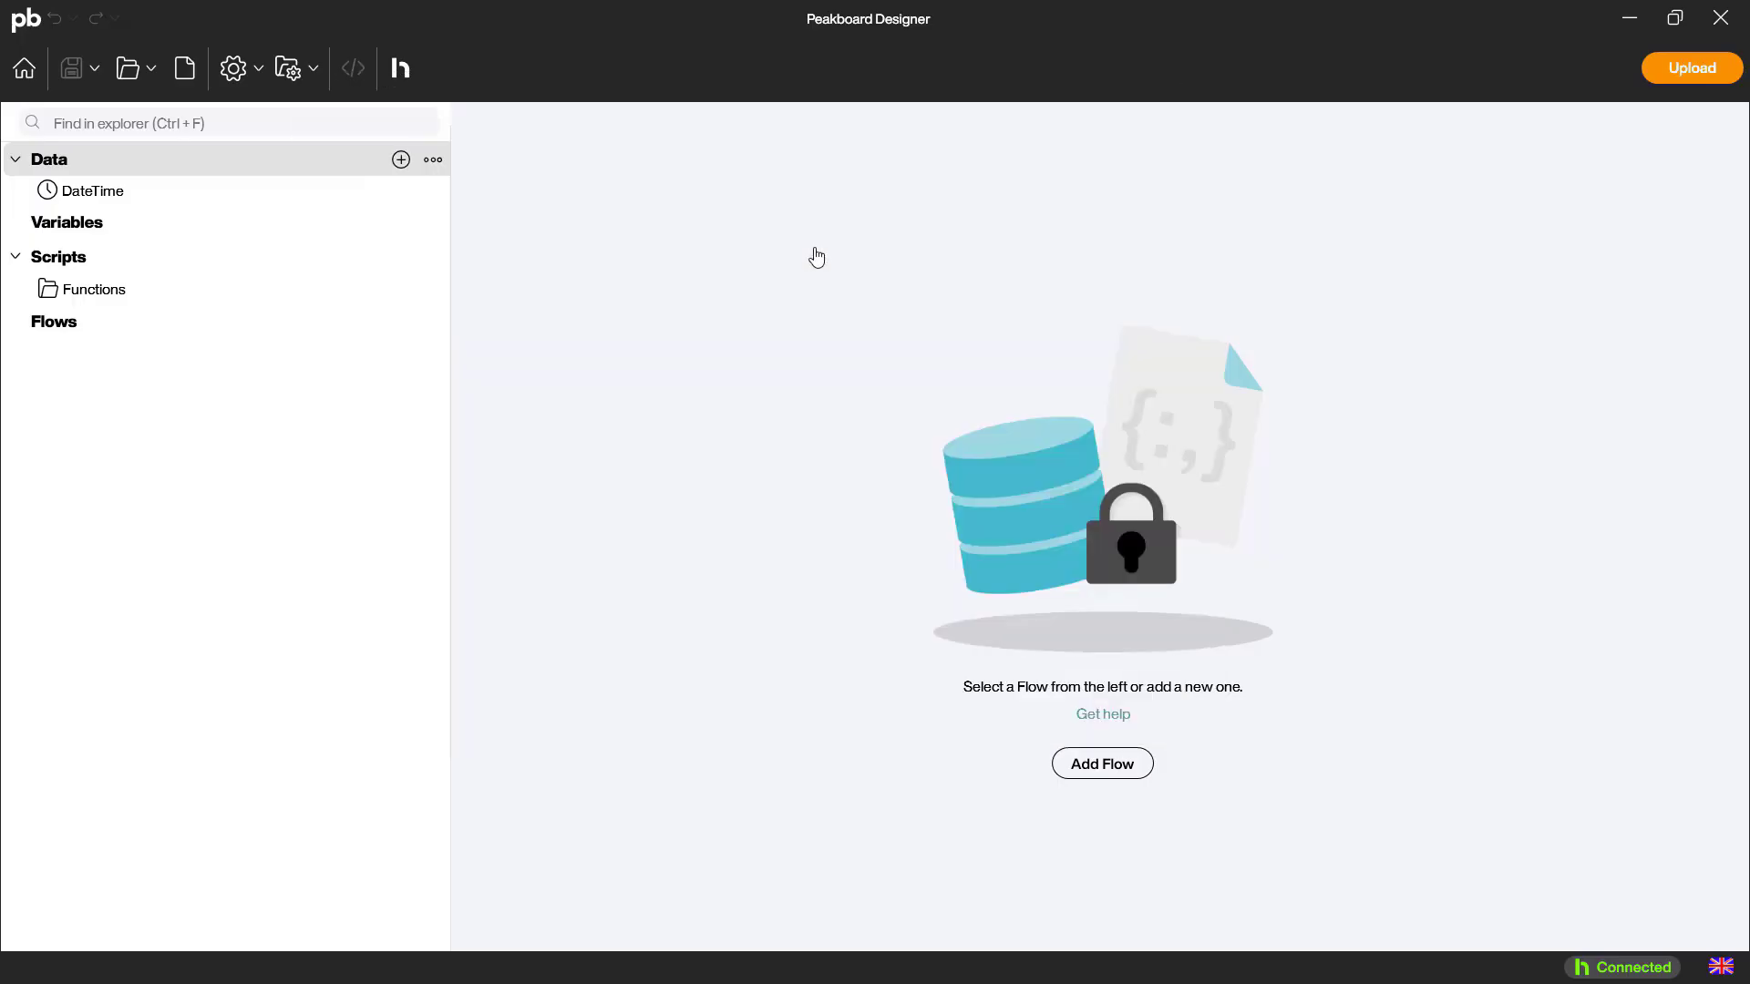
text(DS_S)
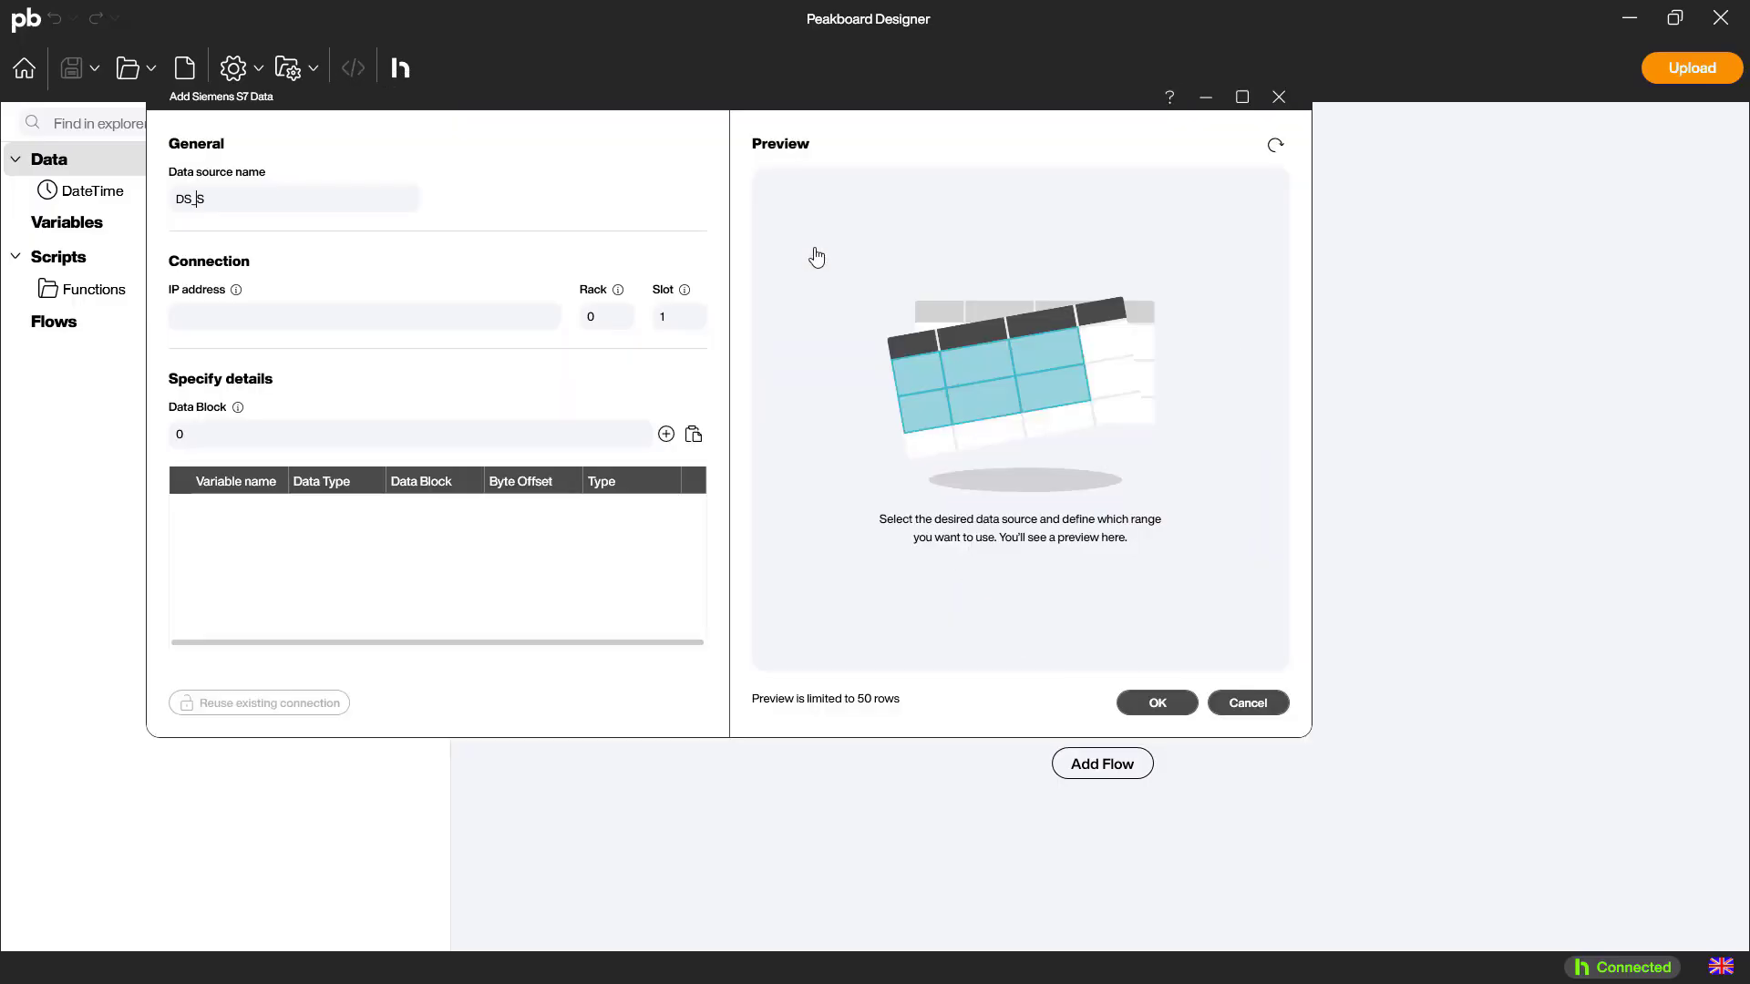
text(iemensS7)
click(397, 318)
text(192.168.20.50)
Set the data block to 4 and add a variable named MachineSpeed to the data source
click(290, 432)
key(BackSpace)
text(4)
click(666, 434)
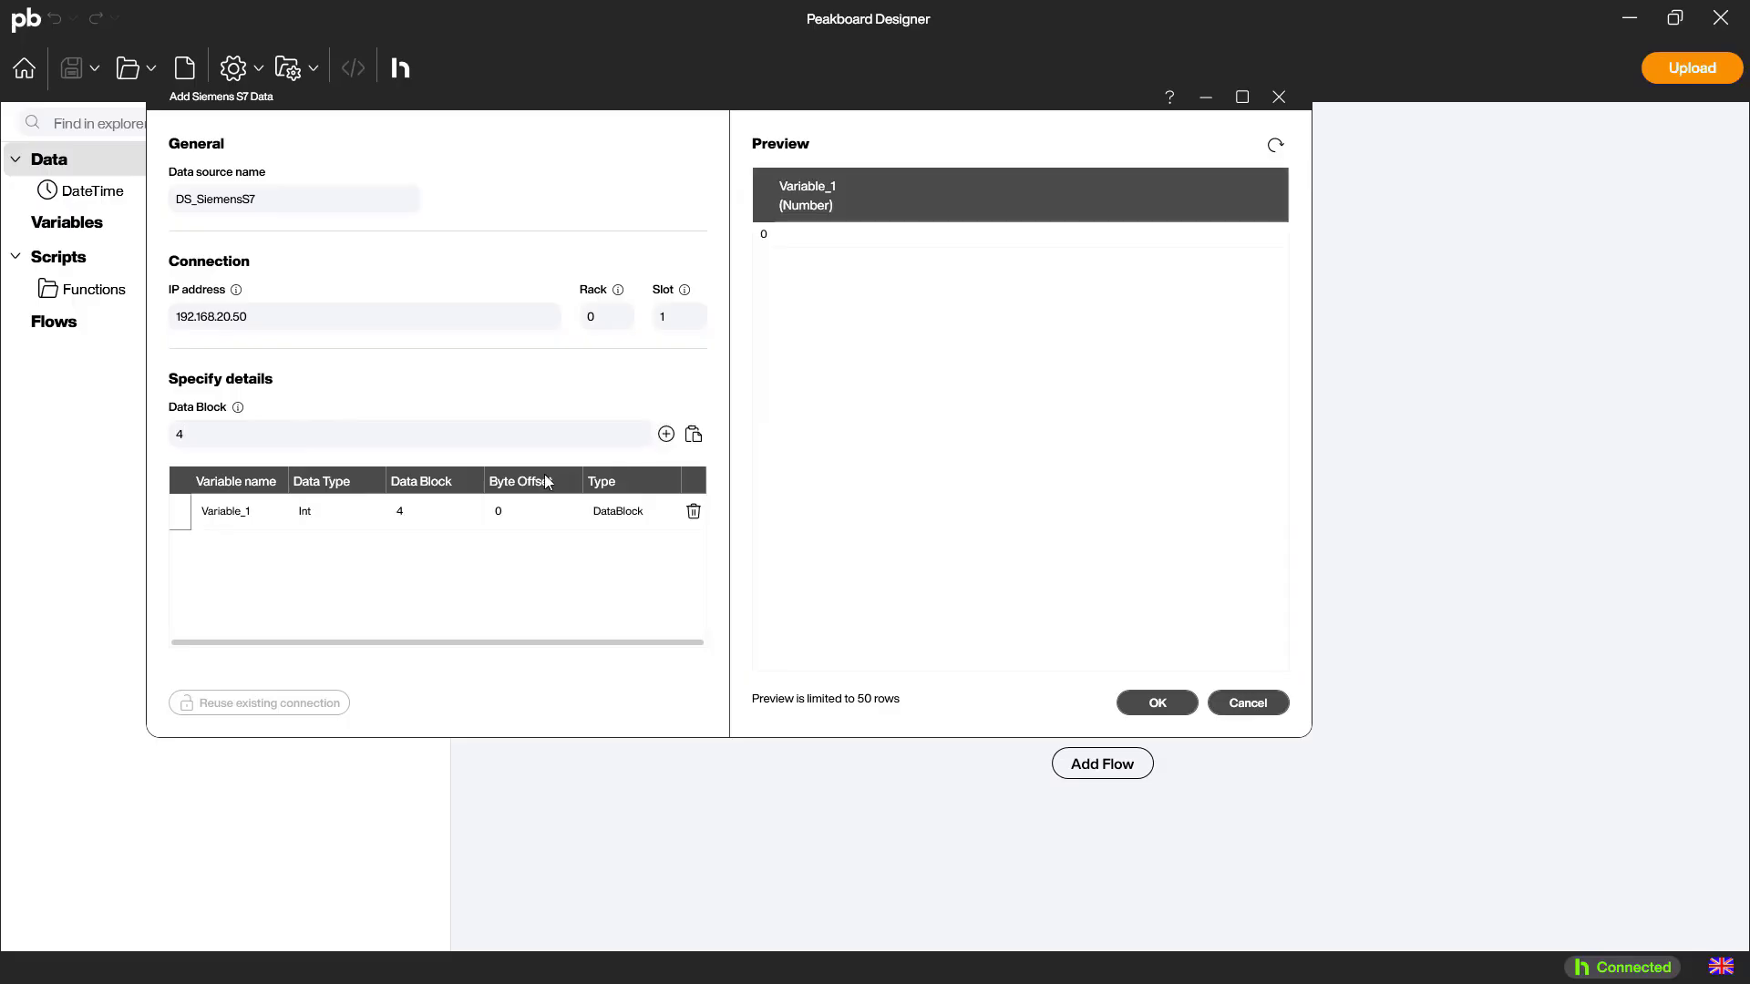
click(235, 516)
double_click(234, 516)
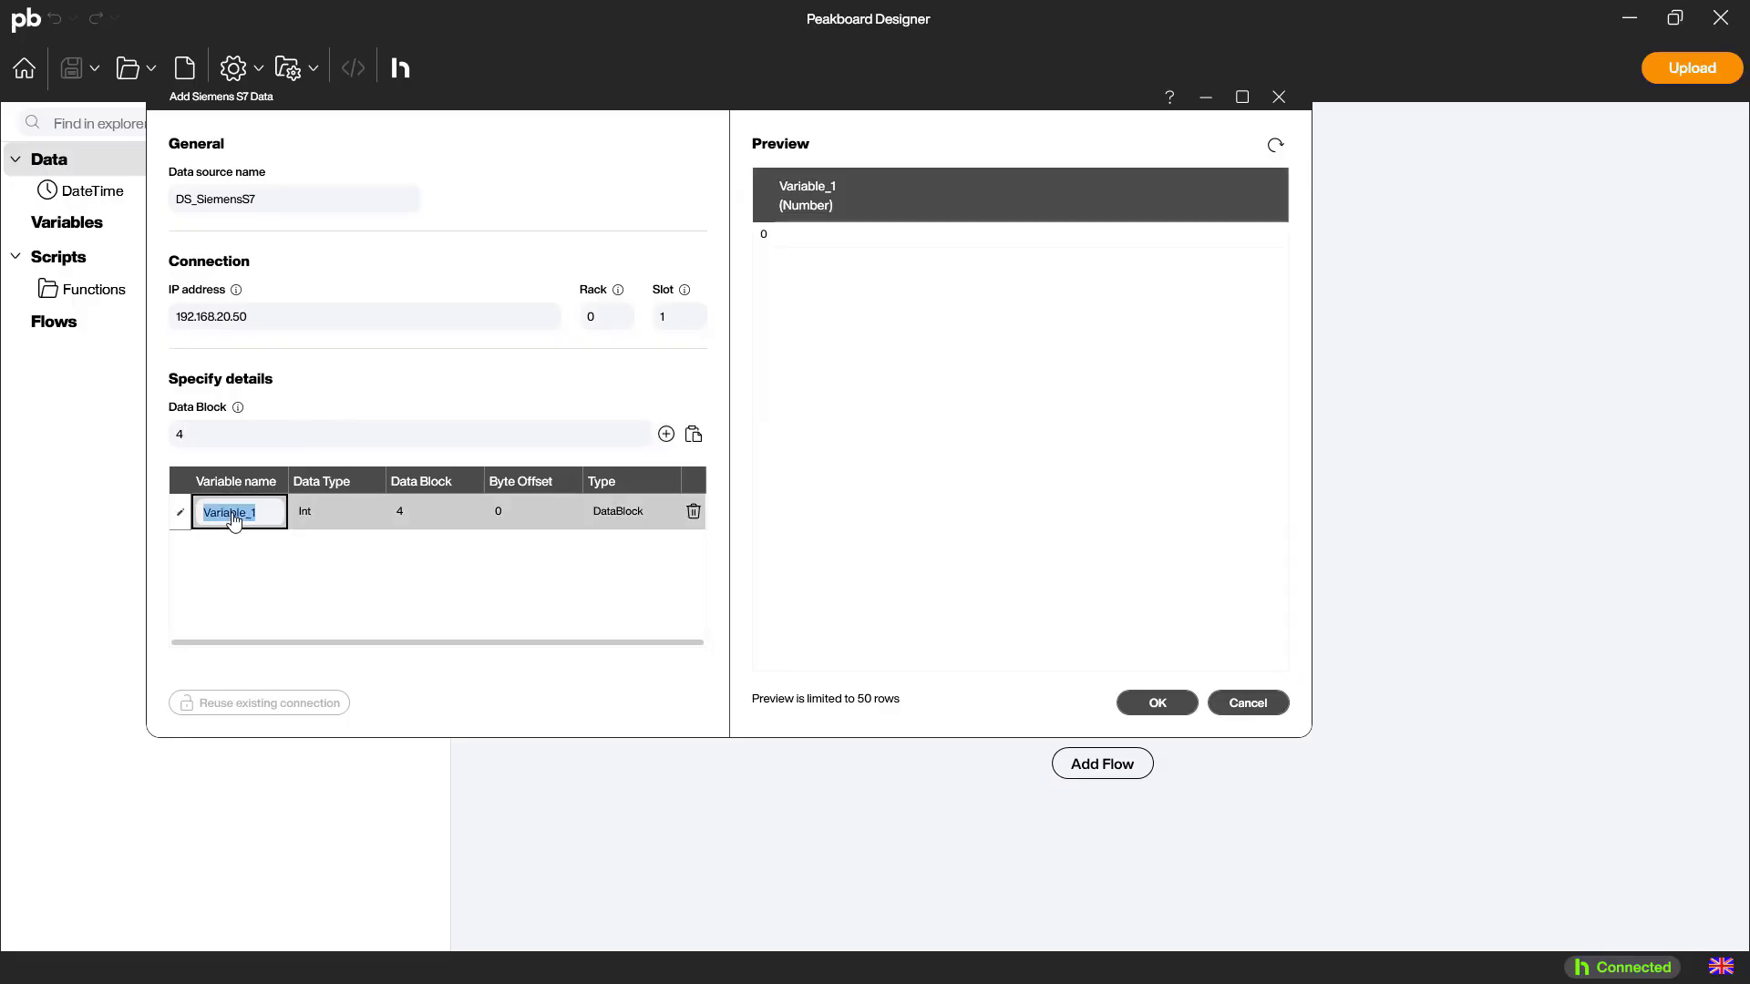
text(MachineSpeed)
Add a second data source variable named MachineRunning with data type Bit and byte offset 258
click(666, 436)
click(253, 558)
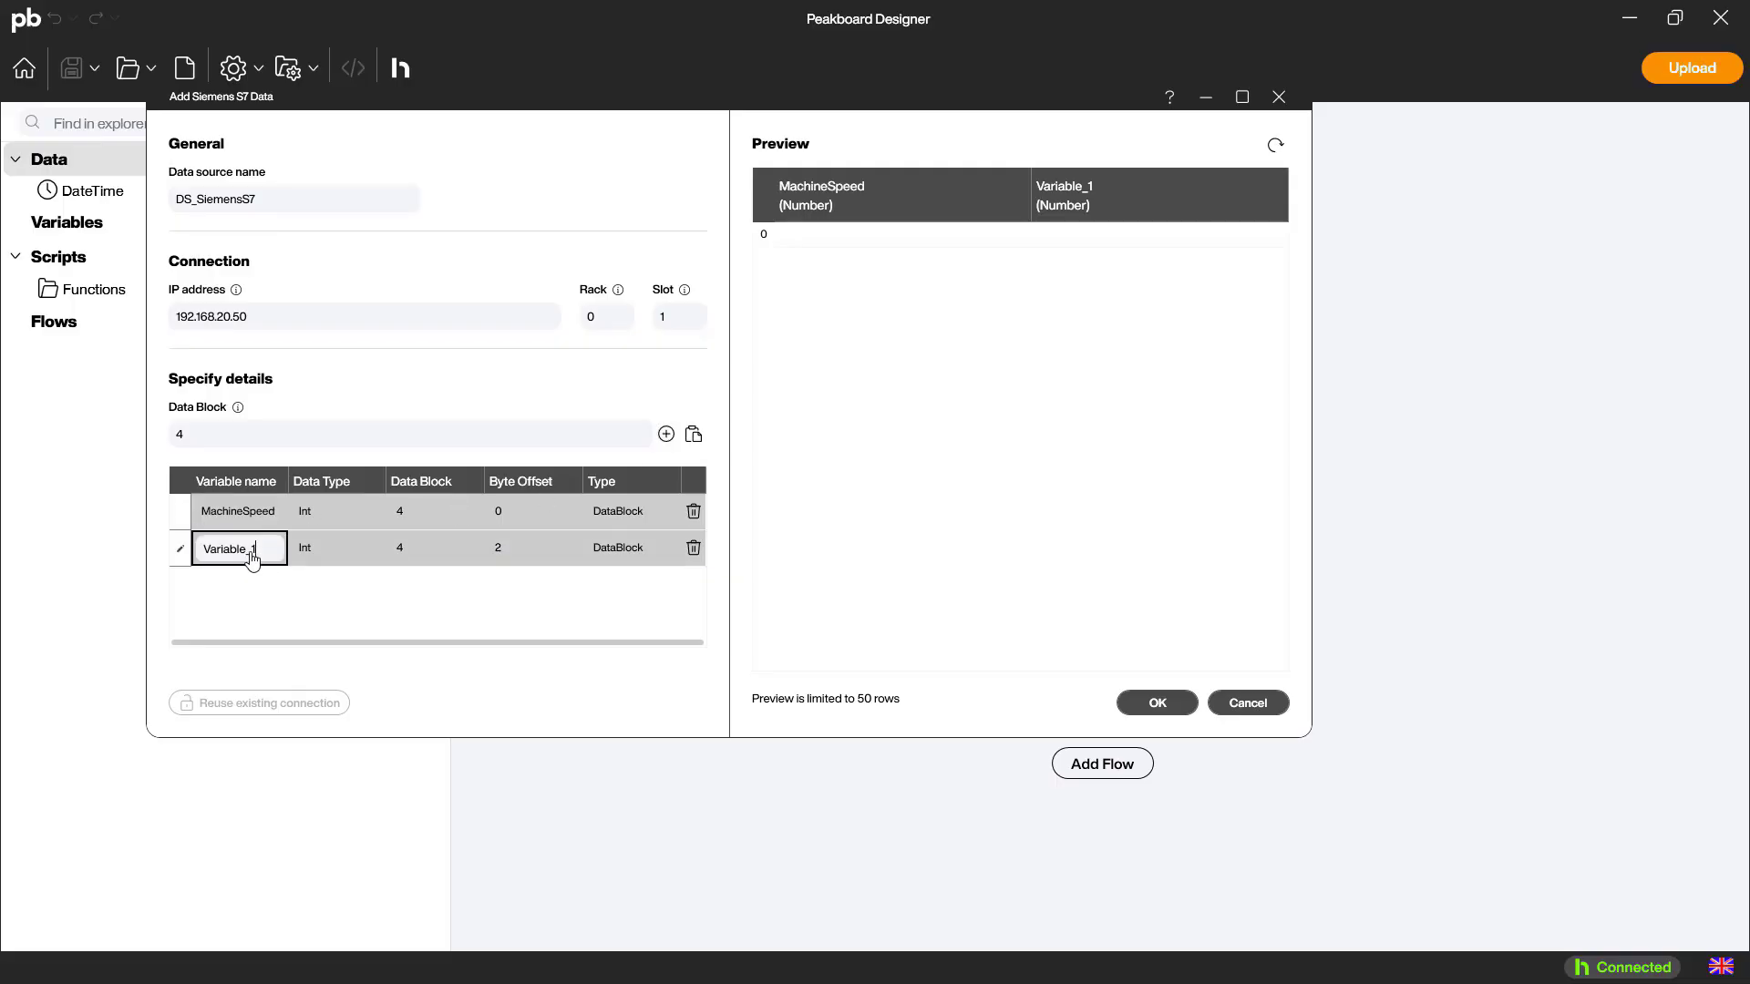
key(ctrl+a)
text(MachineRunning)
click(342, 552)
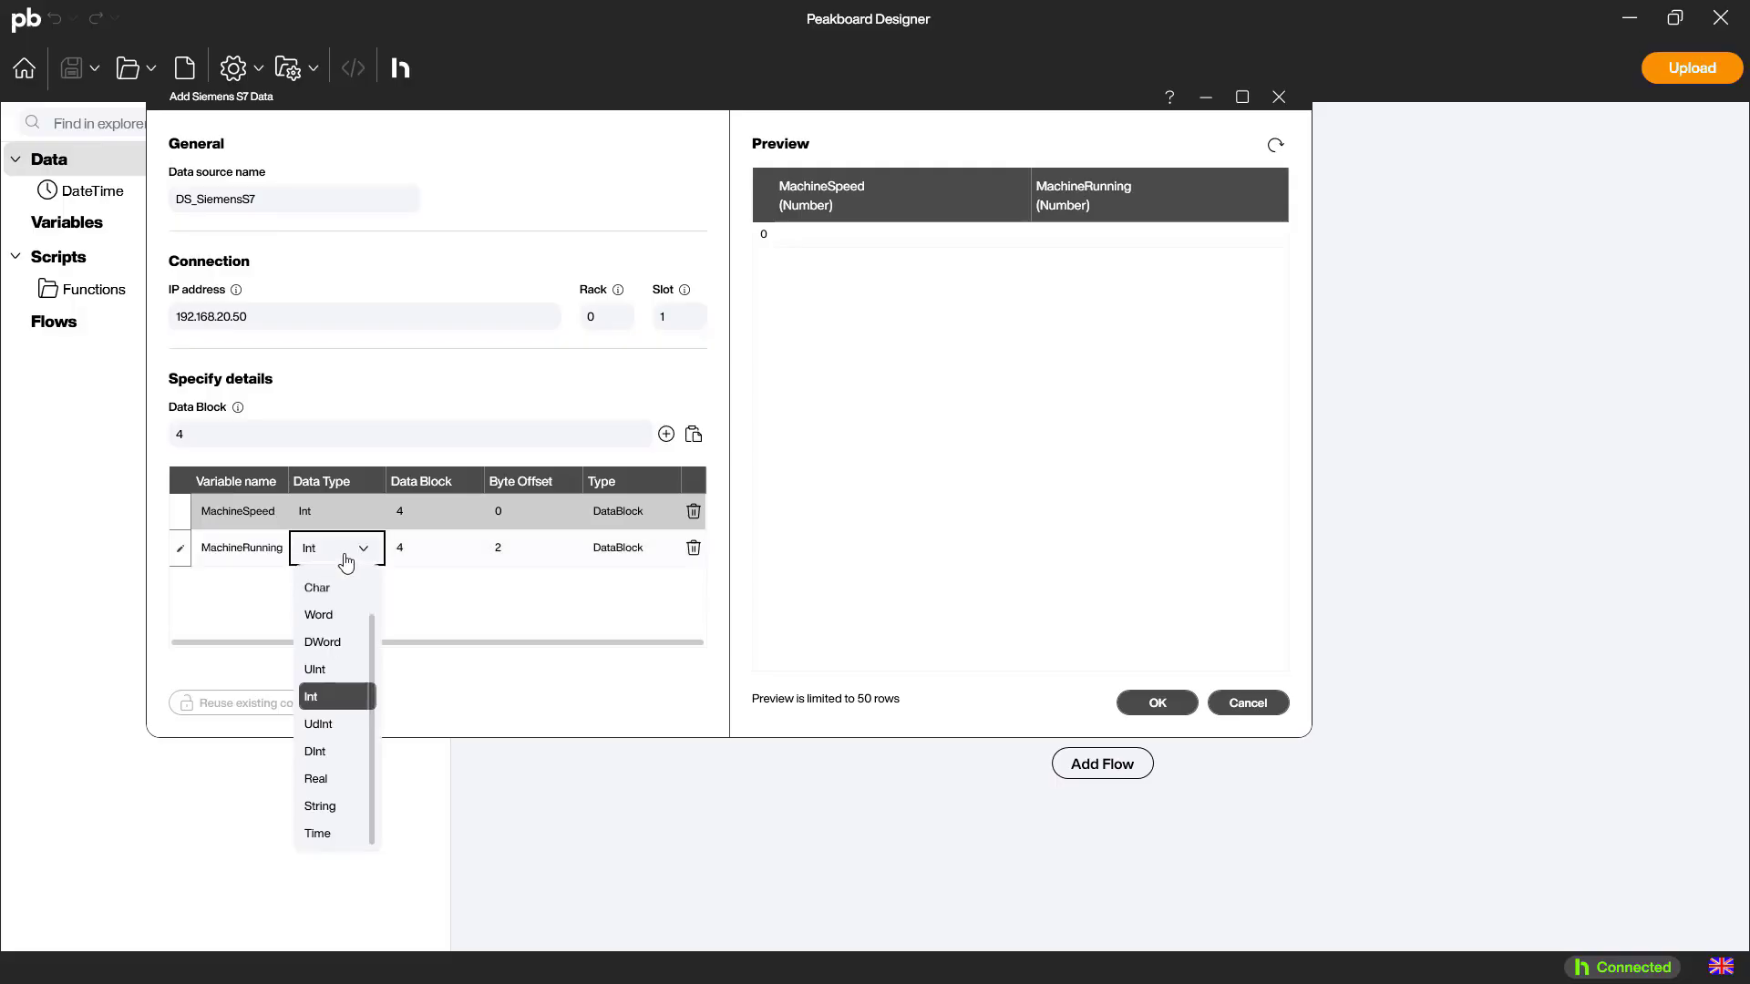
click(326, 583)
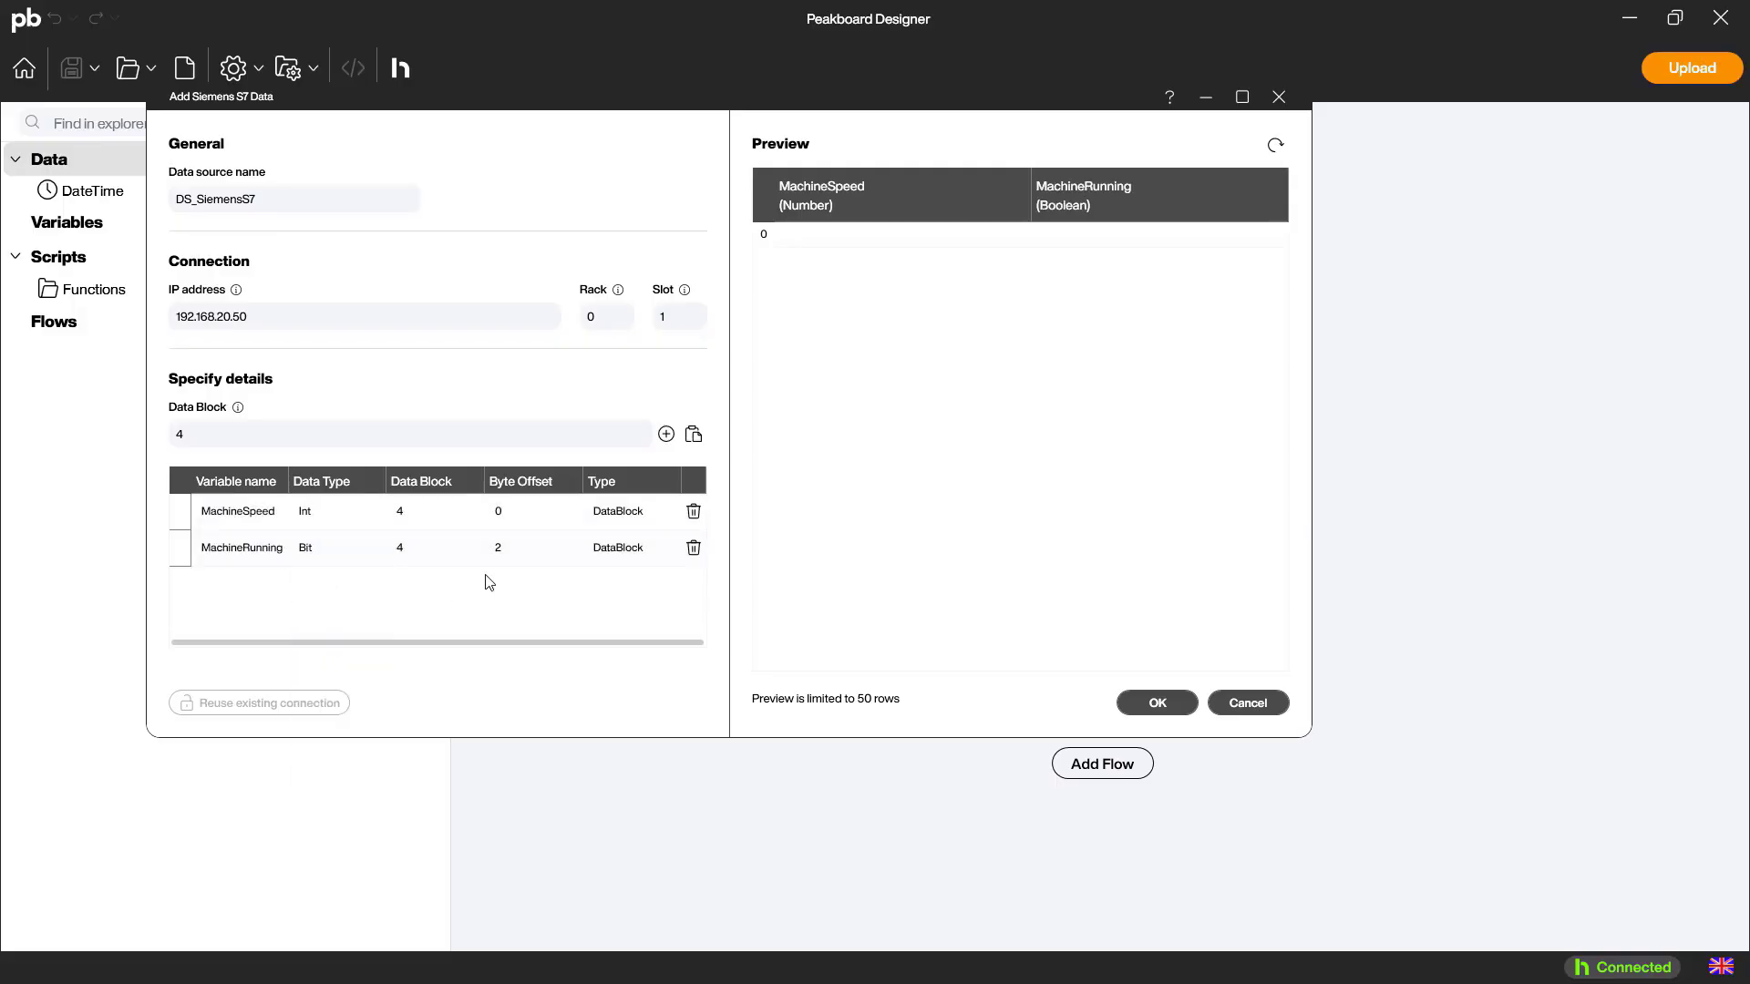
click(520, 558)
text(58)
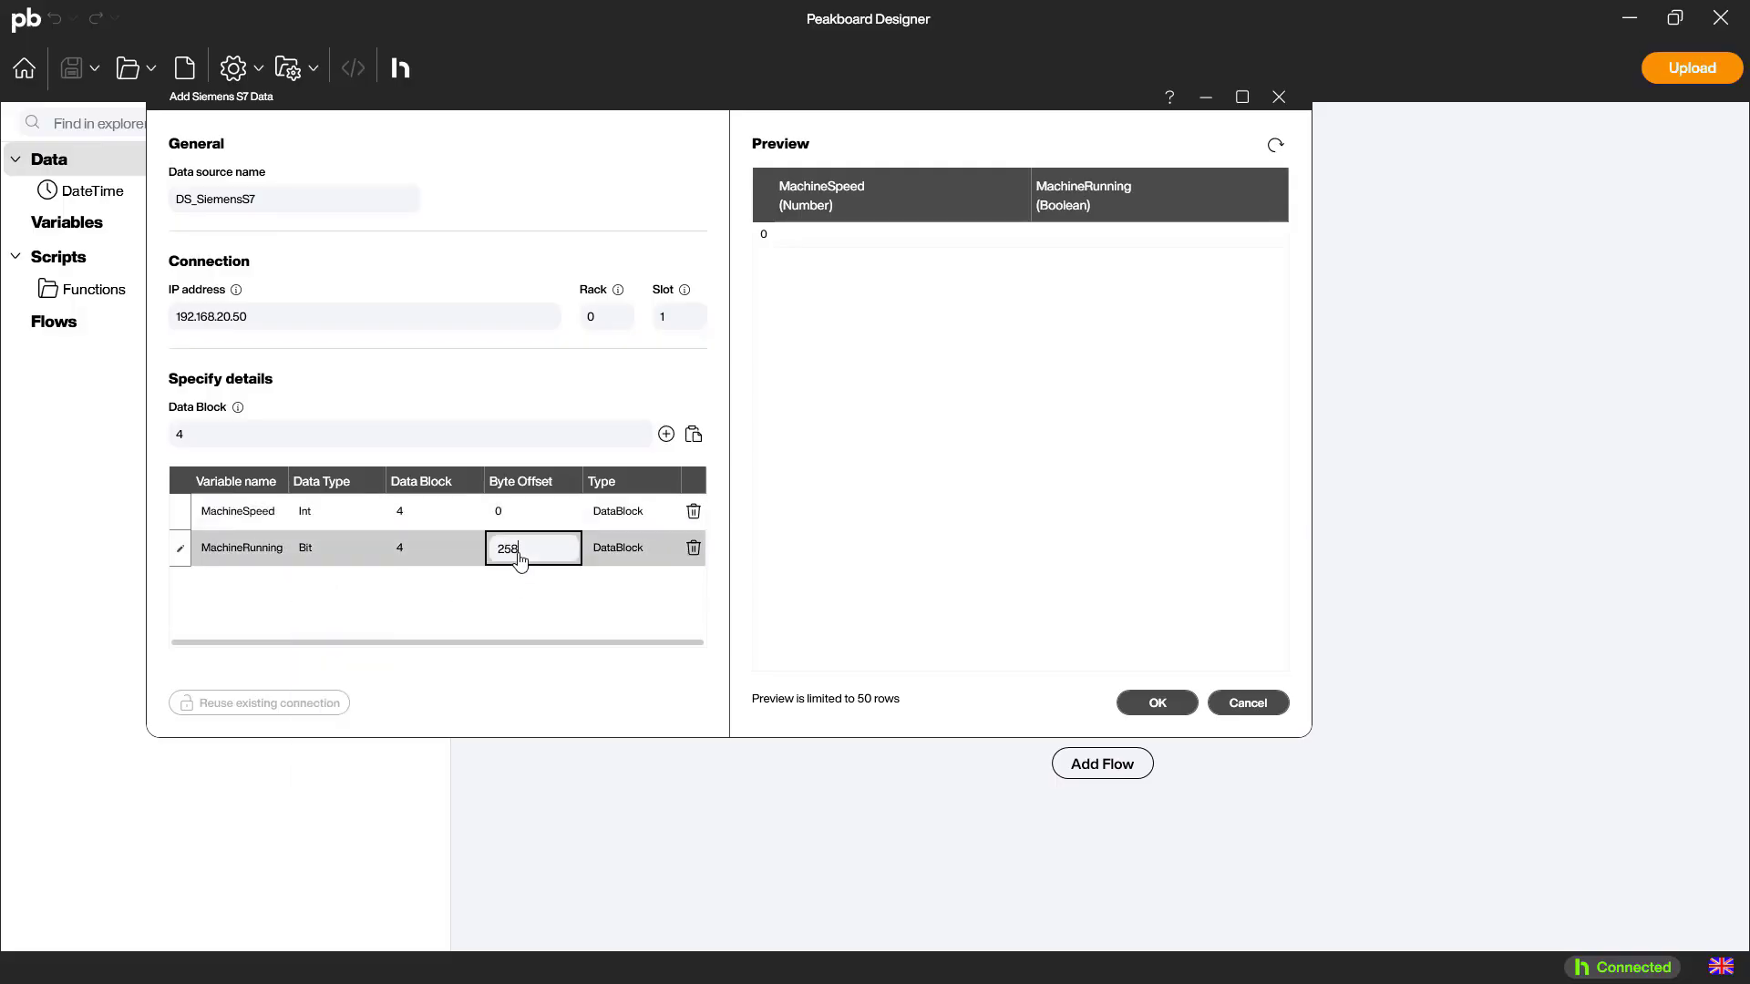
Add a String variable named MachineErrorText with byte offset 2, and save the data source after refreshing its preview
click(667, 434)
double_click(242, 590)
text(MachineErrorText)
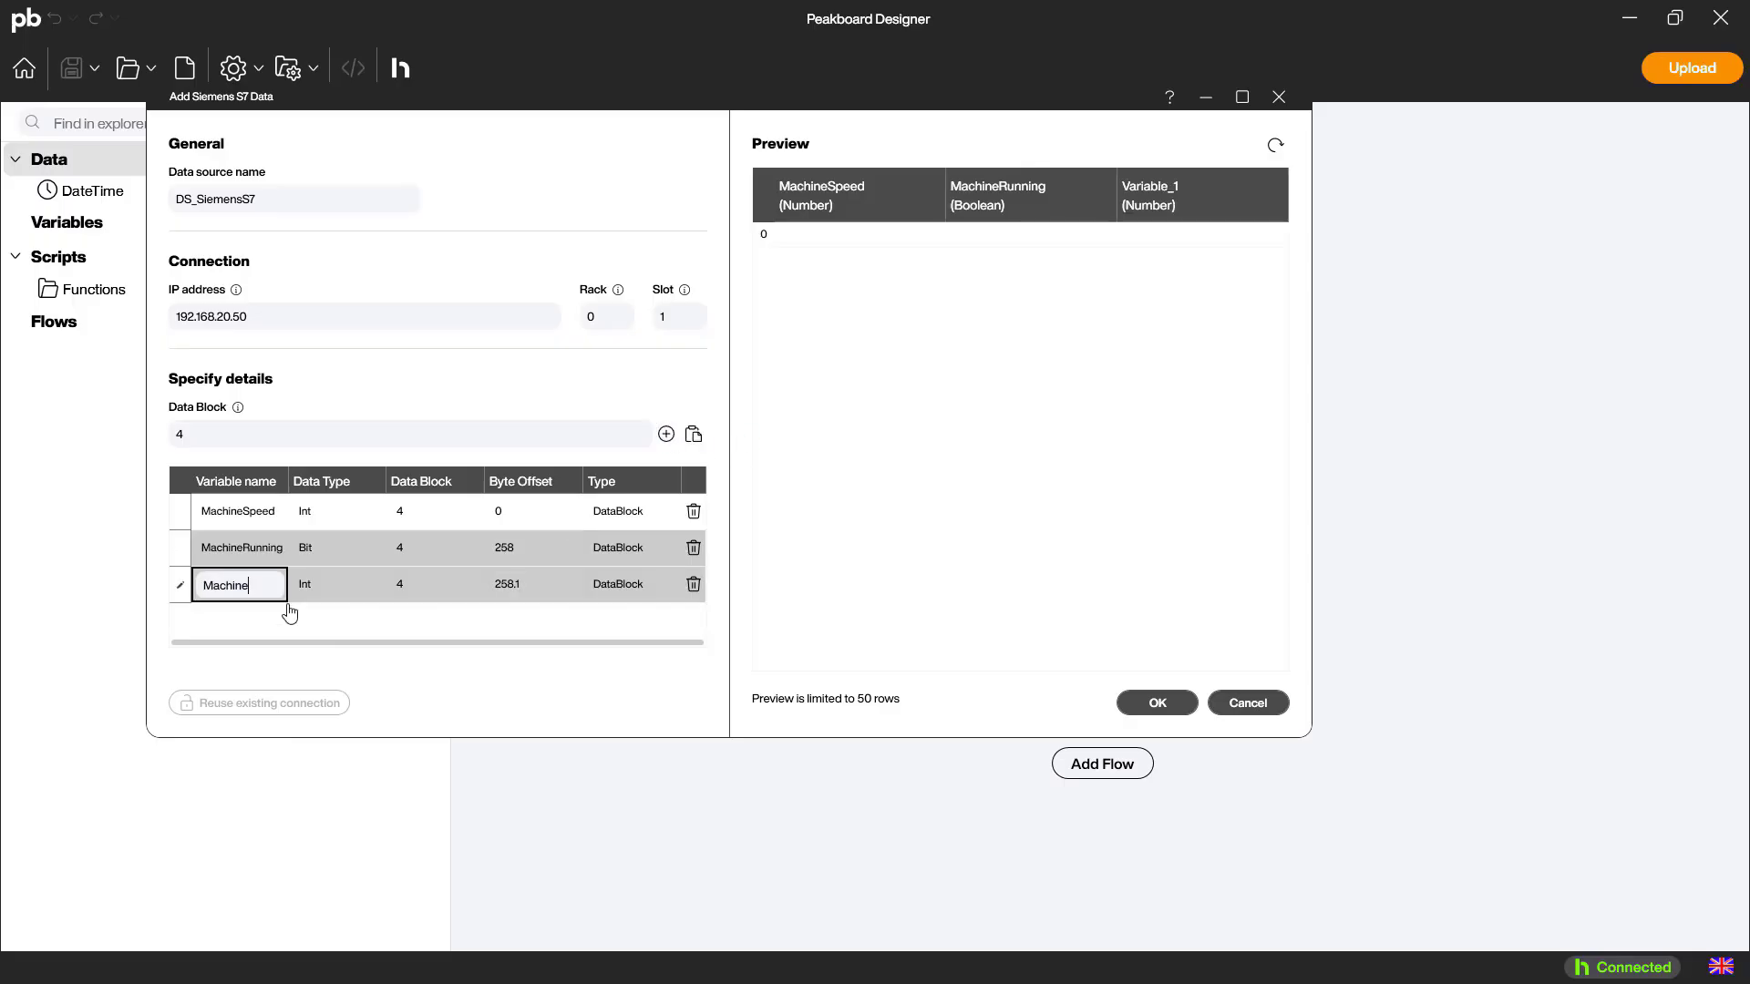
click(334, 588)
click(314, 834)
click(545, 588)
key(ctrl+a)
text(2)
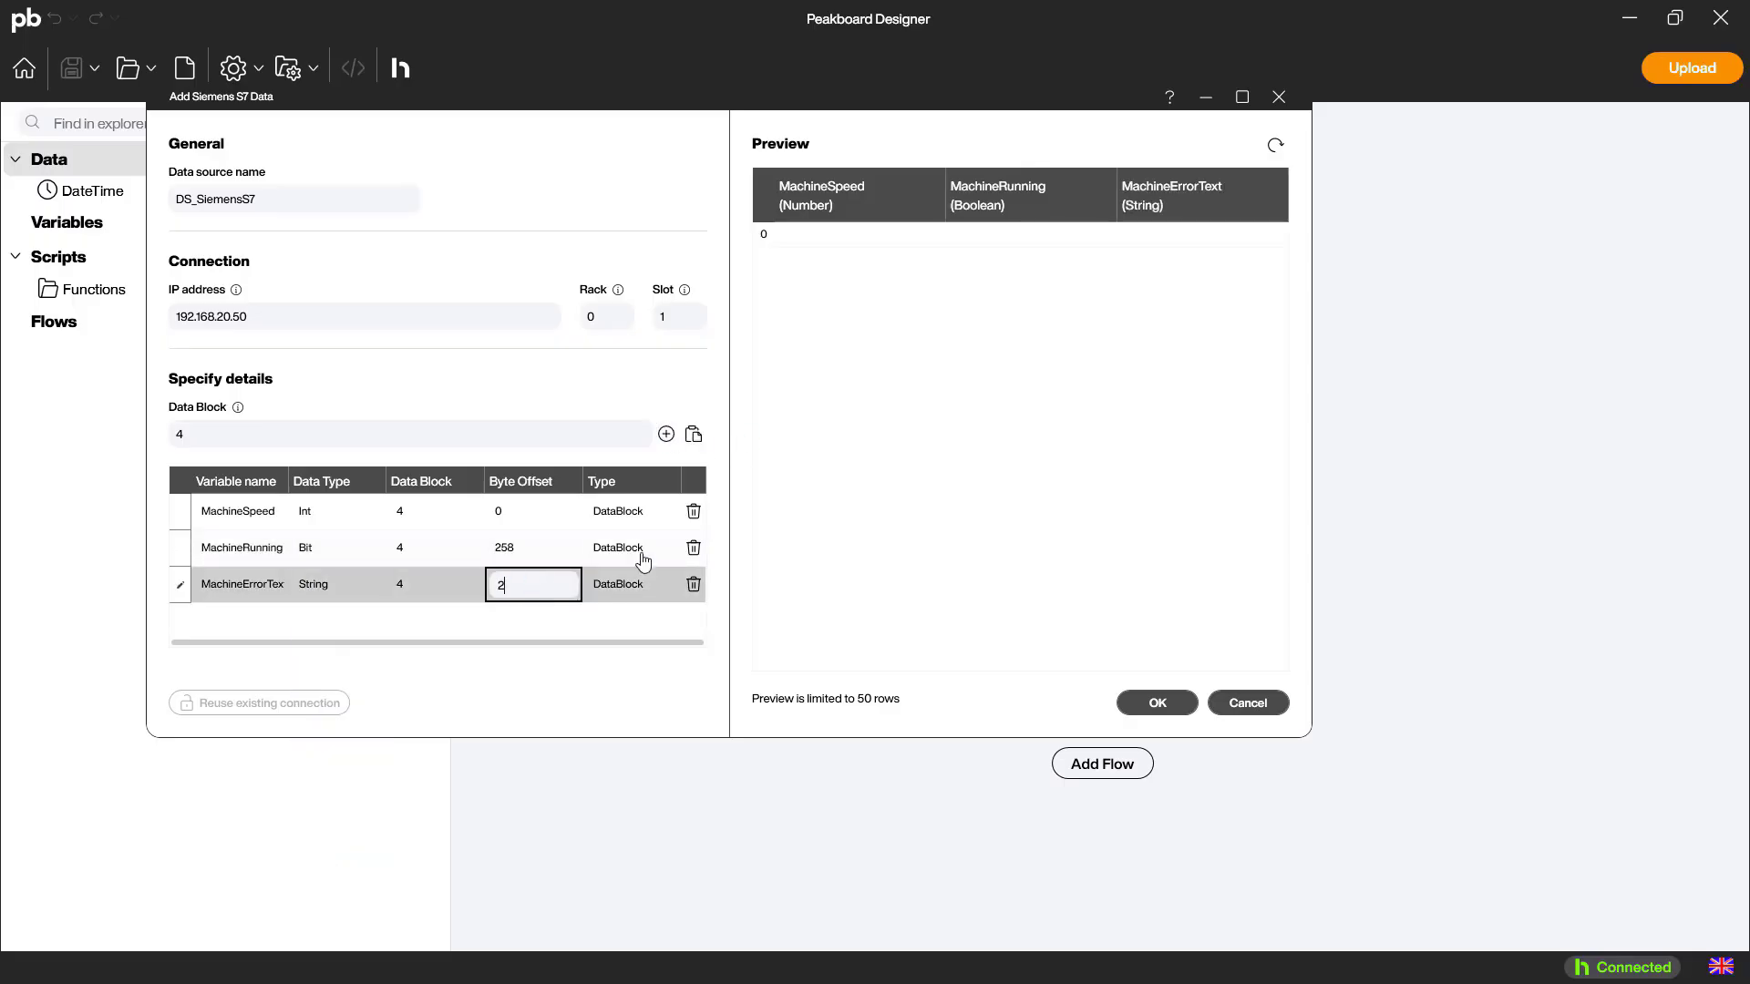
key(Return)
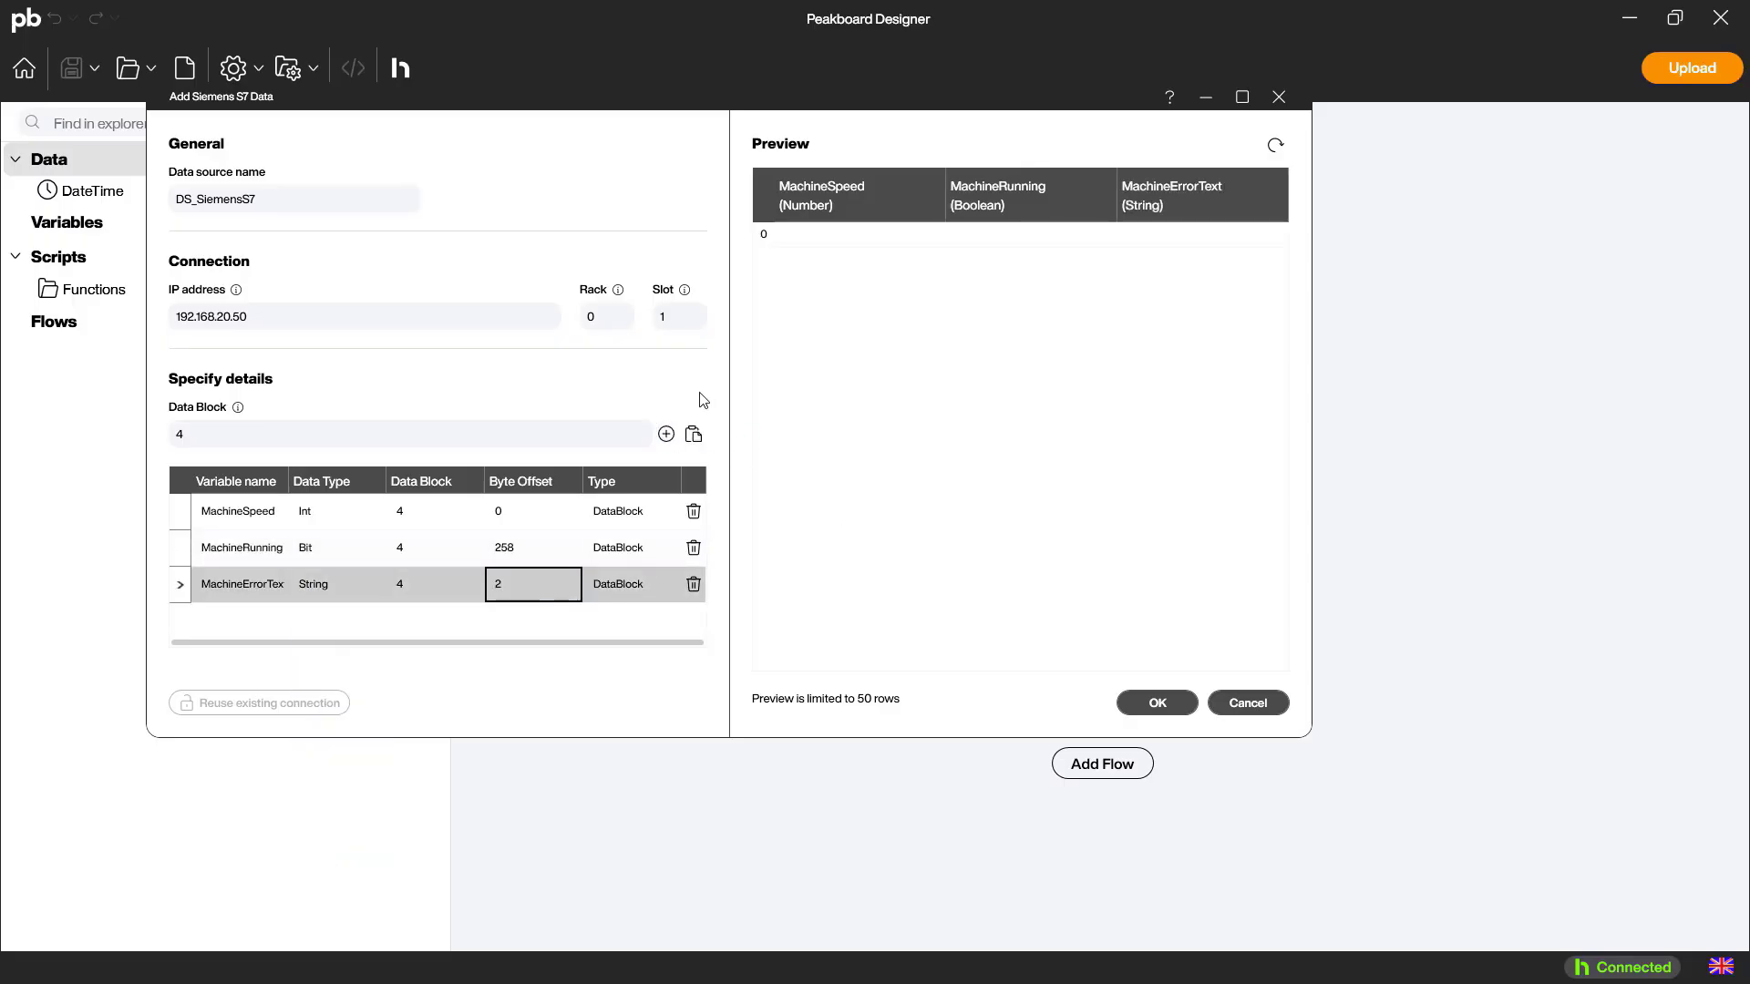
click(1276, 146)
click(1170, 716)
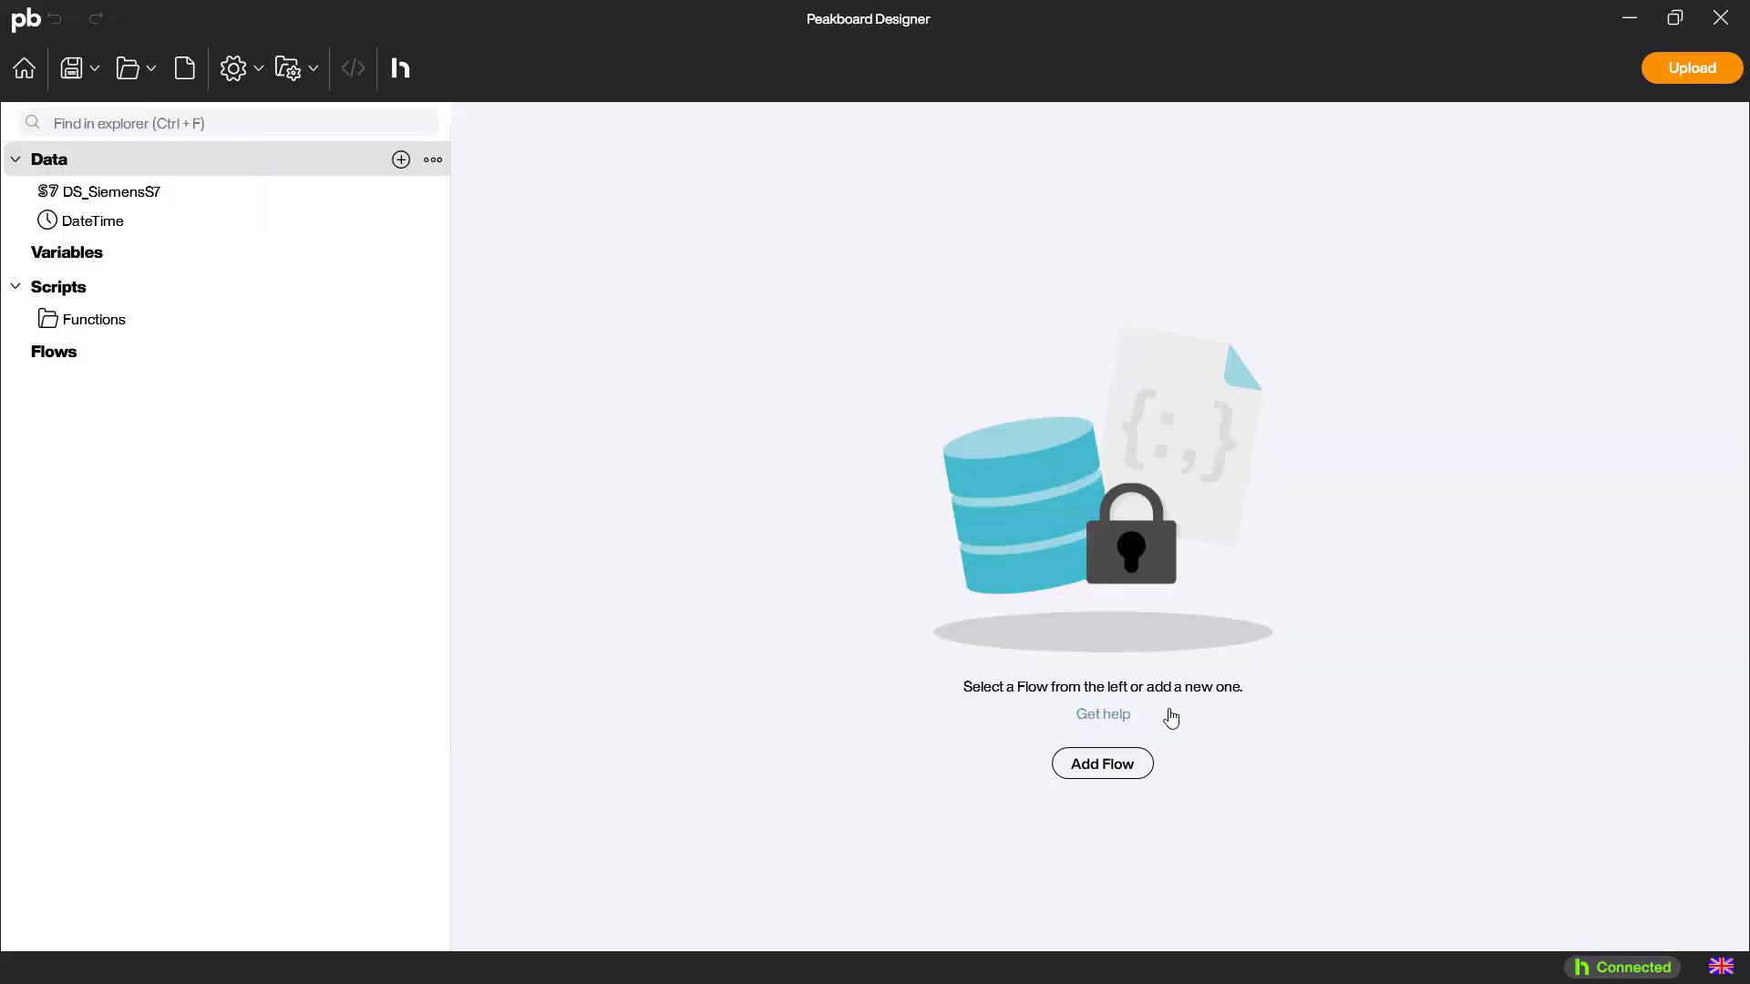
Start a new project variable named VAR_MachineSpeed with the data type Number
right_click(162, 263)
click(219, 272)
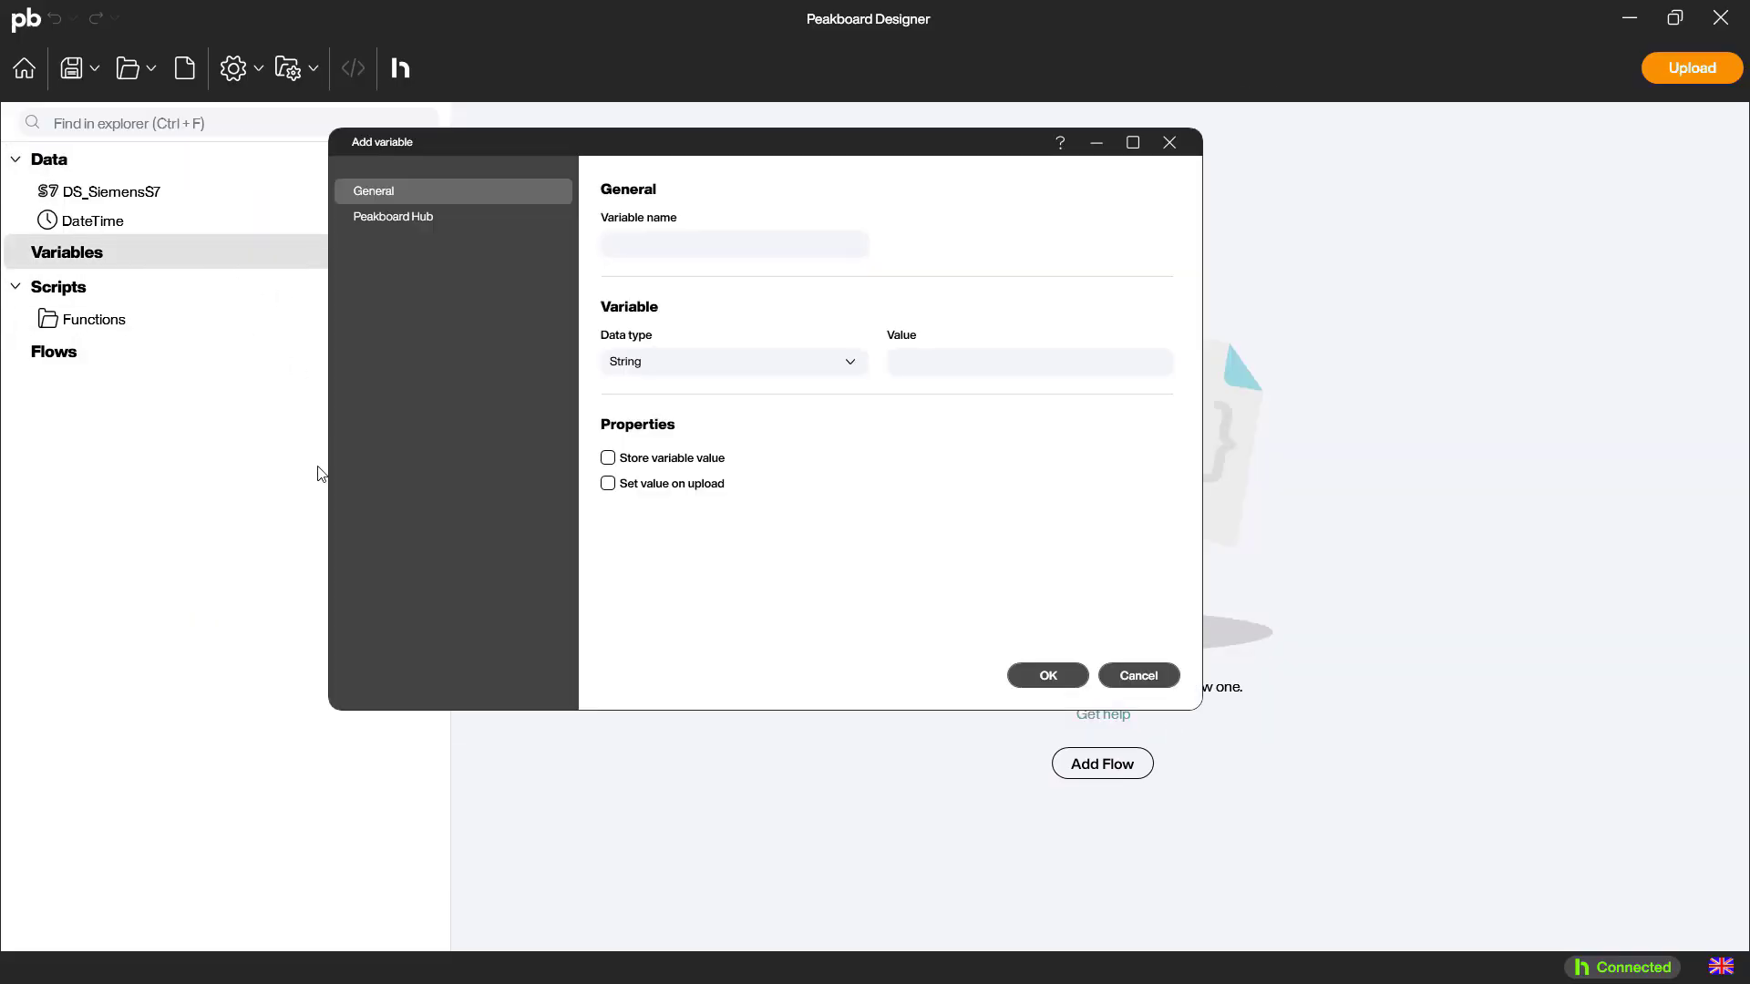
text(VAR_MachineSpeed)
click(694, 374)
click(675, 425)
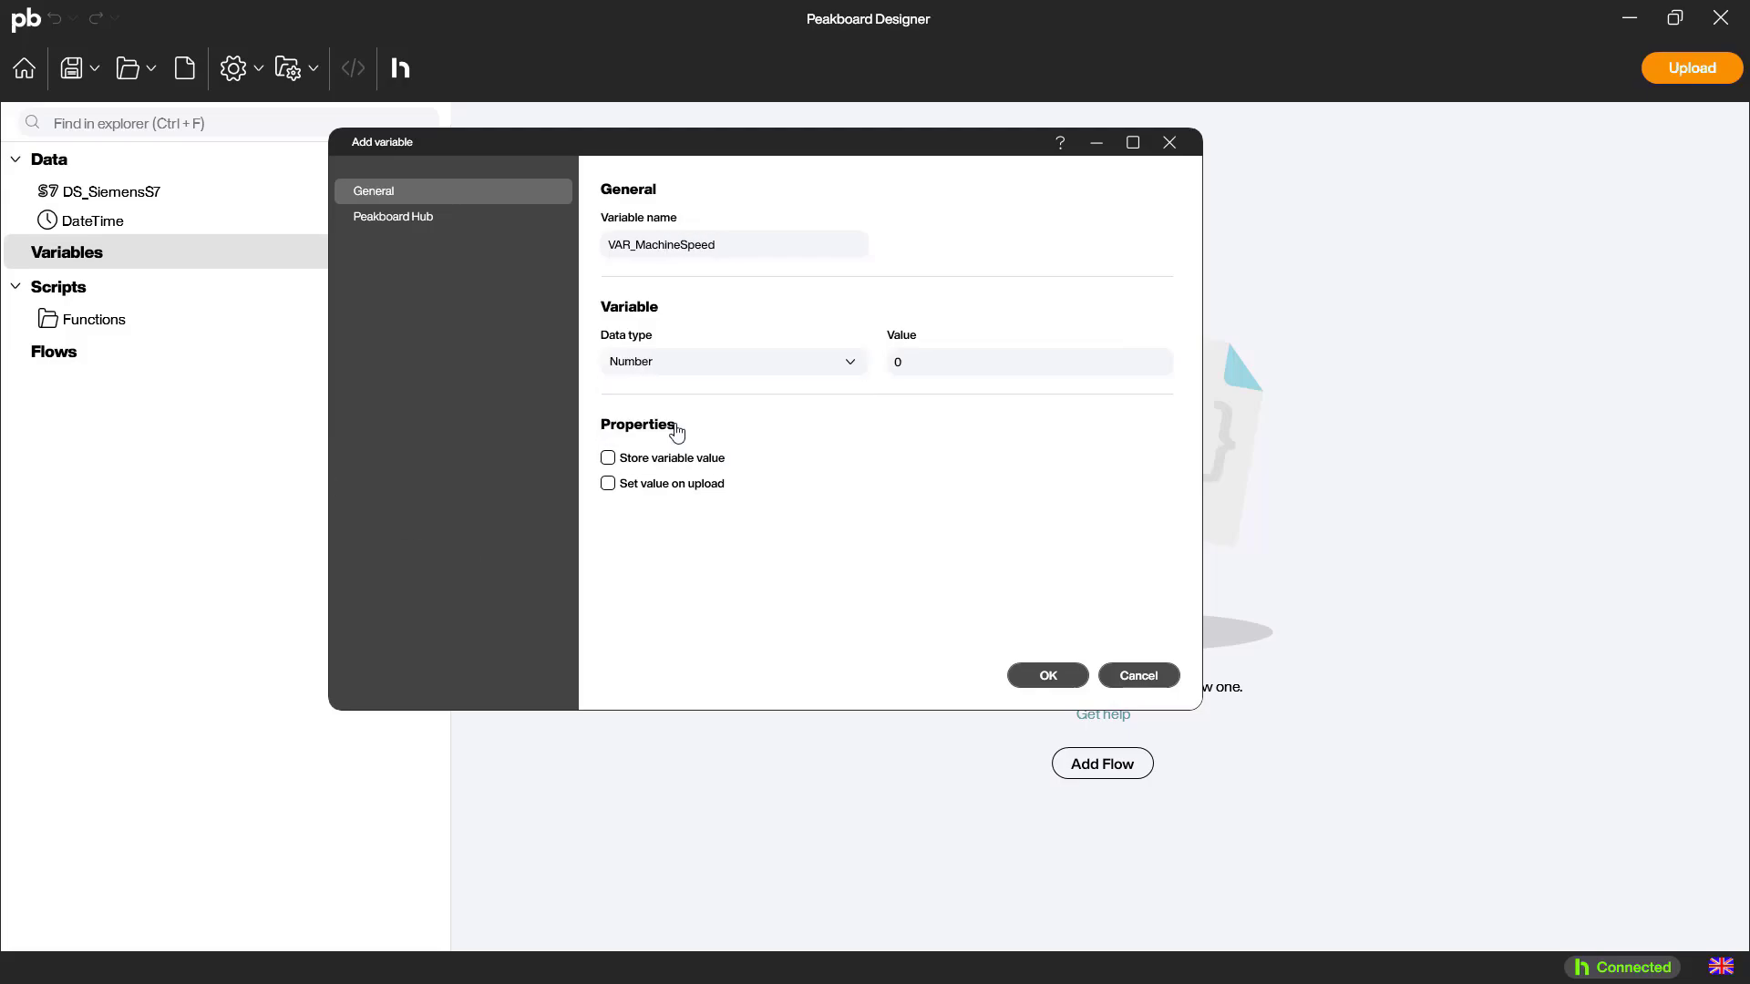
Connect VAR_MachineSpeed to a new Peakboard Hub variable with the identifier S7_MachineSpeed and save the variable
click(425, 218)
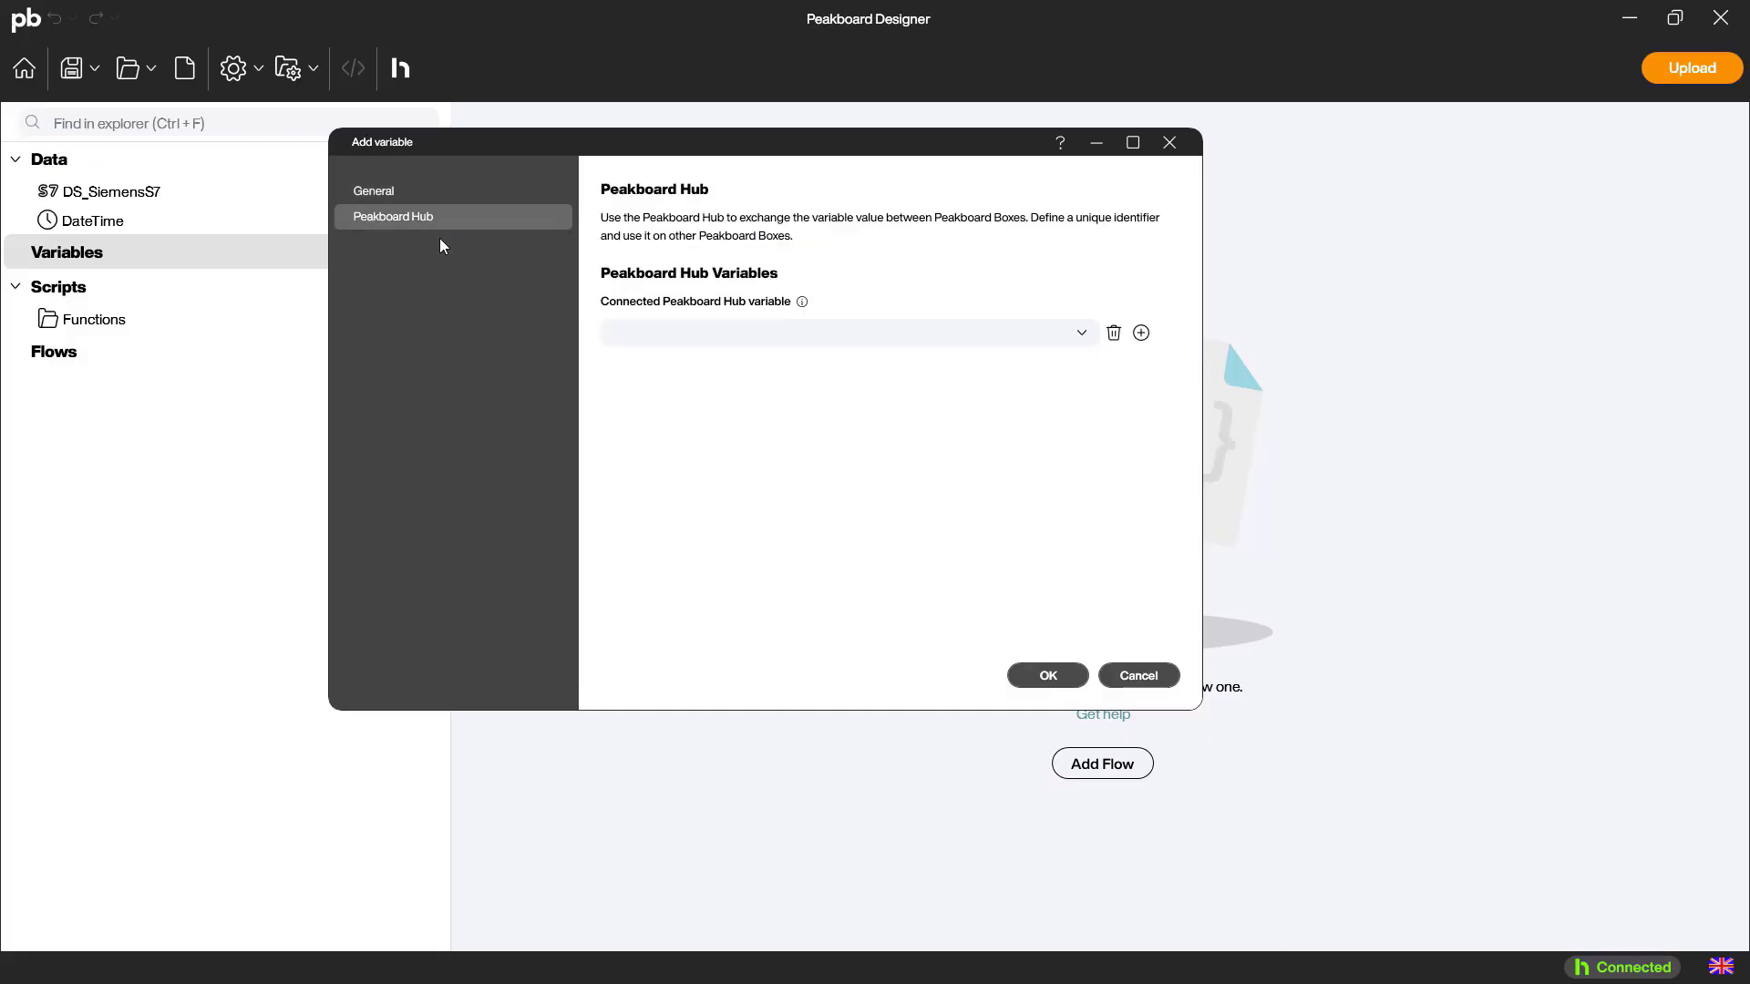
click(1083, 337)
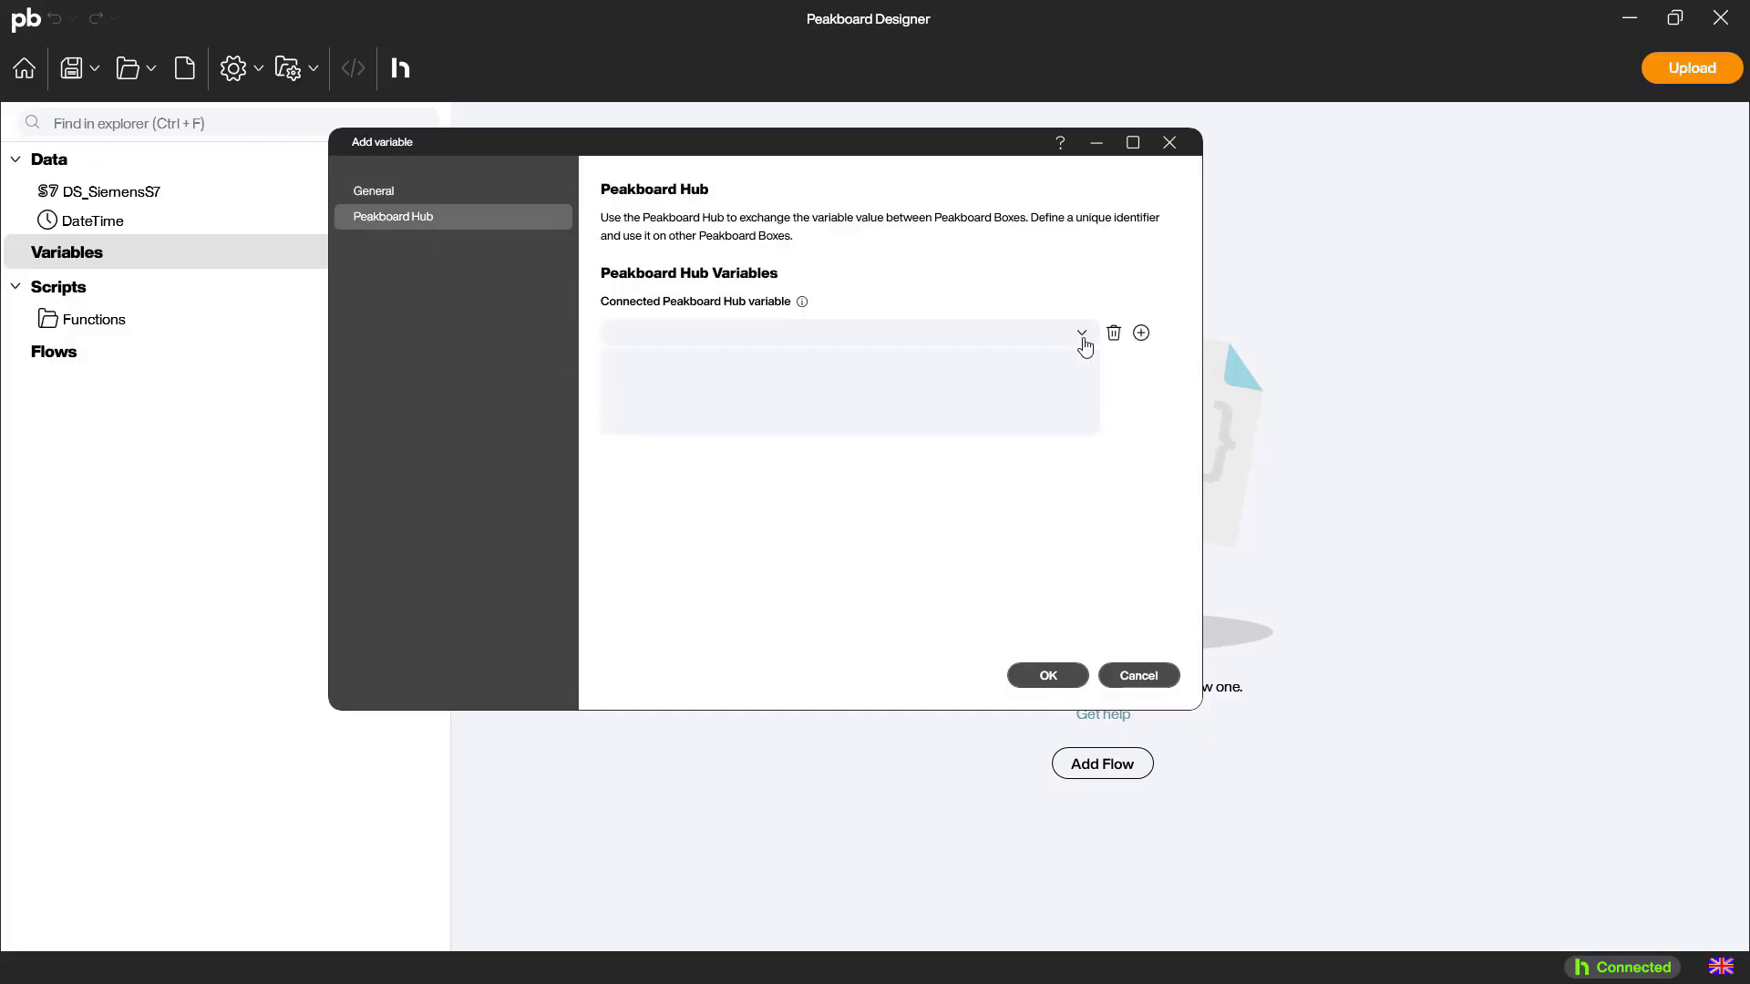
click(1082, 337)
click(1141, 333)
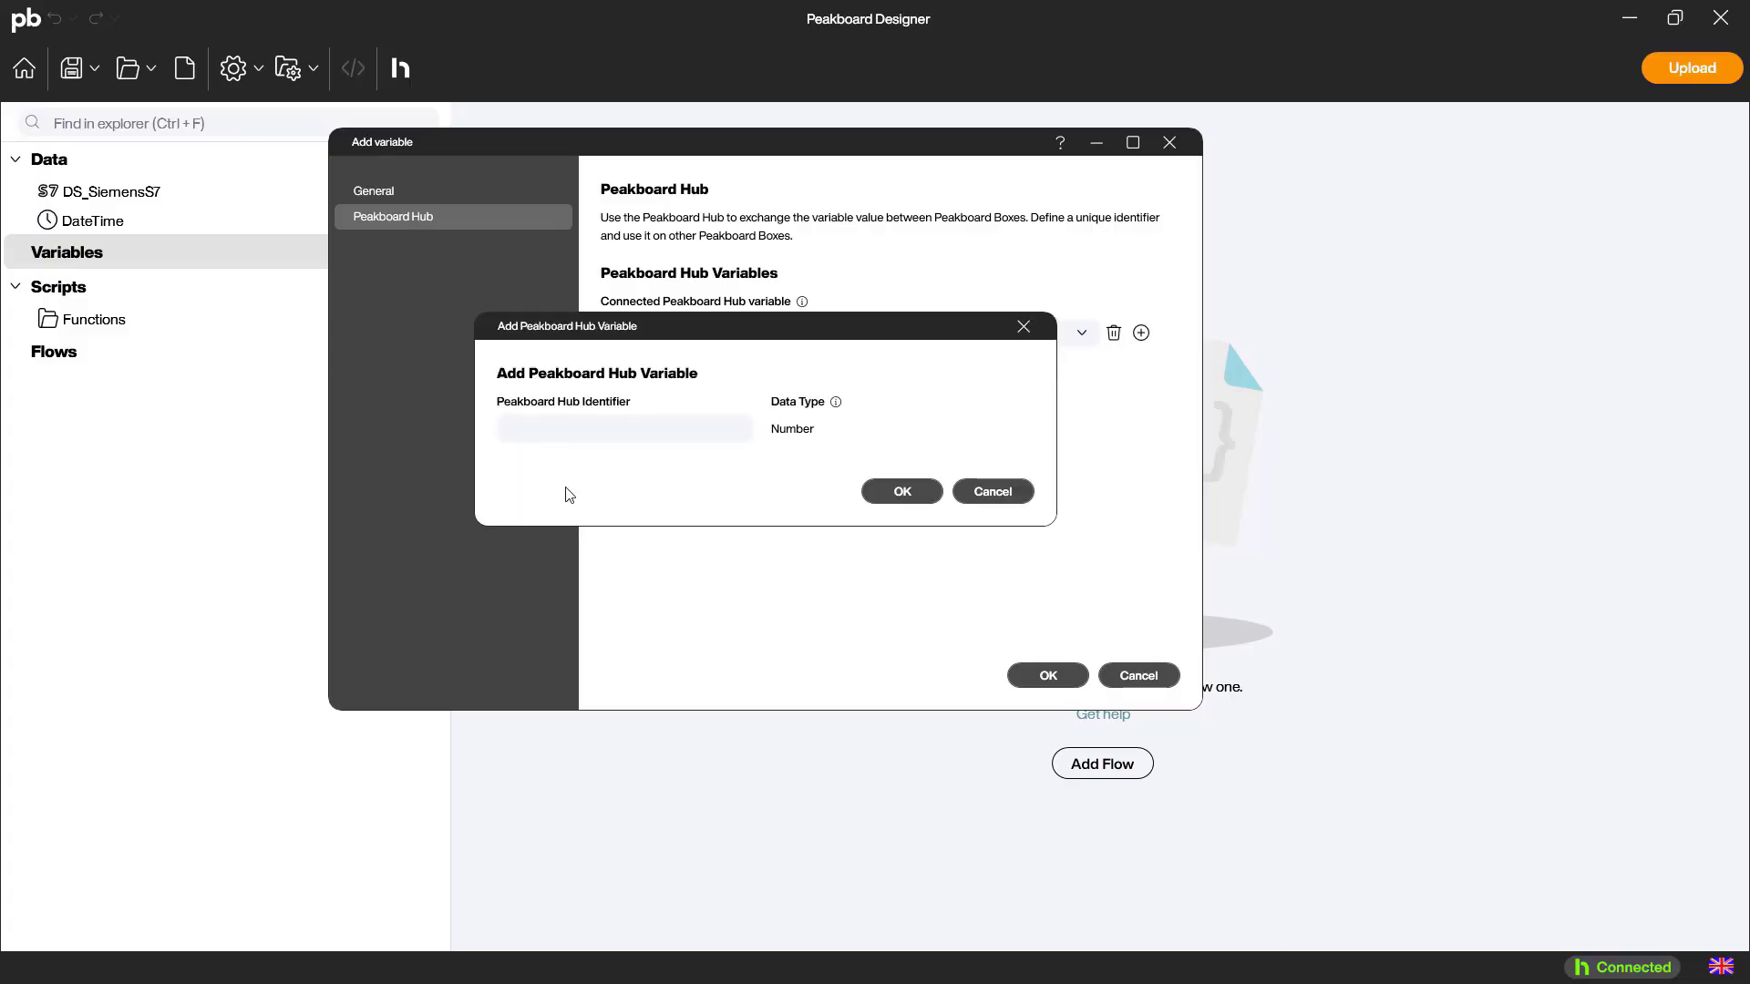
text(S7_MachineSpeed)
click(902, 492)
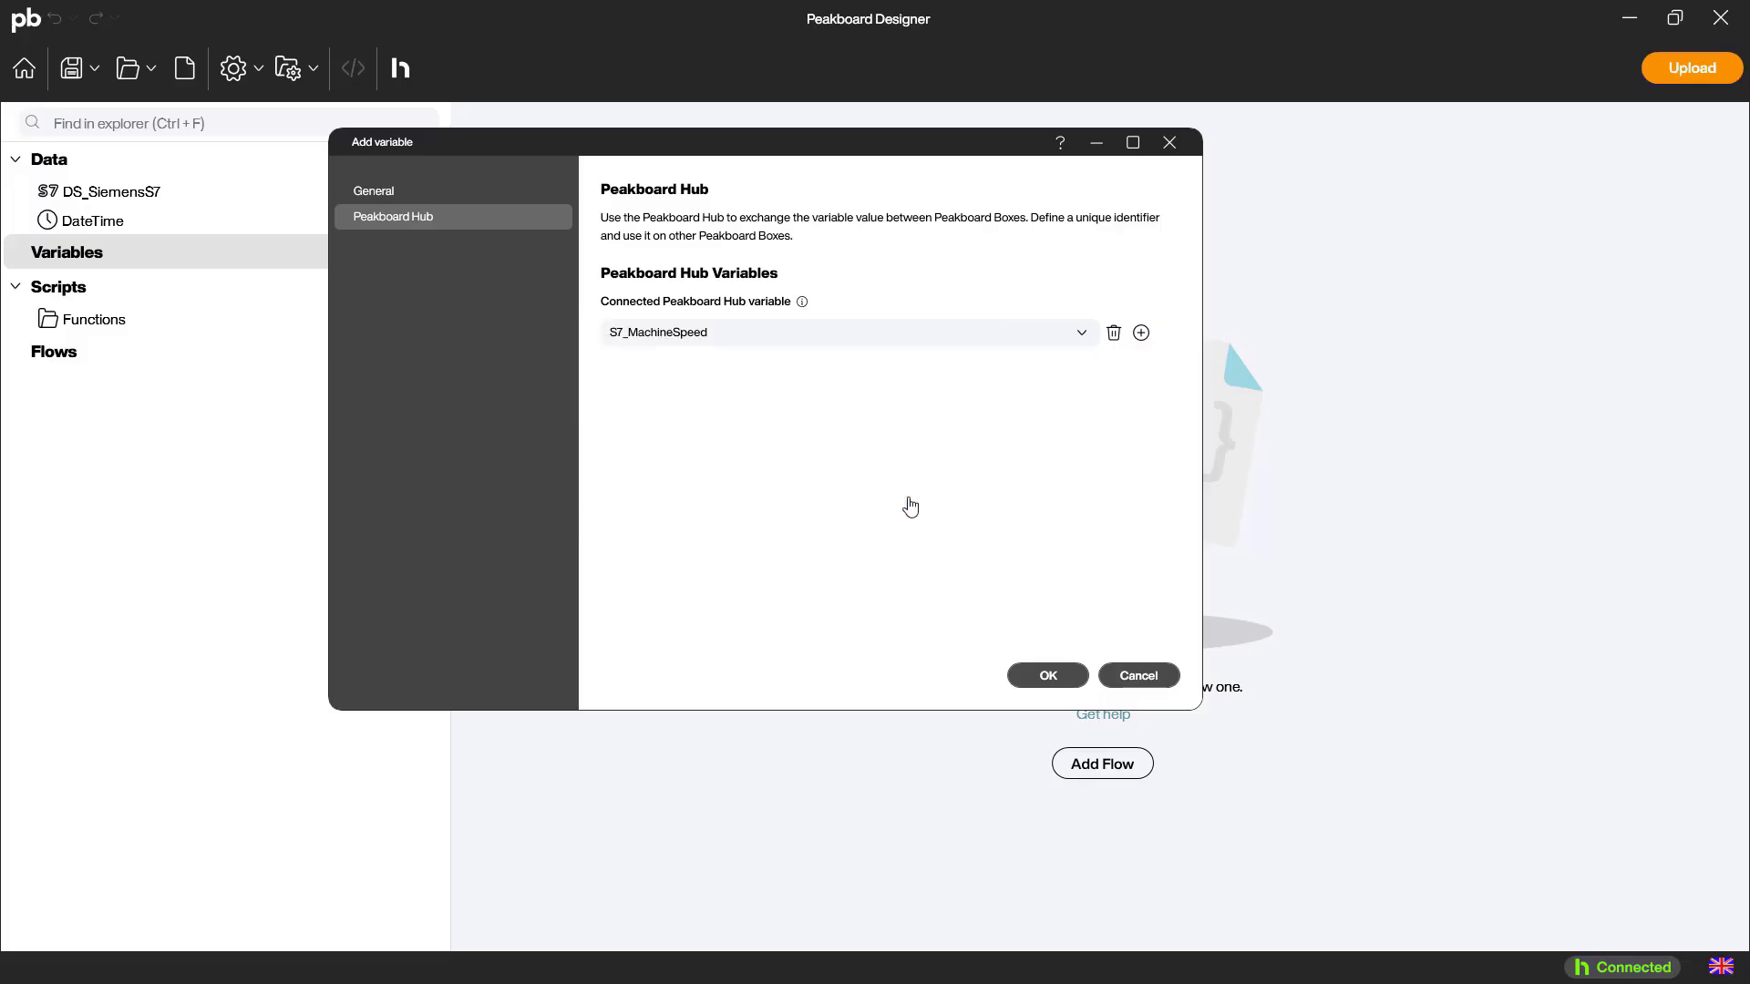
click(1024, 682)
Start a new project variable named VAR_MachineRunning with the data type Boolean
right_click(153, 266)
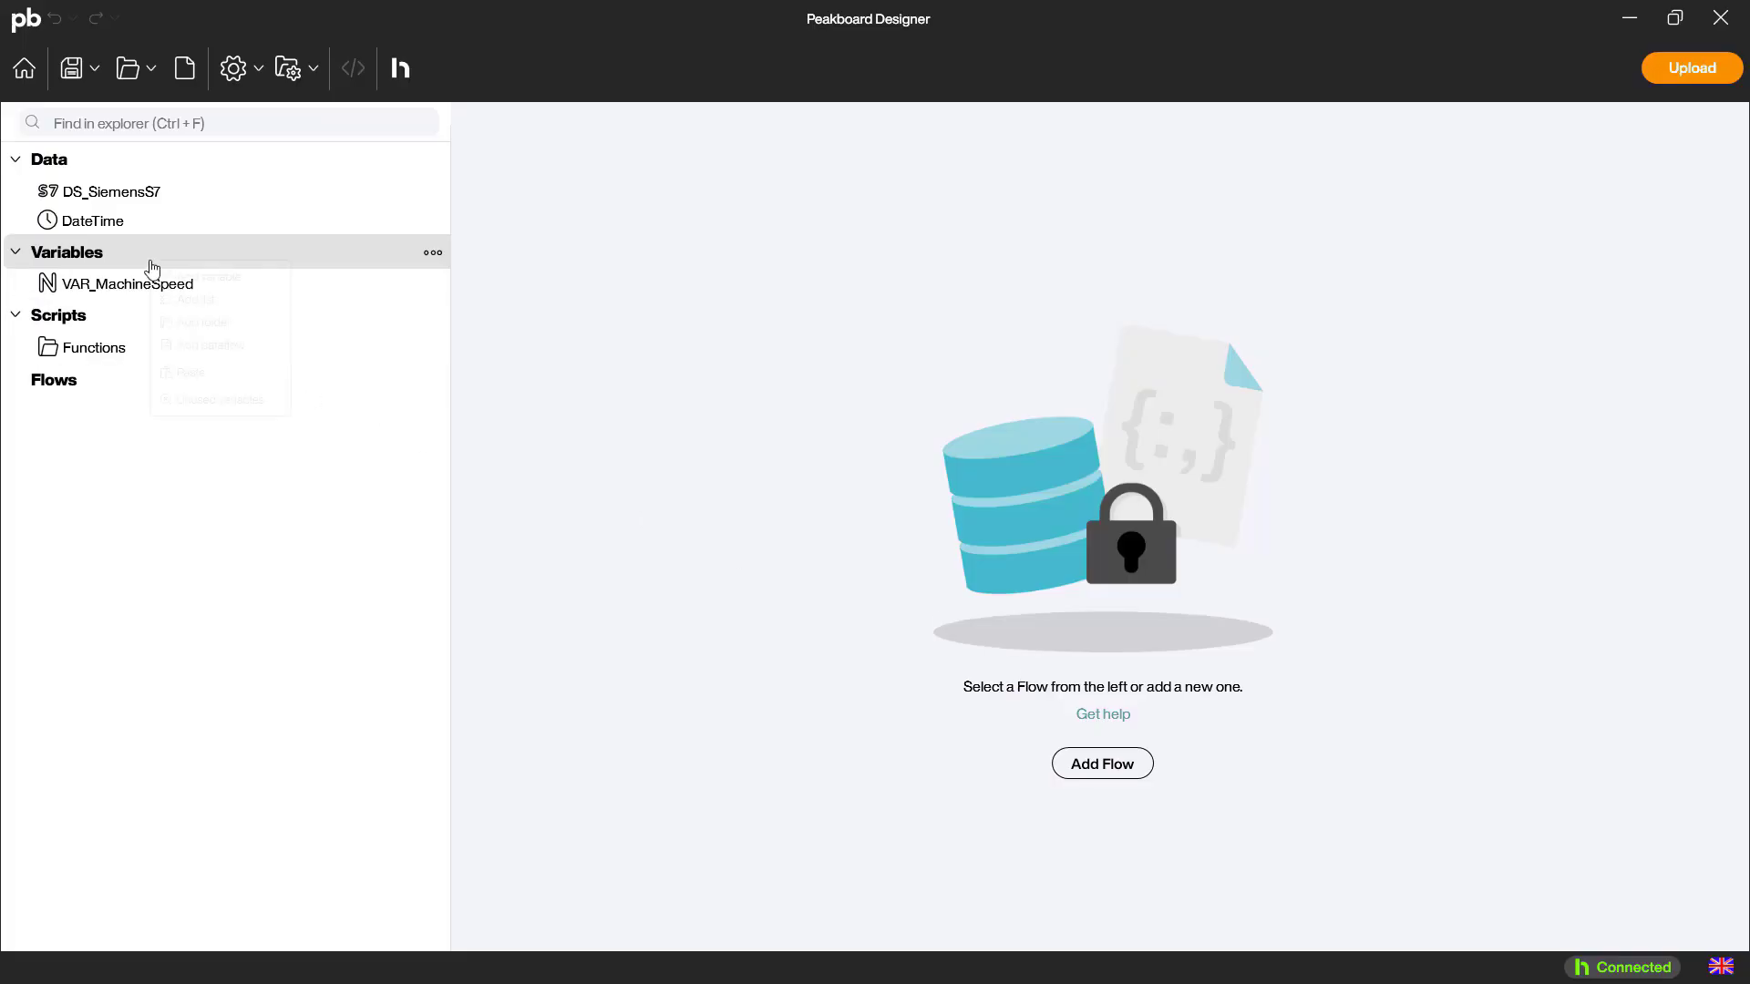
click(198, 277)
text(VAR_Machine)
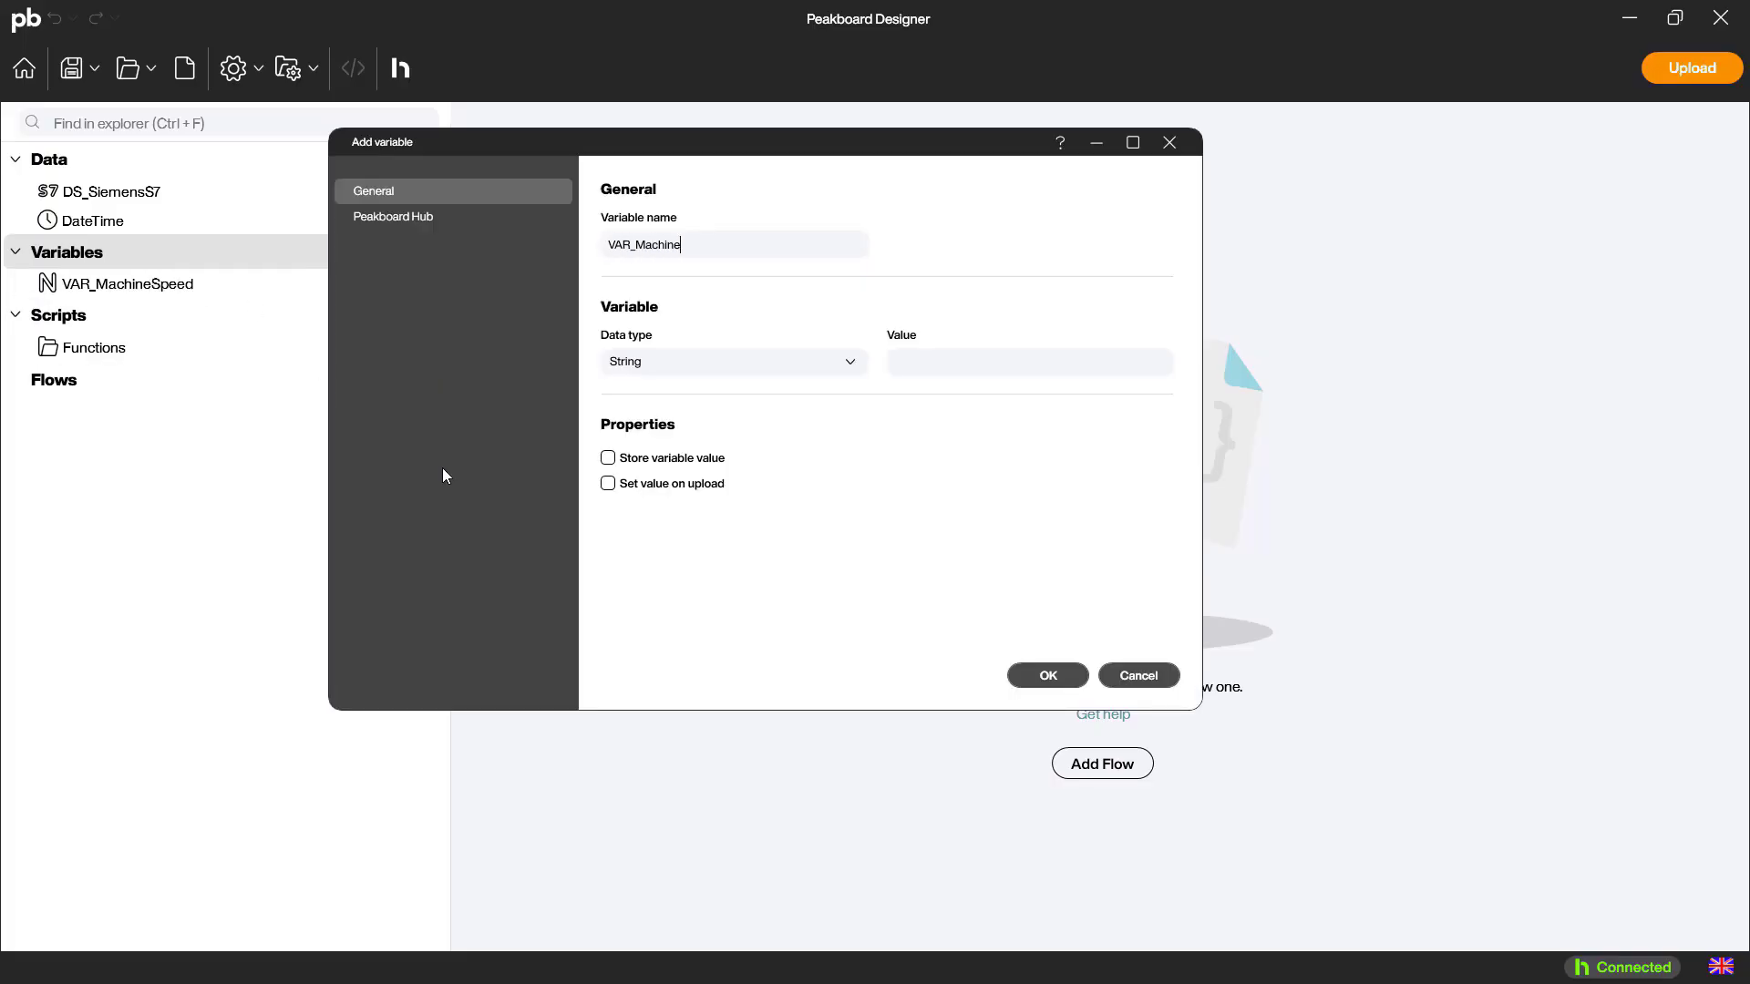
text(Running)
click(658, 362)
click(638, 449)
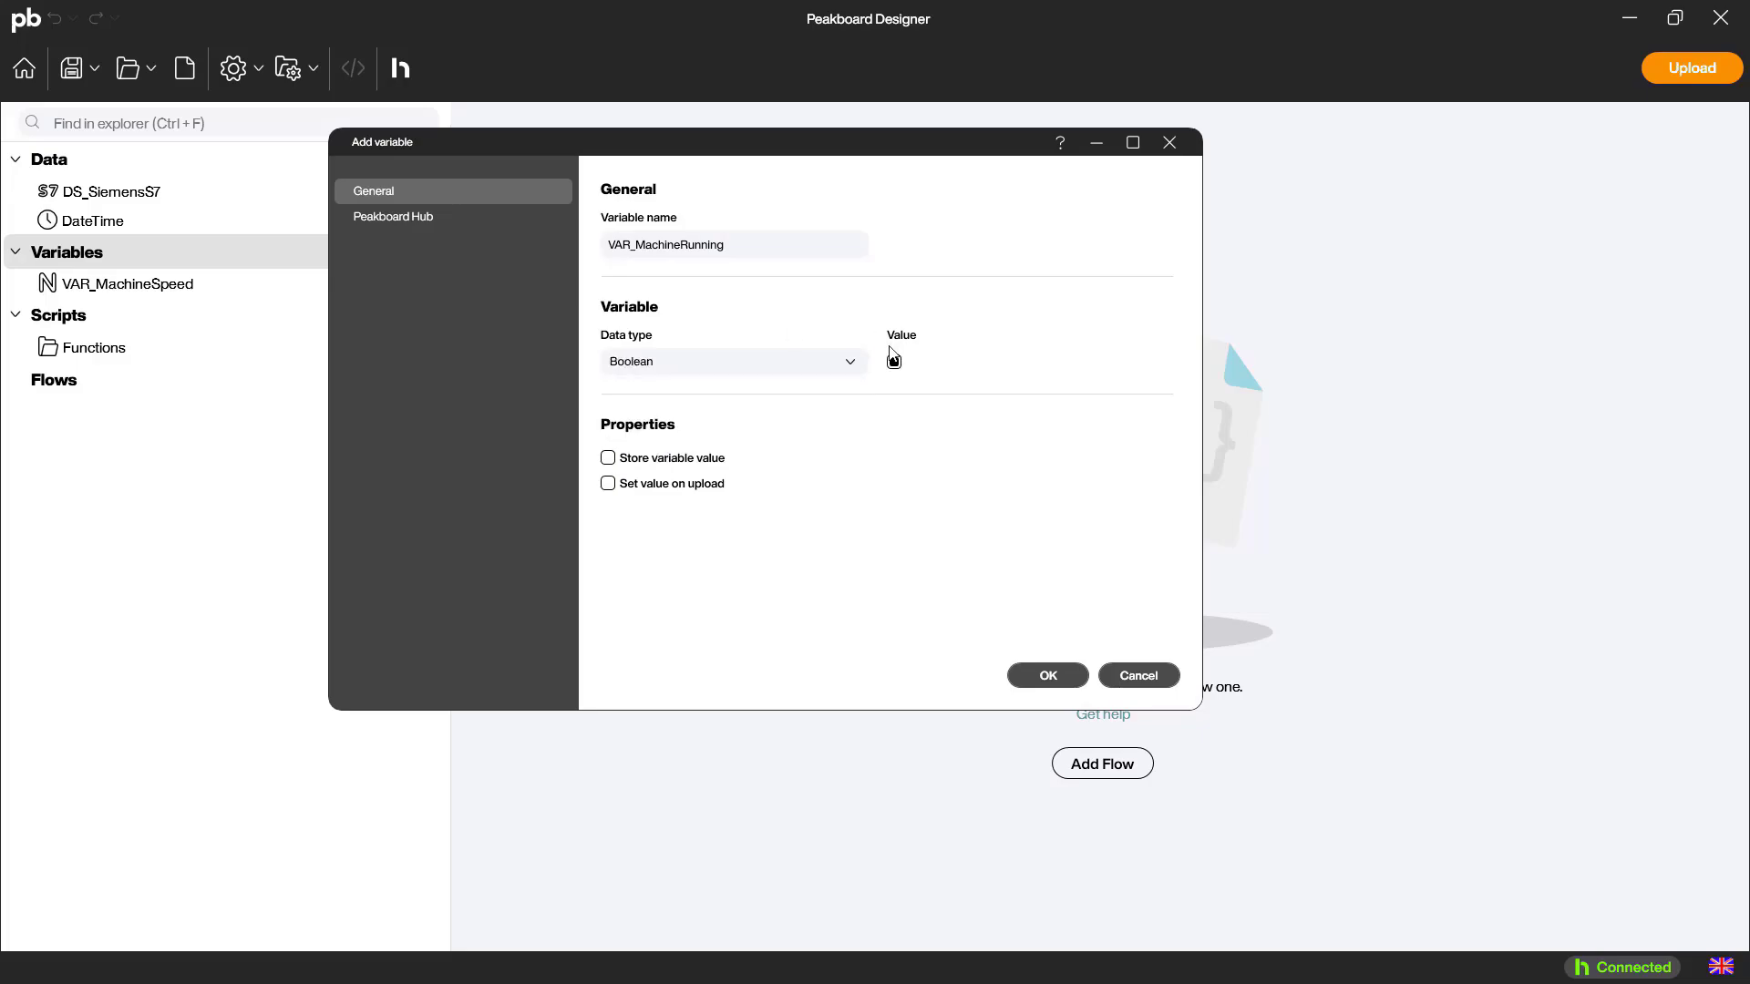
Connect VAR_MachineRunning to a new Peakboard Hub variable with the identifier S7_MachineRunning and save the variable
click(461, 218)
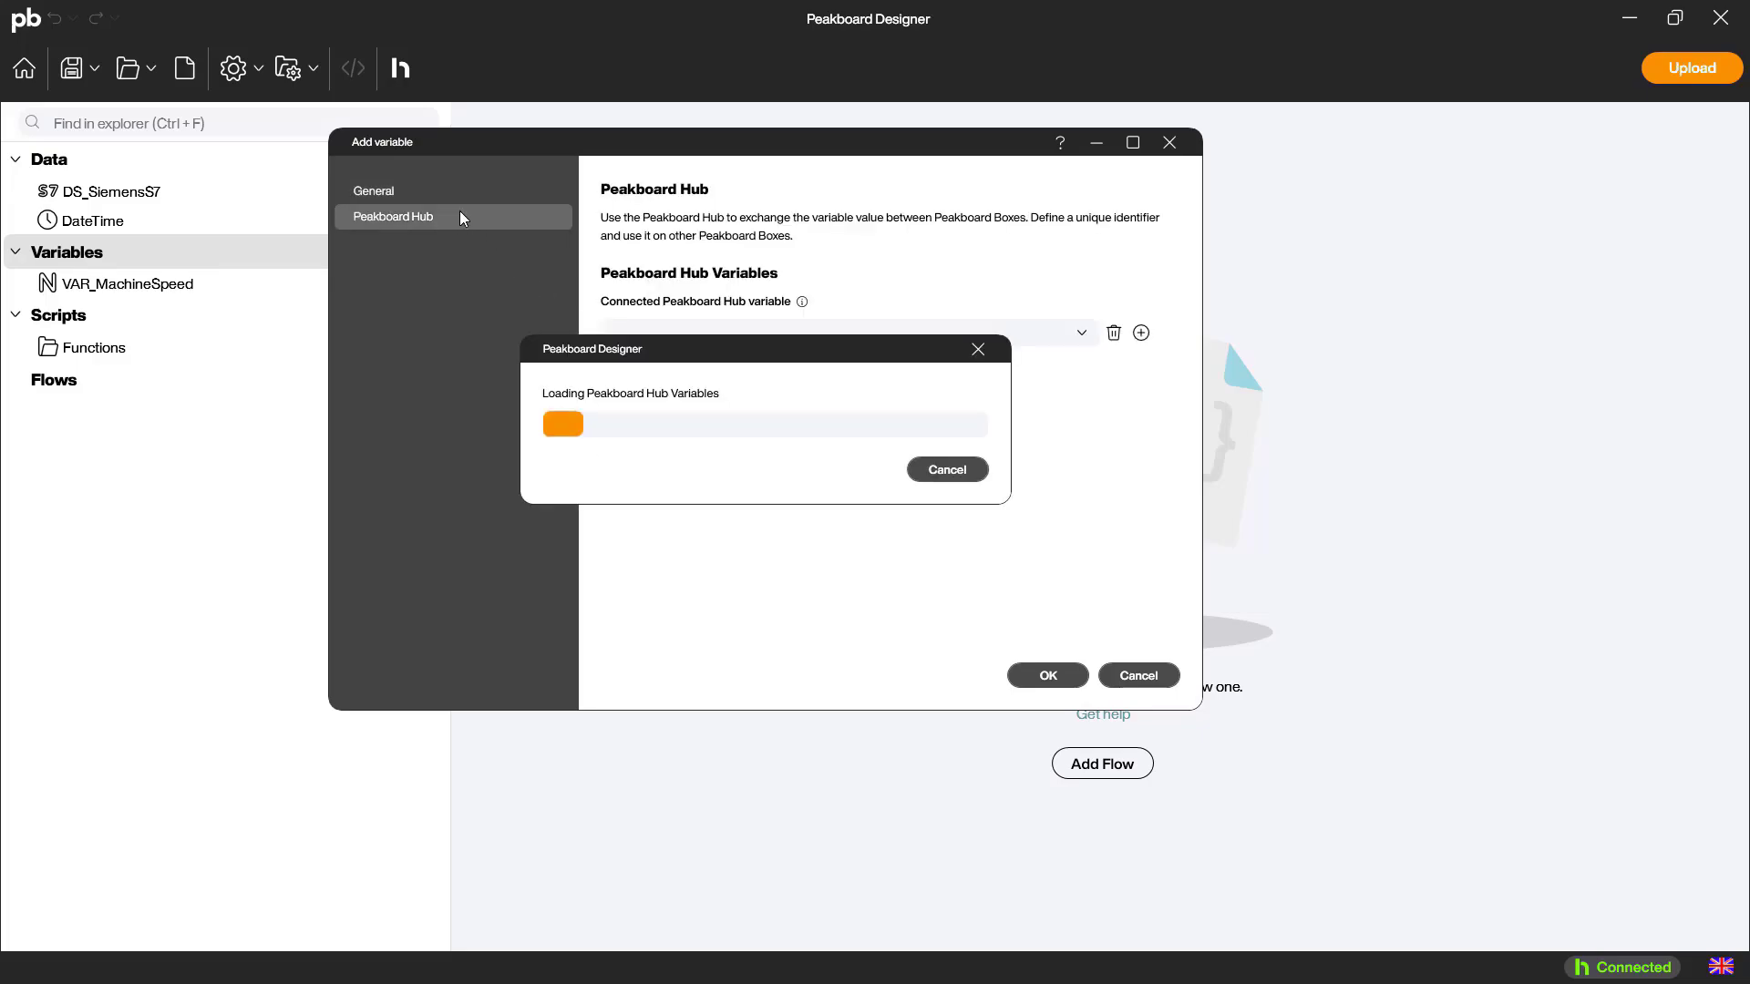
click(1141, 334)
text(S7_)
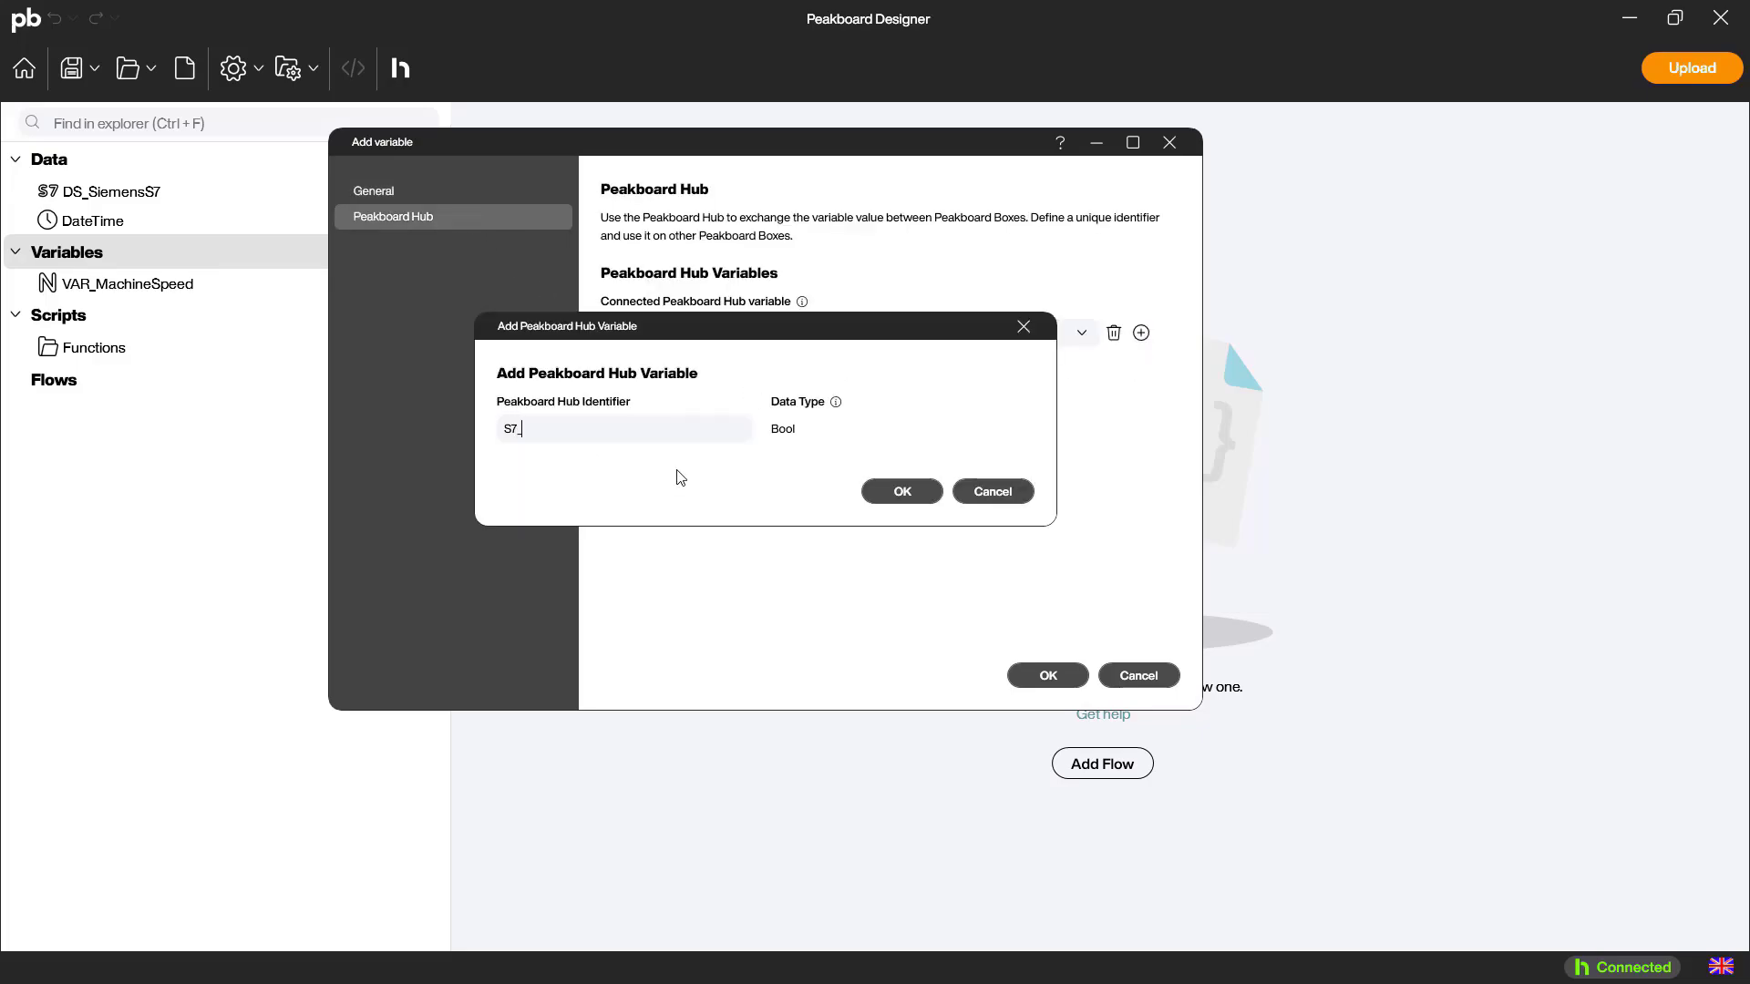
text(MachineRunning)
click(884, 494)
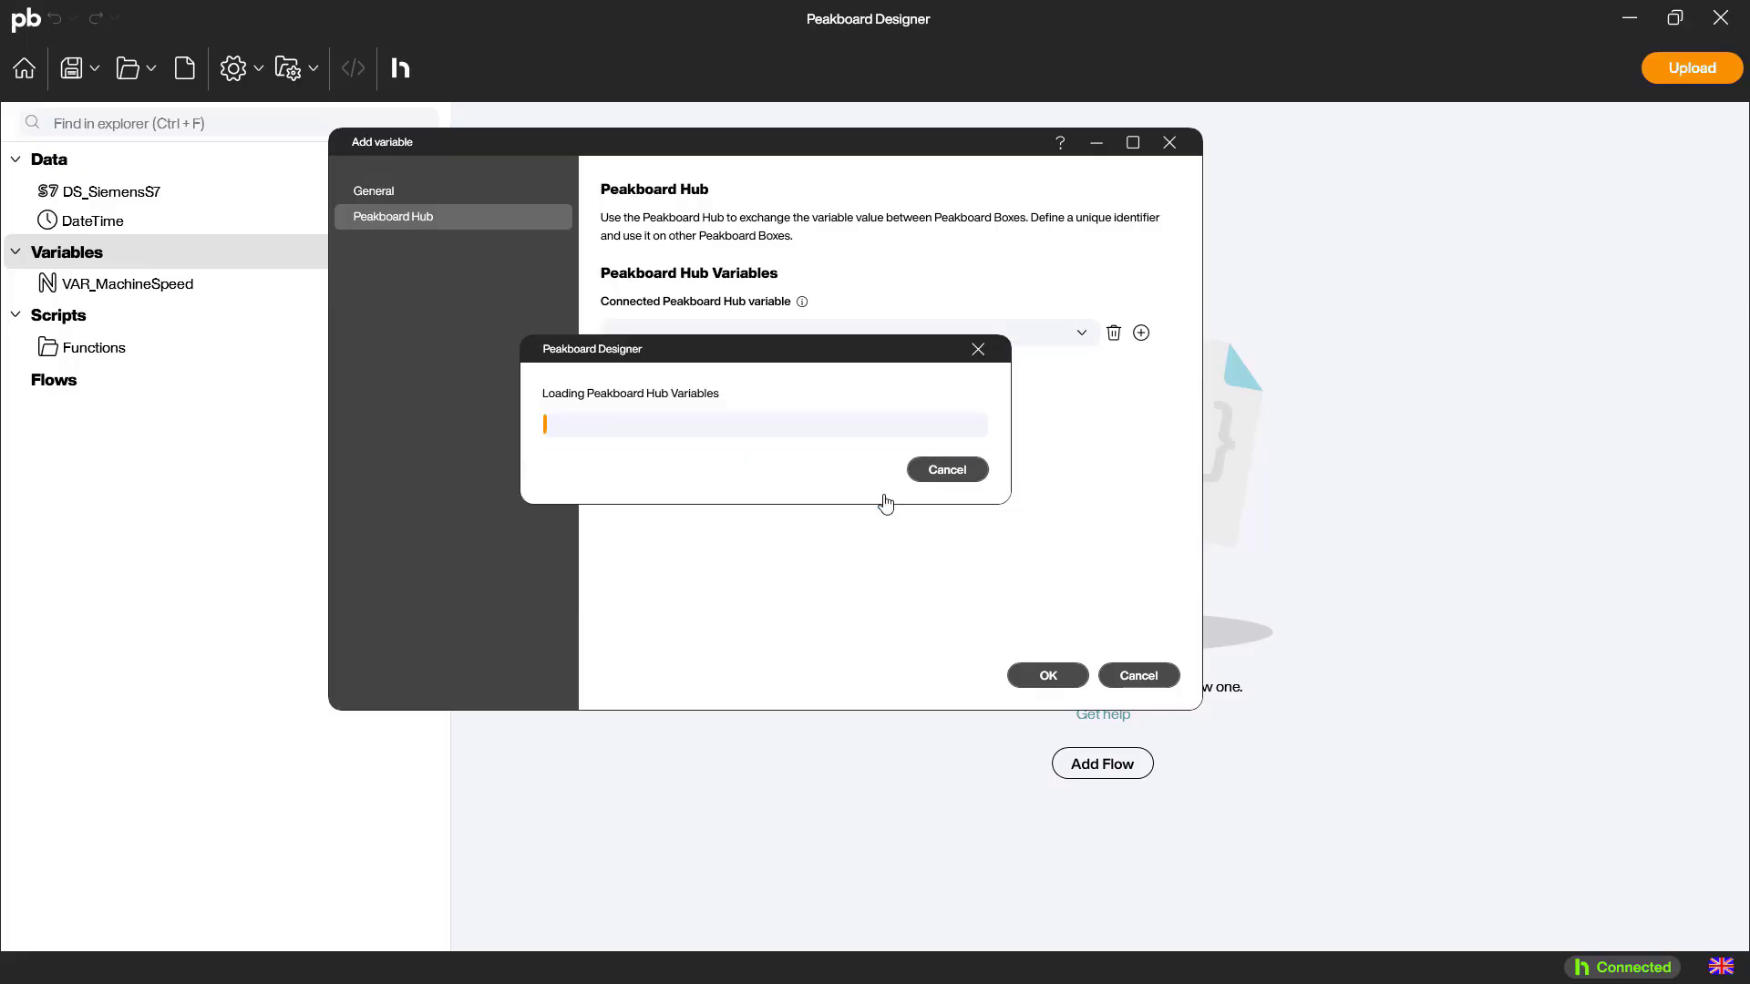
click(1032, 676)
Start a new String project variable named VAR_MachineErrorText
right_click(95, 260)
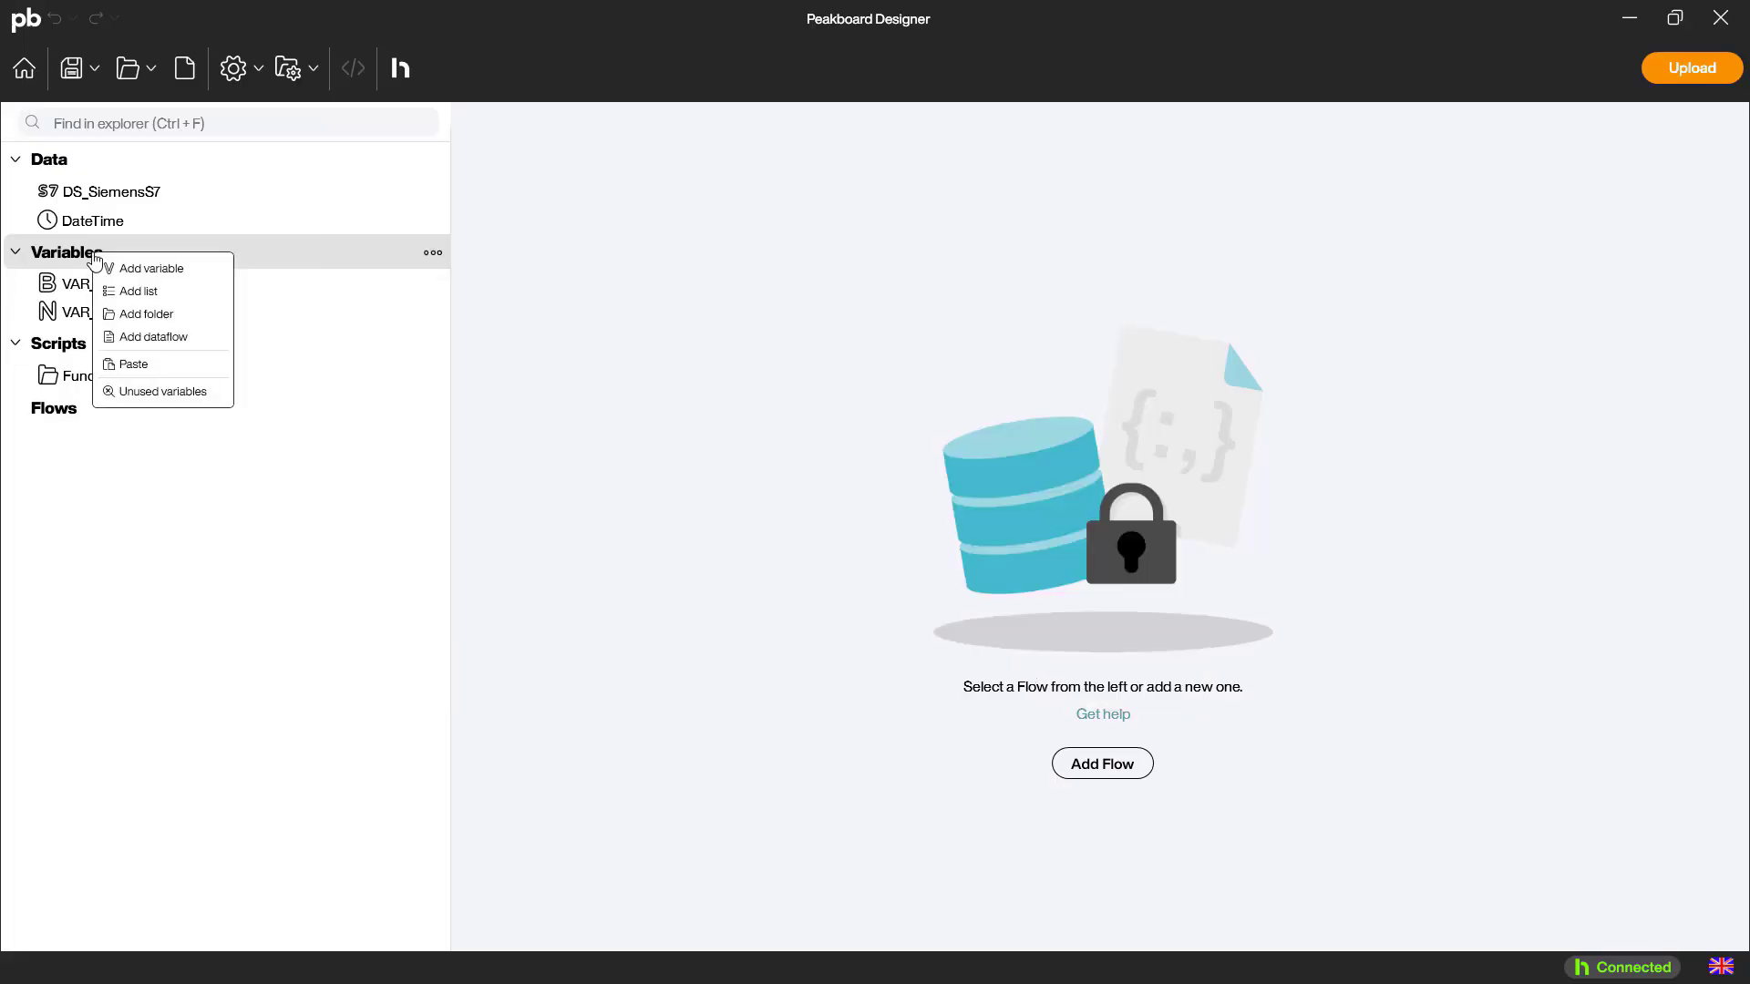
click(146, 268)
text(VAR_Mac)
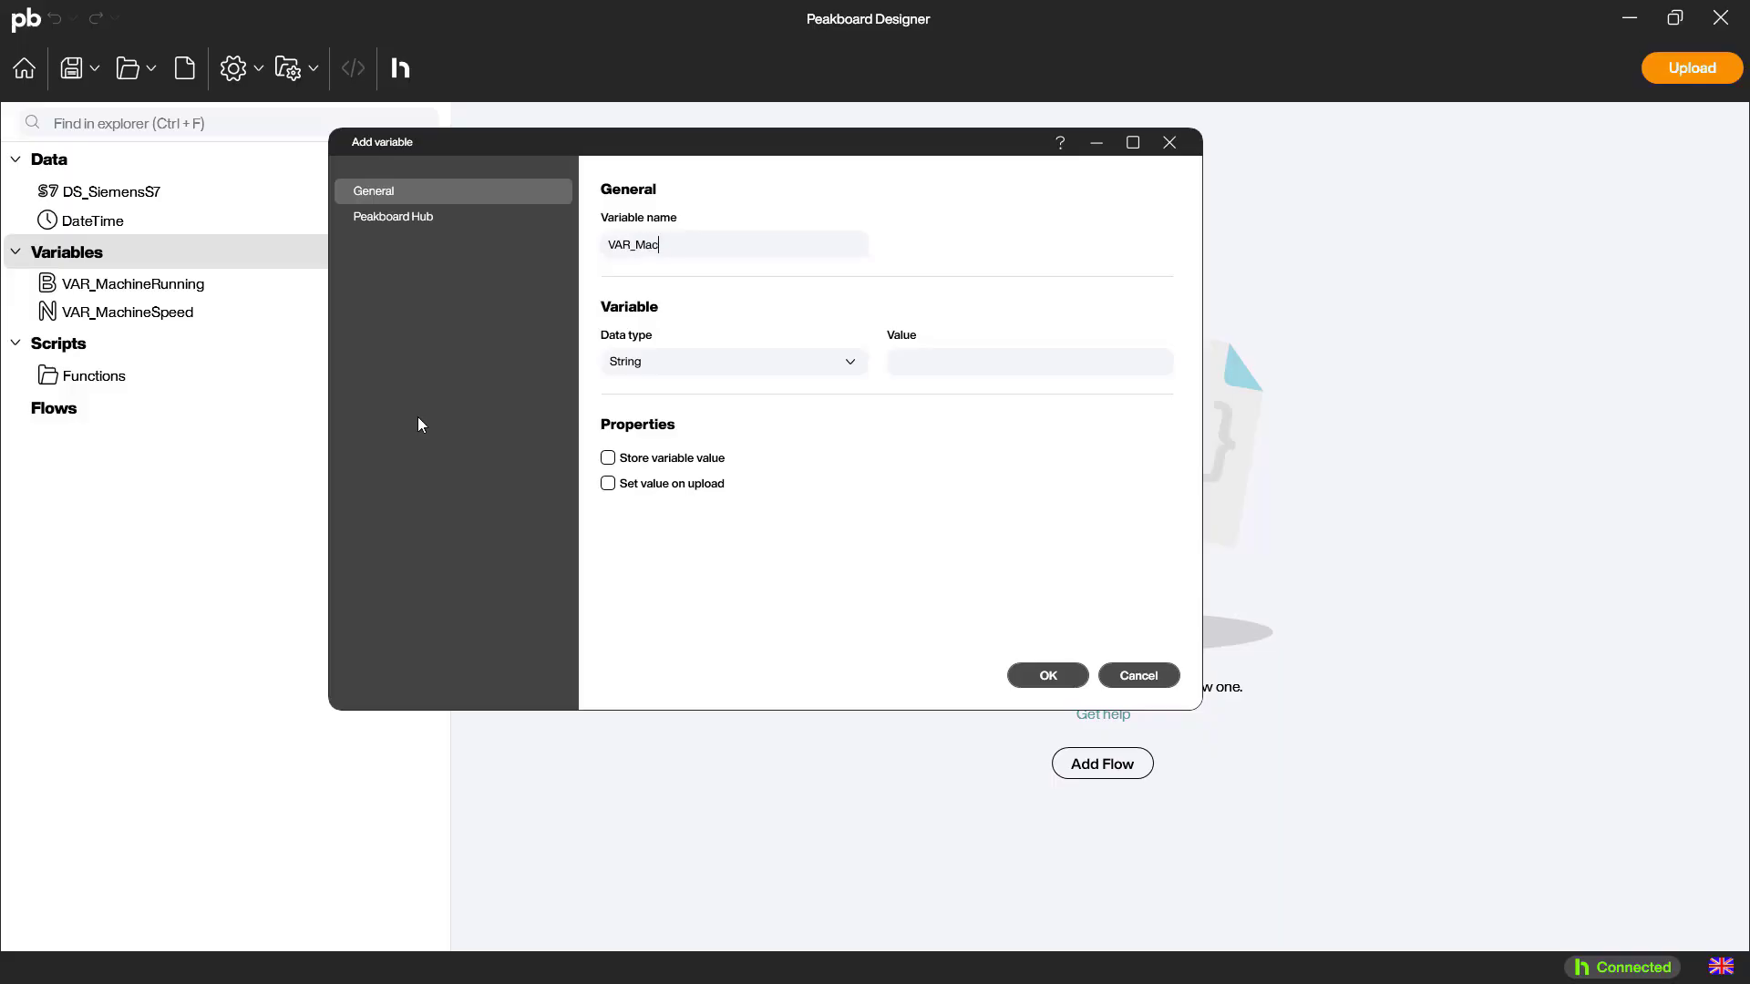
text(hineErrorText)
Connect VAR_MachineErrorText to a new Peakboard Hub variable with the identifier S7_MachineErrorText and save the variable
click(439, 230)
click(1141, 334)
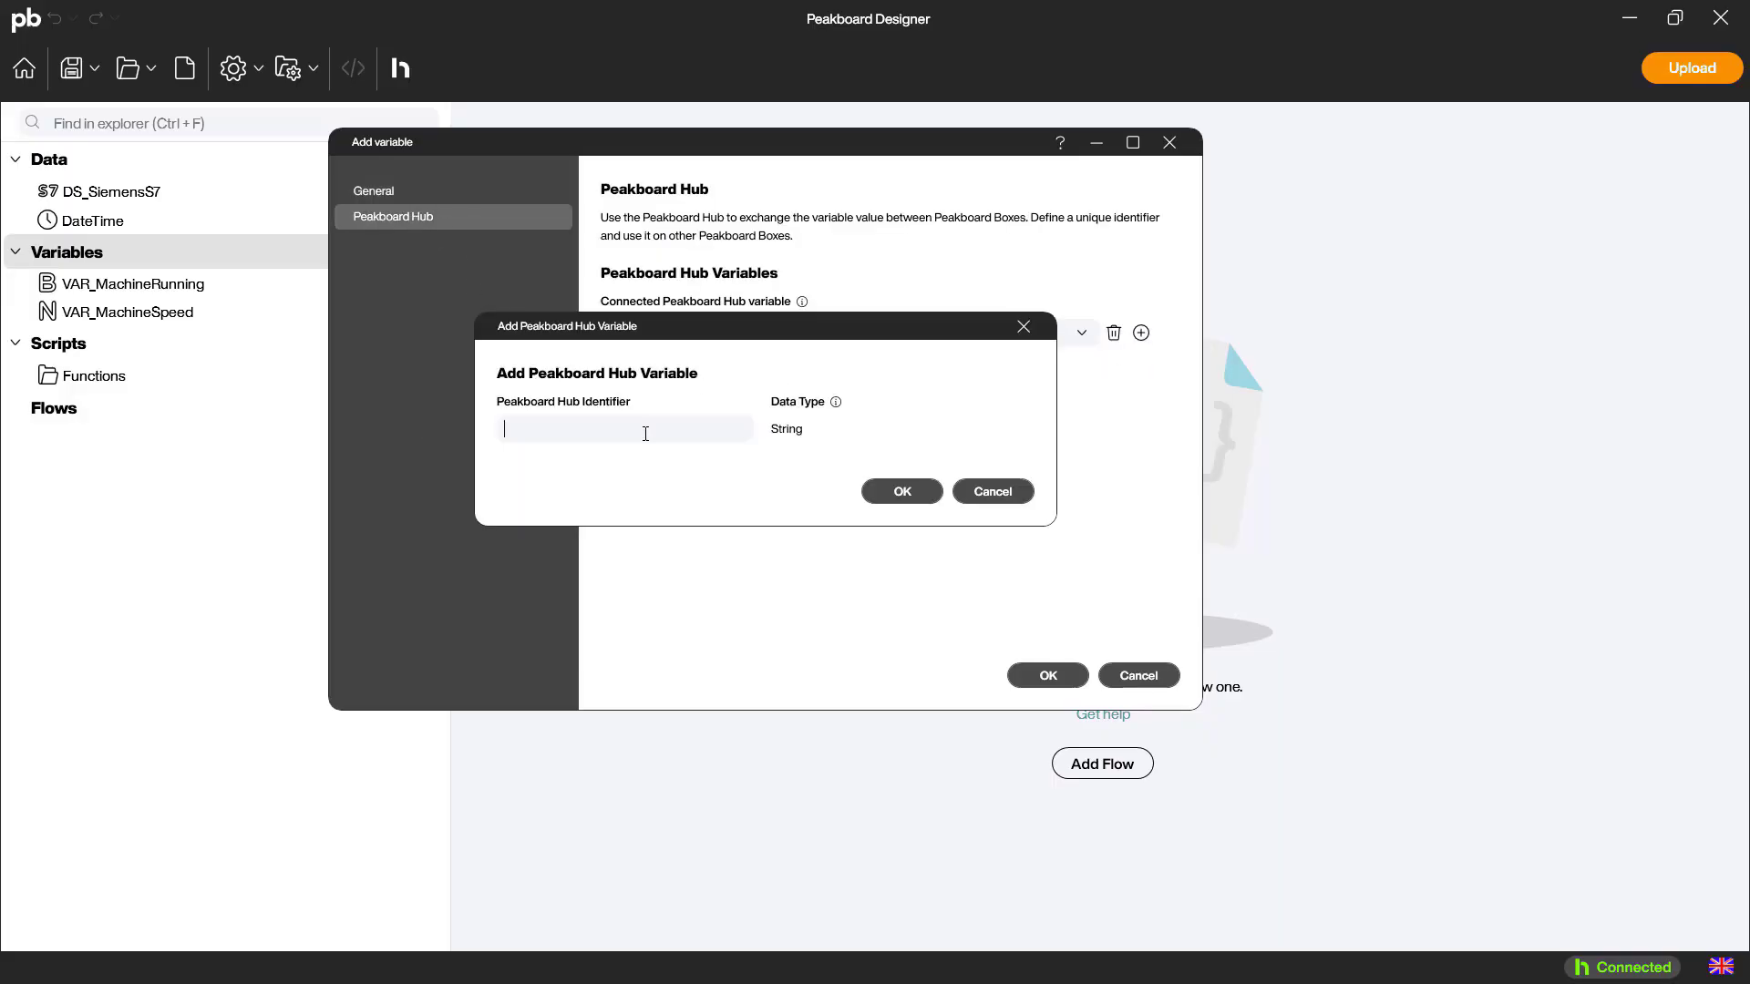
text(S7_MachineErrorText)
click(902, 491)
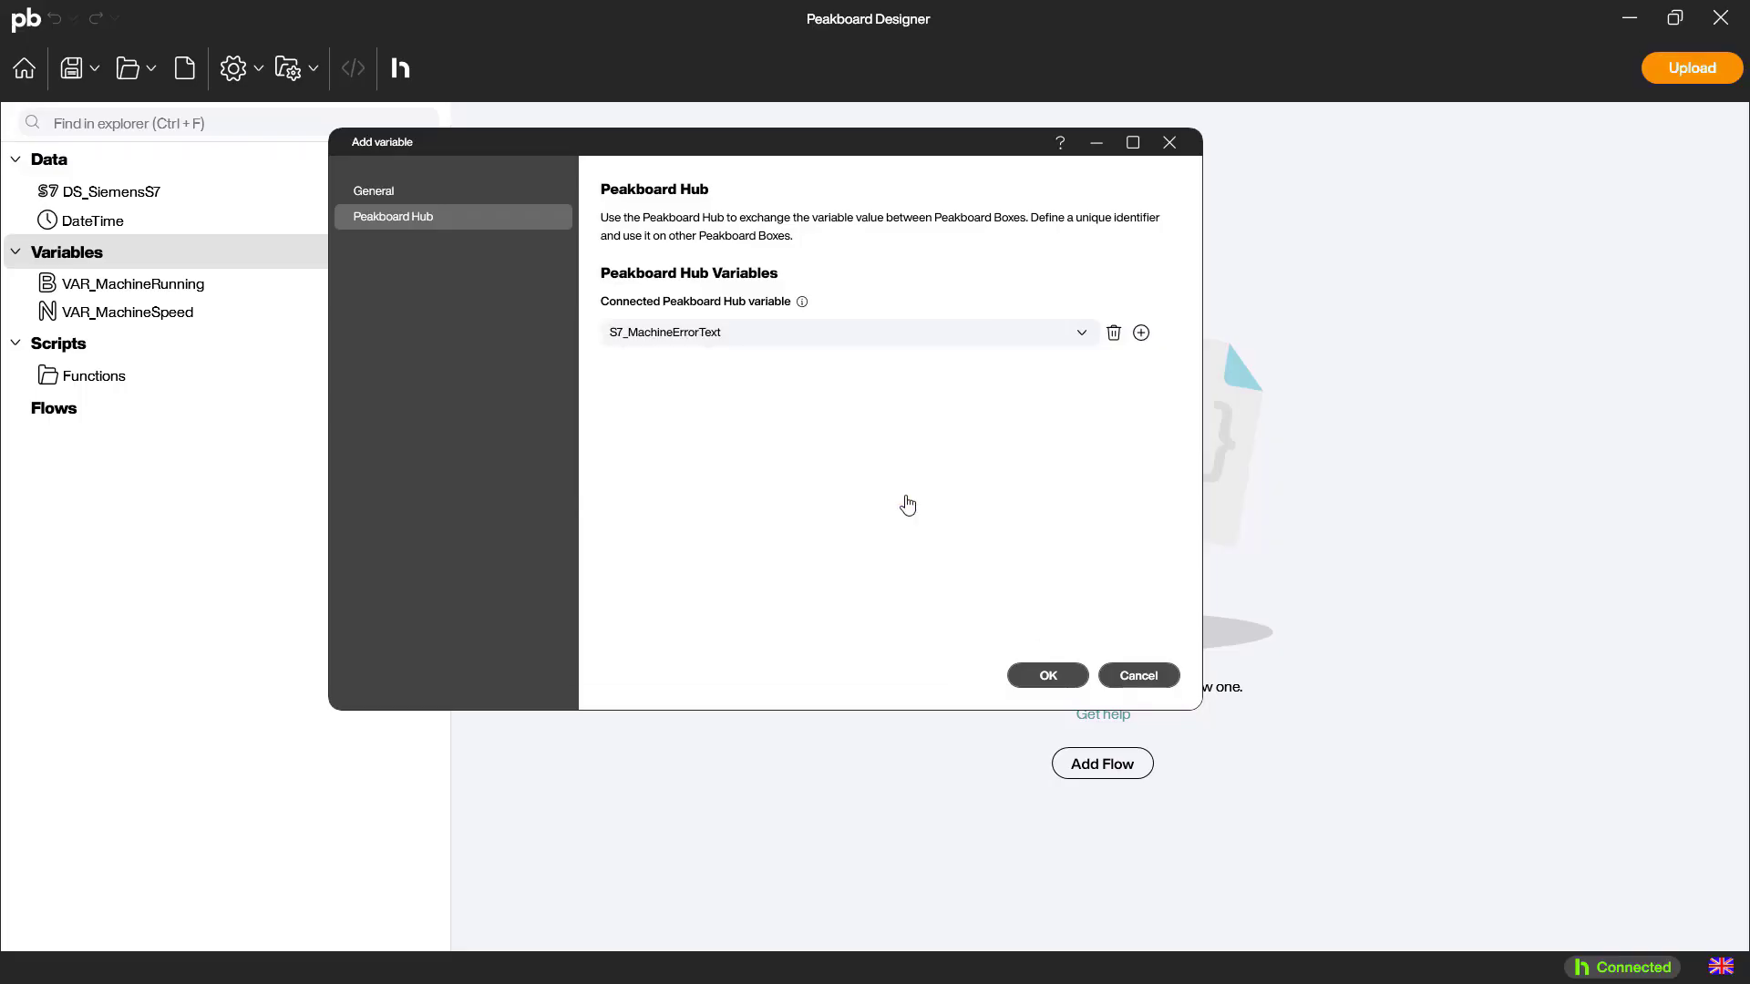
click(1045, 675)
Create a function script named SetS7Variables without a return type
right_click(91, 403)
click(182, 426)
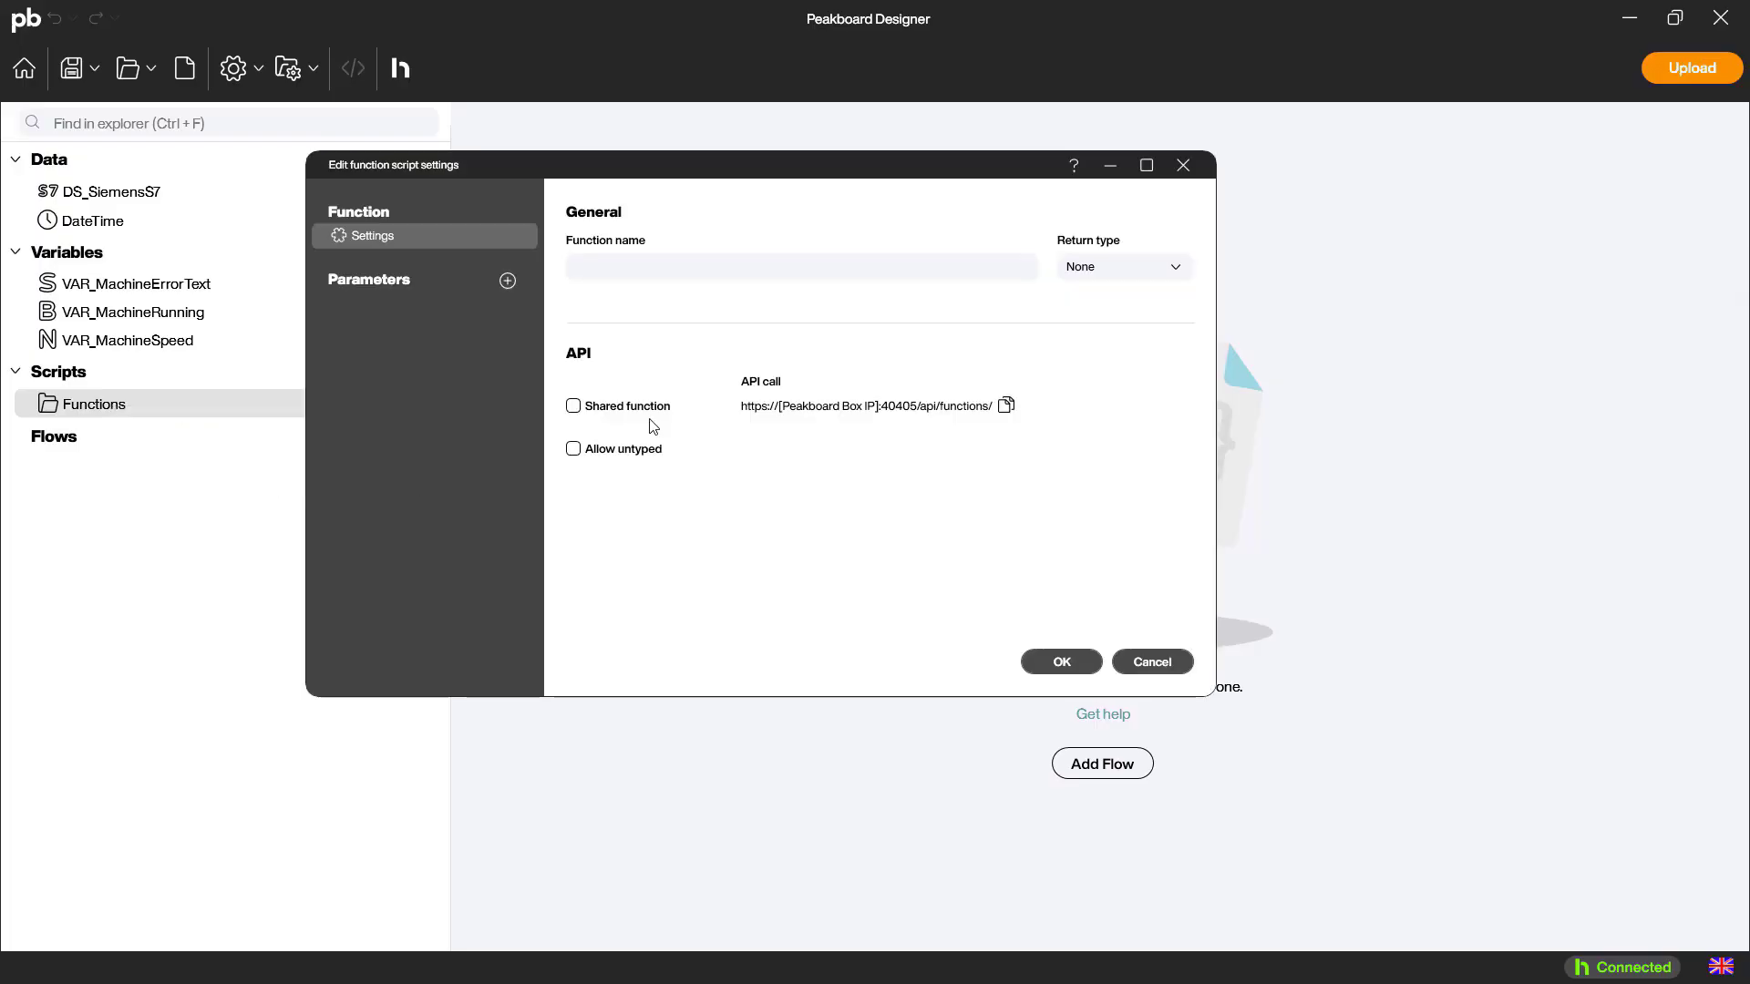
text(SetS7Variables)
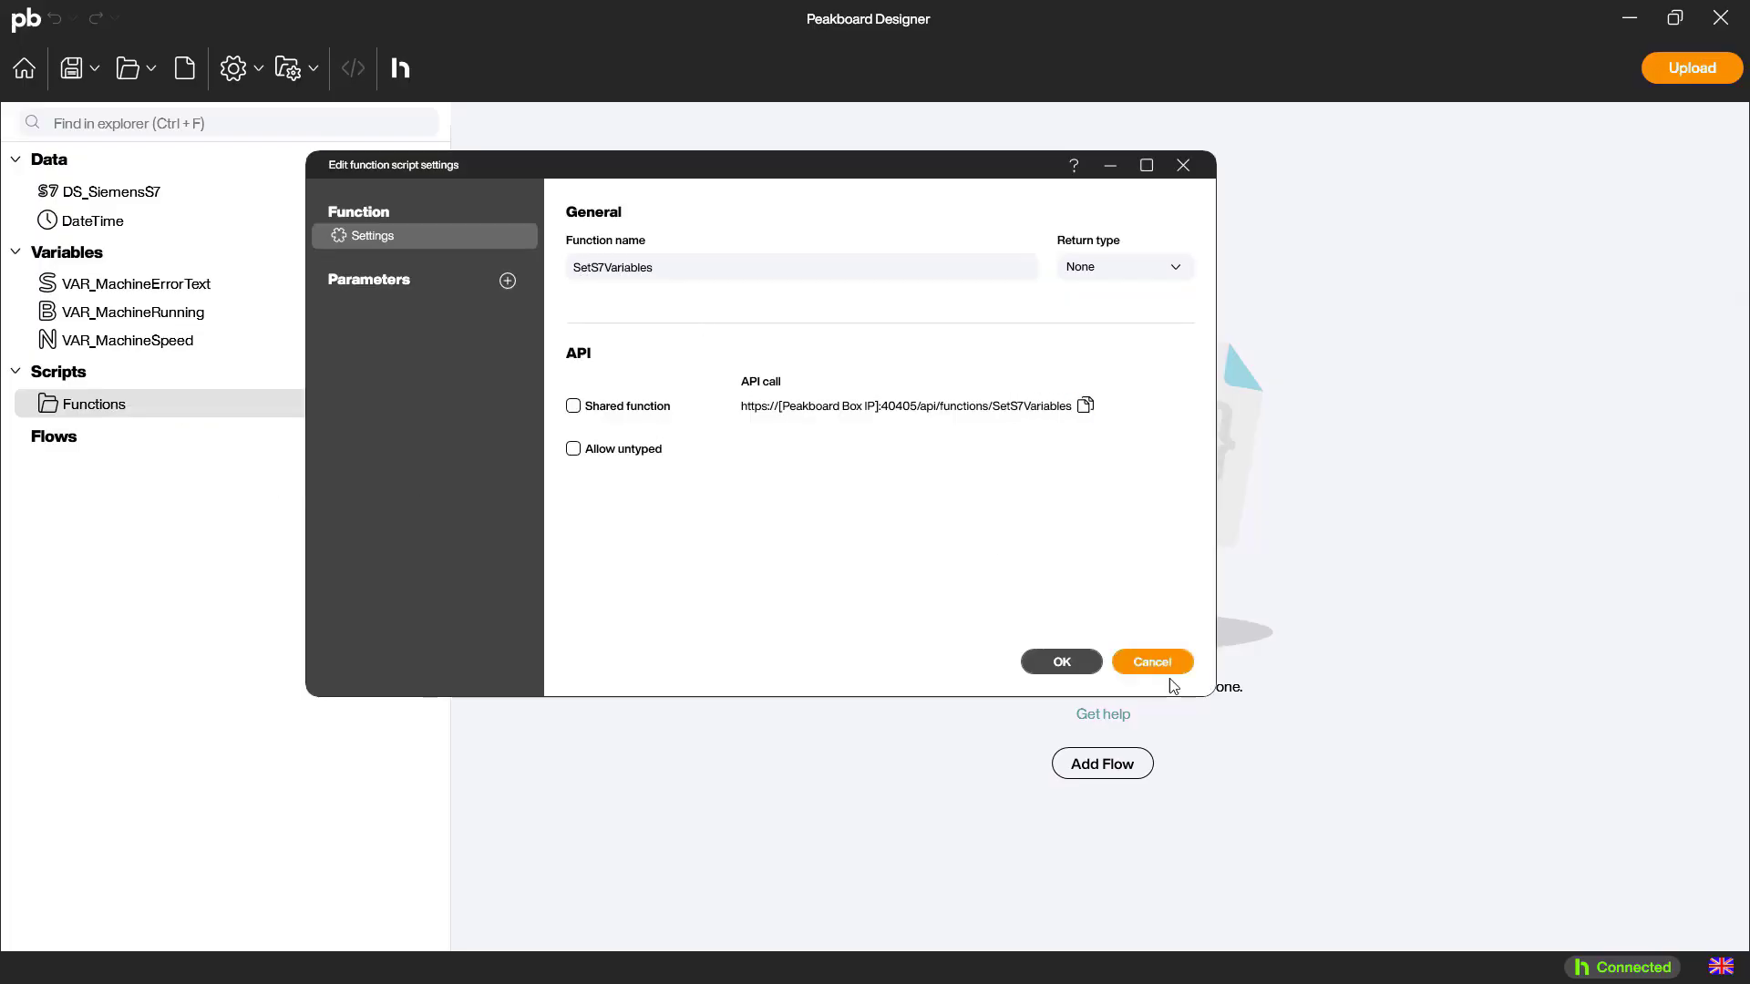
click(1062, 662)
Build a block that sets VAR_MachineSpeed to the MachineSpeed column of DS_SiemensS7 at row 0
double_click(1426, 462)
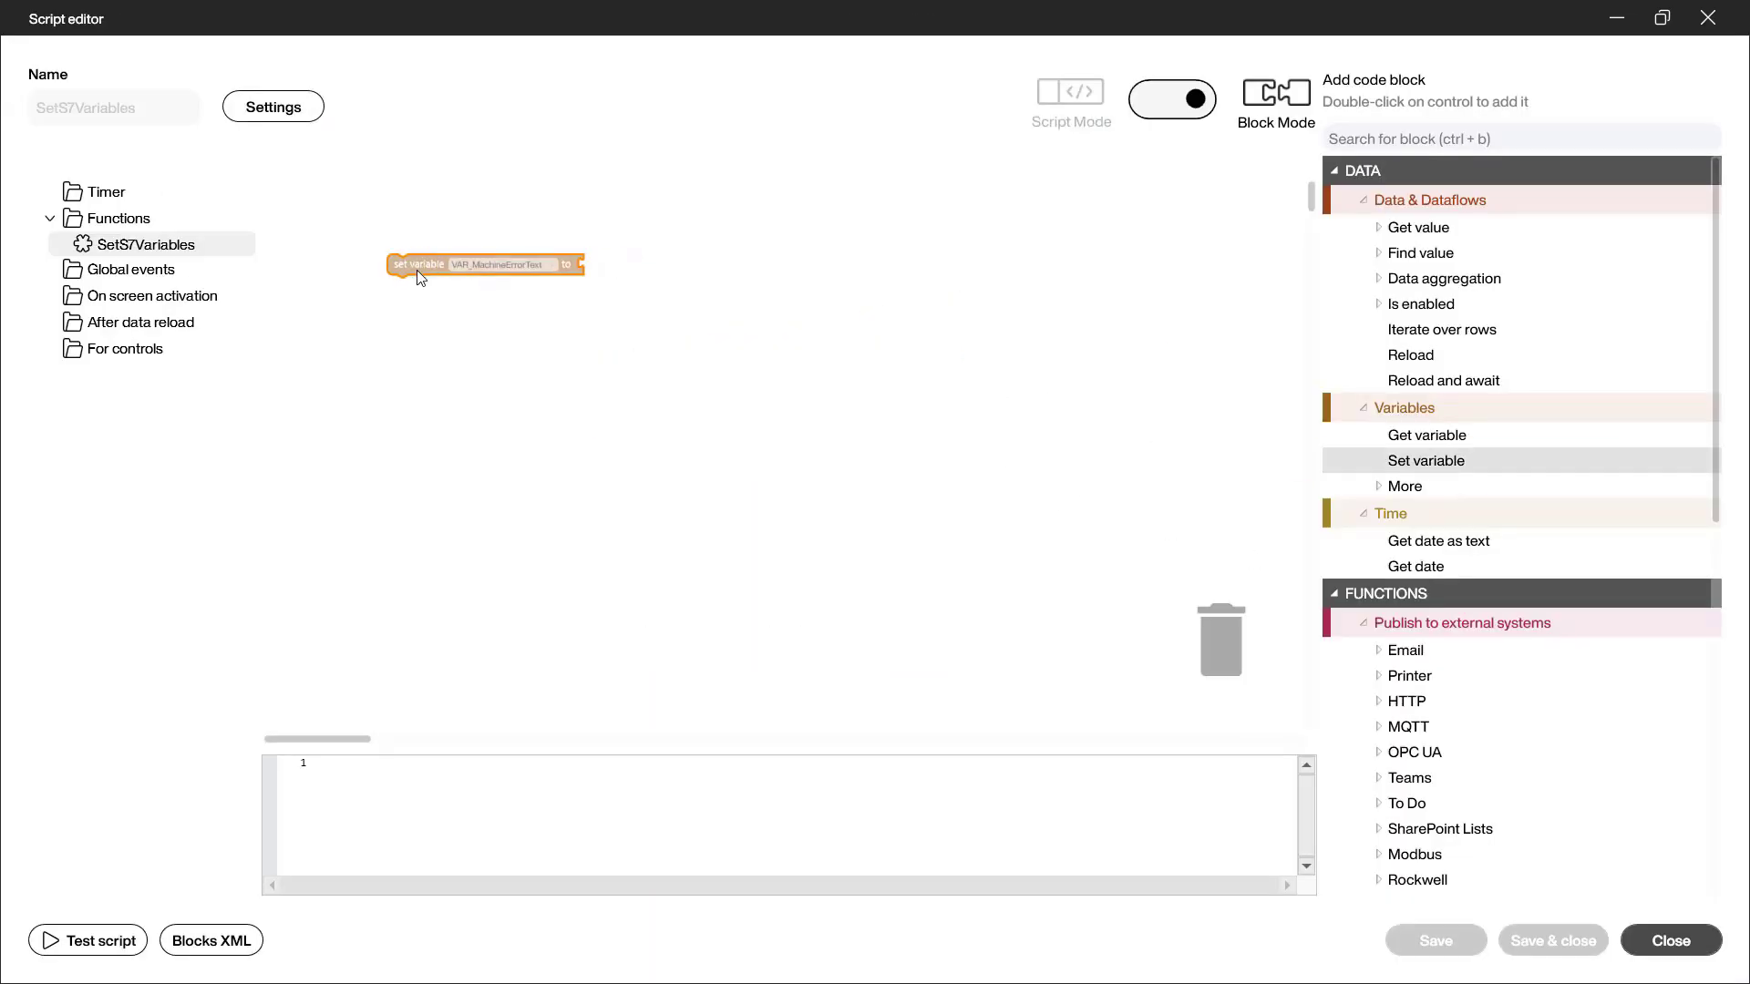
click(501, 264)
click(502, 327)
click(1378, 227)
drag(1472, 252, 588, 263)
click(809, 285)
click(810, 350)
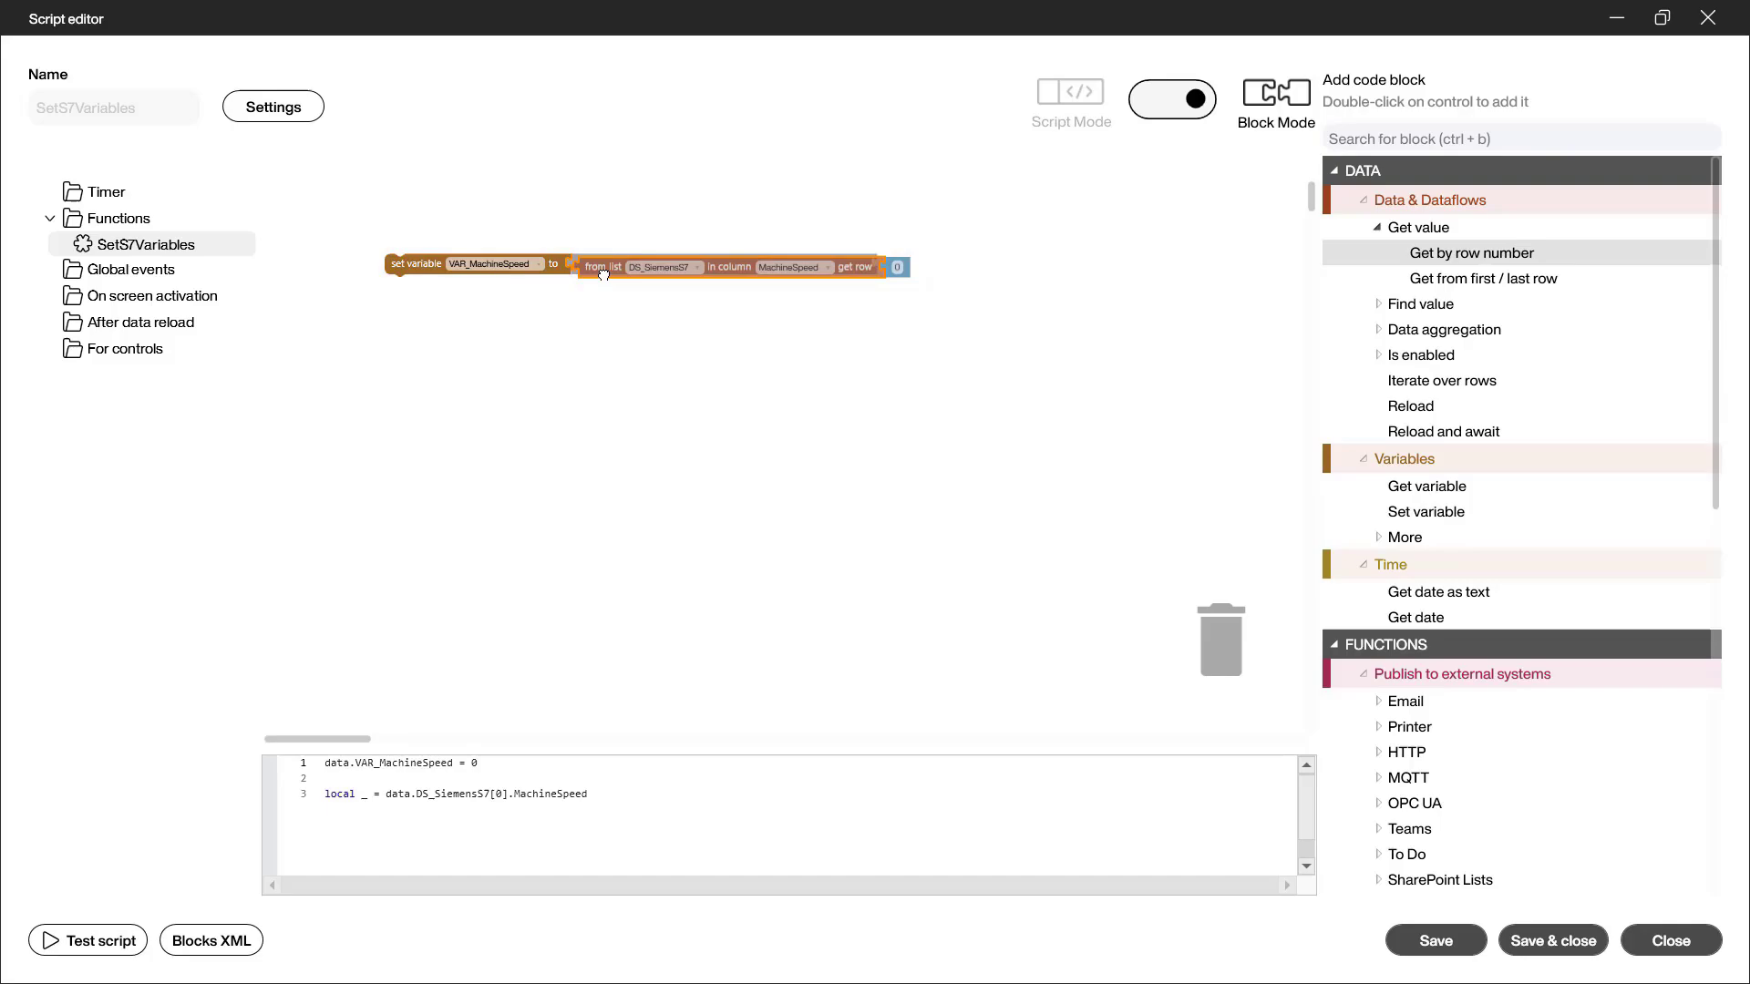
Duplicate the assignment below the first one and make it set VAR_MachineRunning from the MachineRunning column of DS_SiemensS7
right_click(404, 263)
click(440, 296)
drag(439, 304, 418, 288)
click(502, 286)
click(509, 331)
click(810, 316)
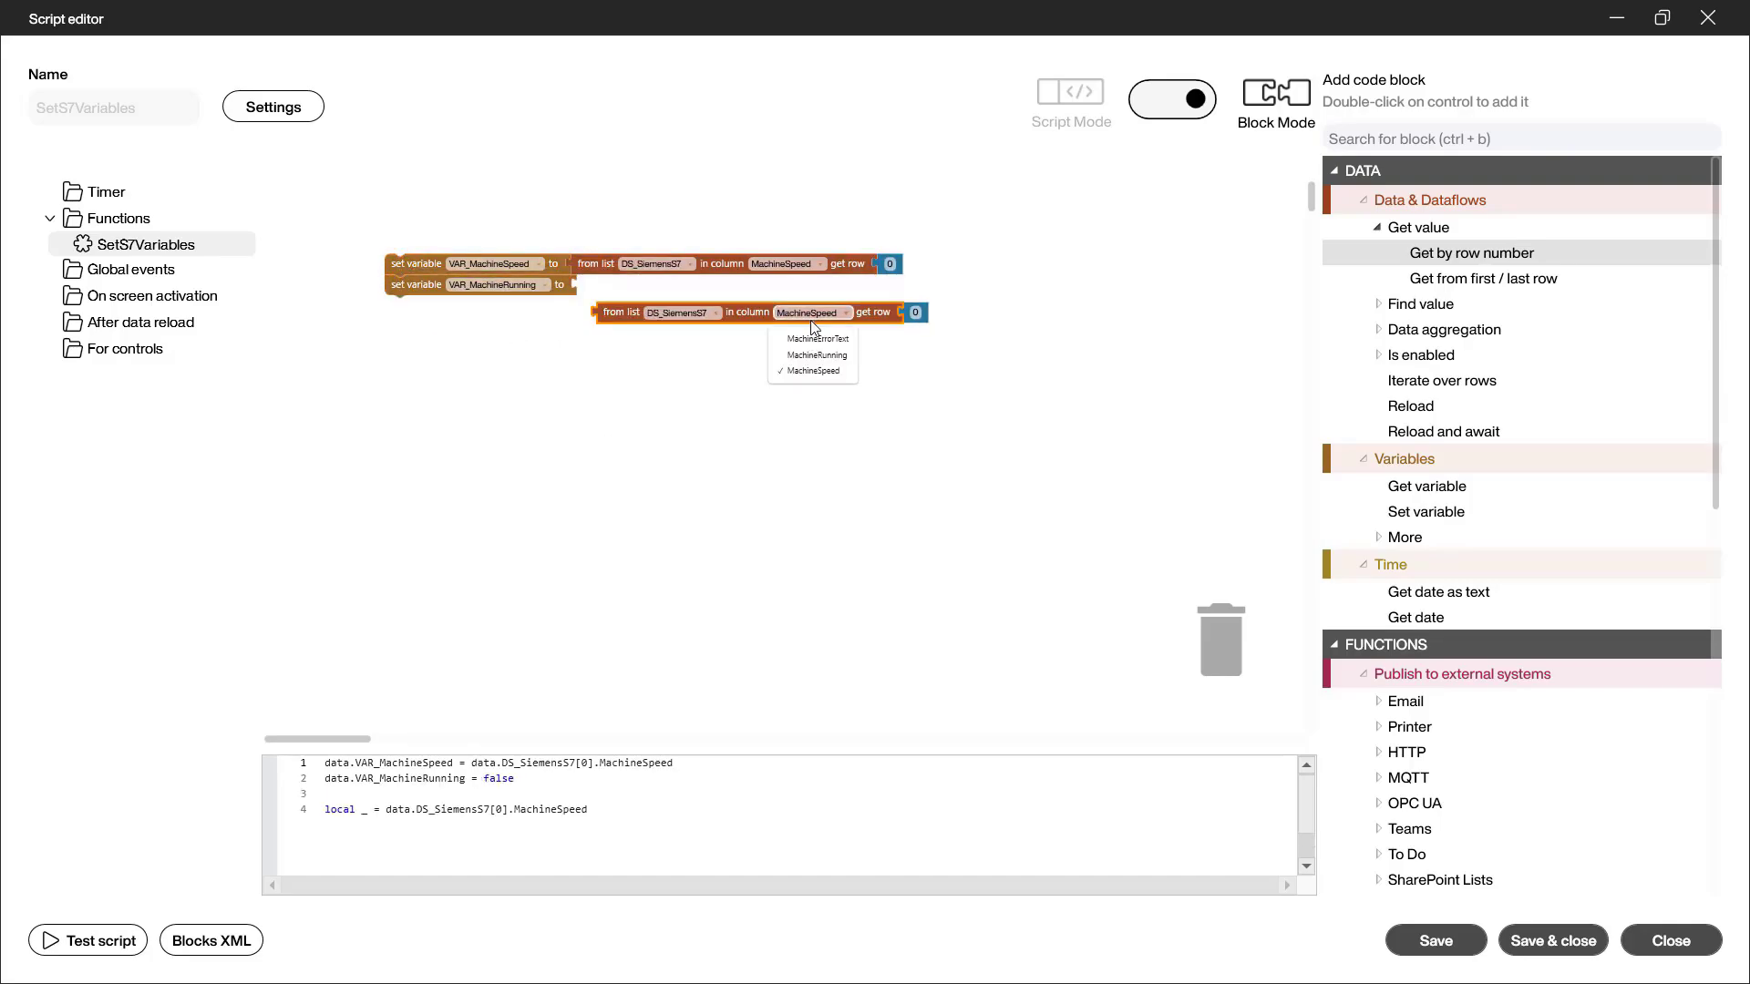
click(816, 354)
drag(600, 315, 585, 293)
Duplicate the last assignment, make it set VAR_MachineErrorText from the MachineErrorText column of DS_SiemensS7, and save and close the script
right_click(402, 286)
click(441, 319)
drag(445, 323, 423, 306)
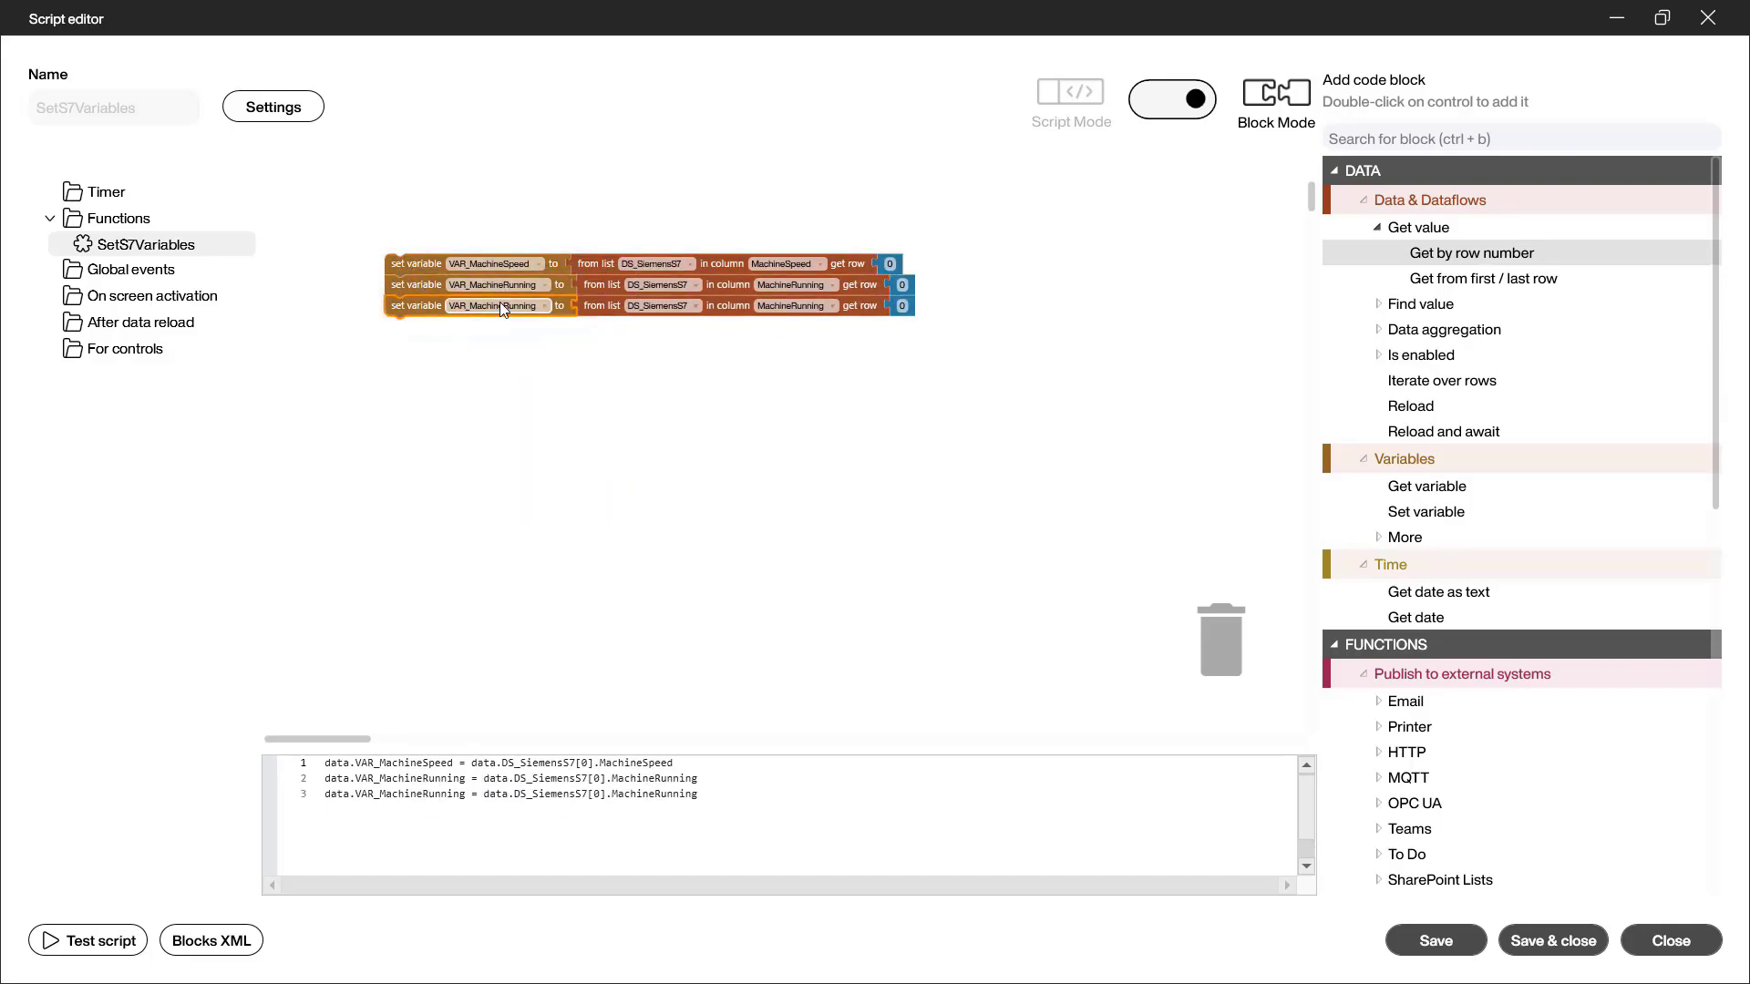
click(500, 307)
click(506, 334)
click(808, 326)
click(808, 354)
drag(749, 328, 739, 318)
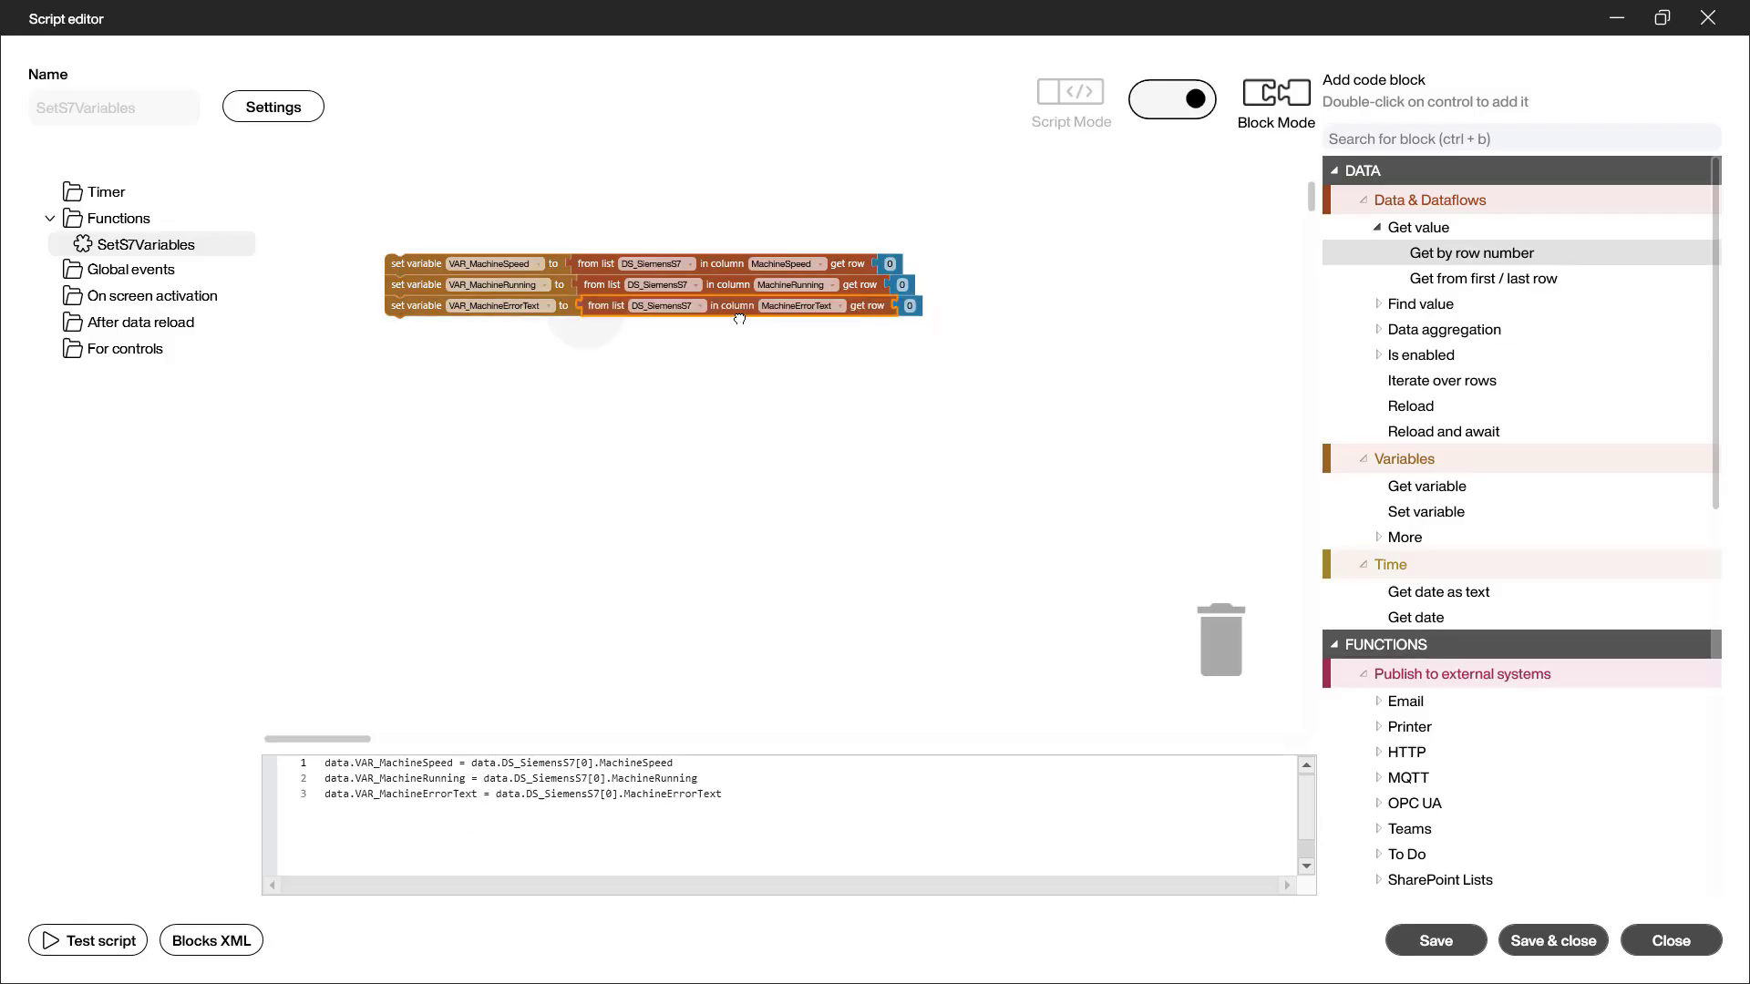
click(1564, 943)
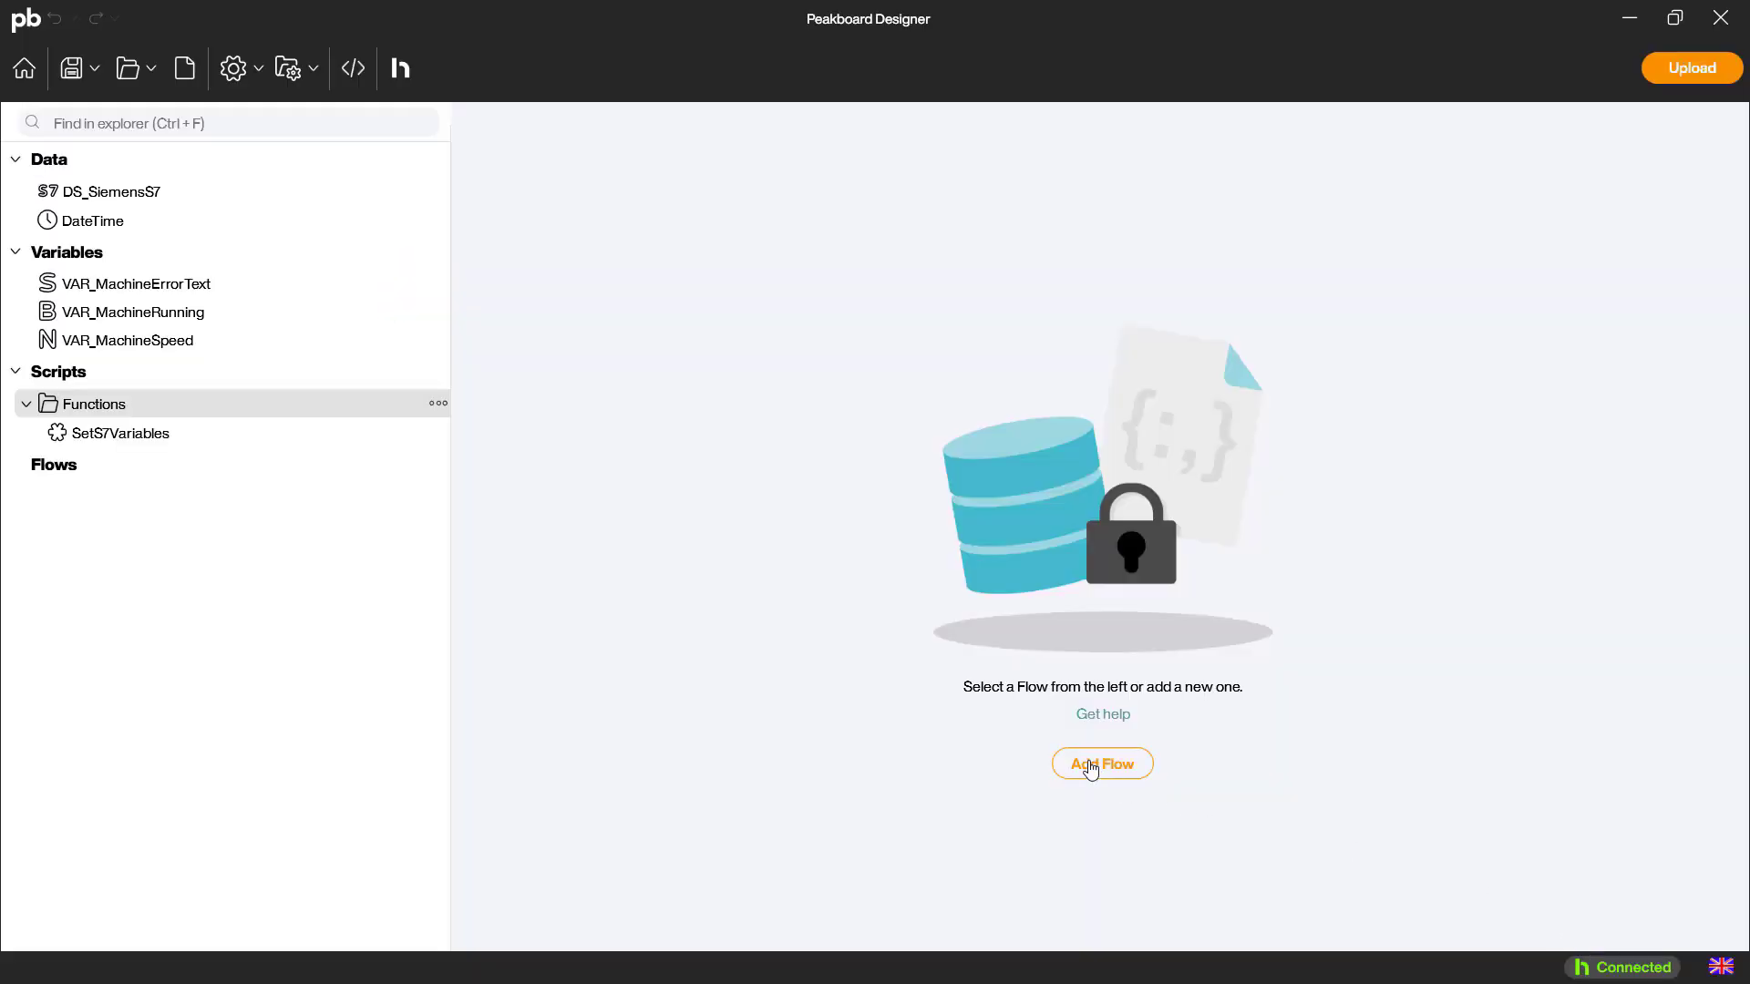
Add a new flow with a periodic trigger of 3 seconds
click(1091, 766)
drag(1413, 319, 905, 383)
double_click(1232, 377)
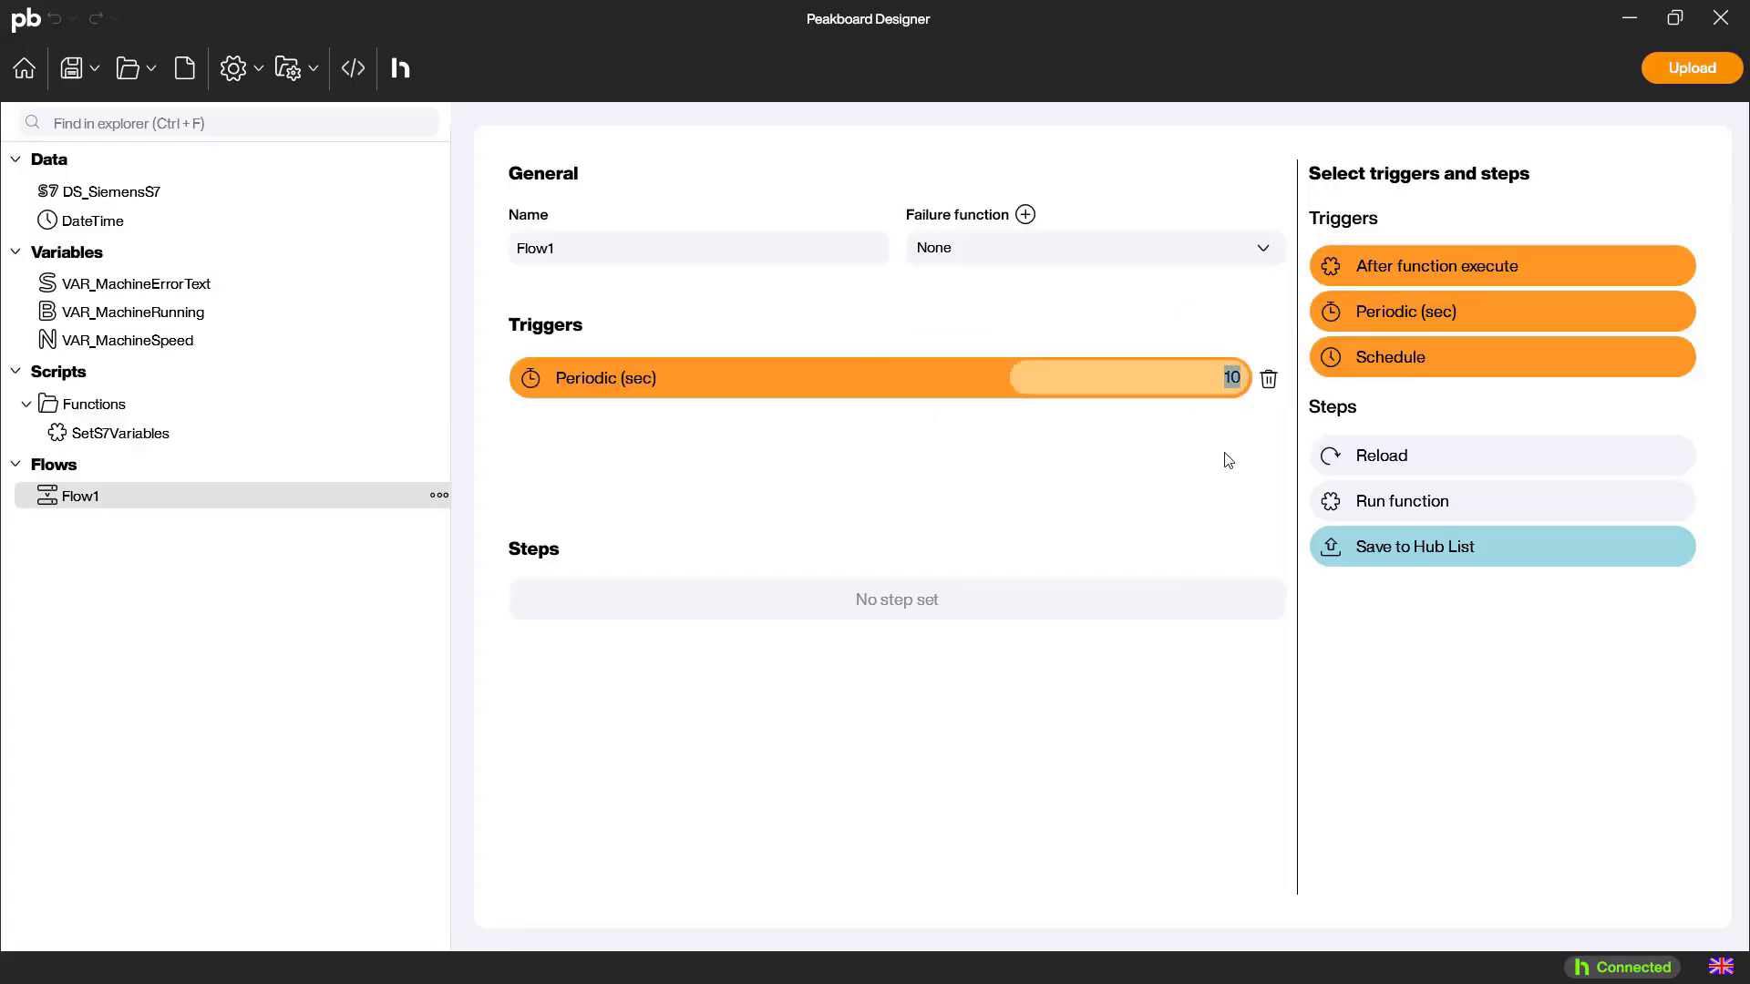
text(3)
Add flow steps that reload DS_SiemensS7 and run the SetS7Variables function on data change
drag(1477, 461, 873, 598)
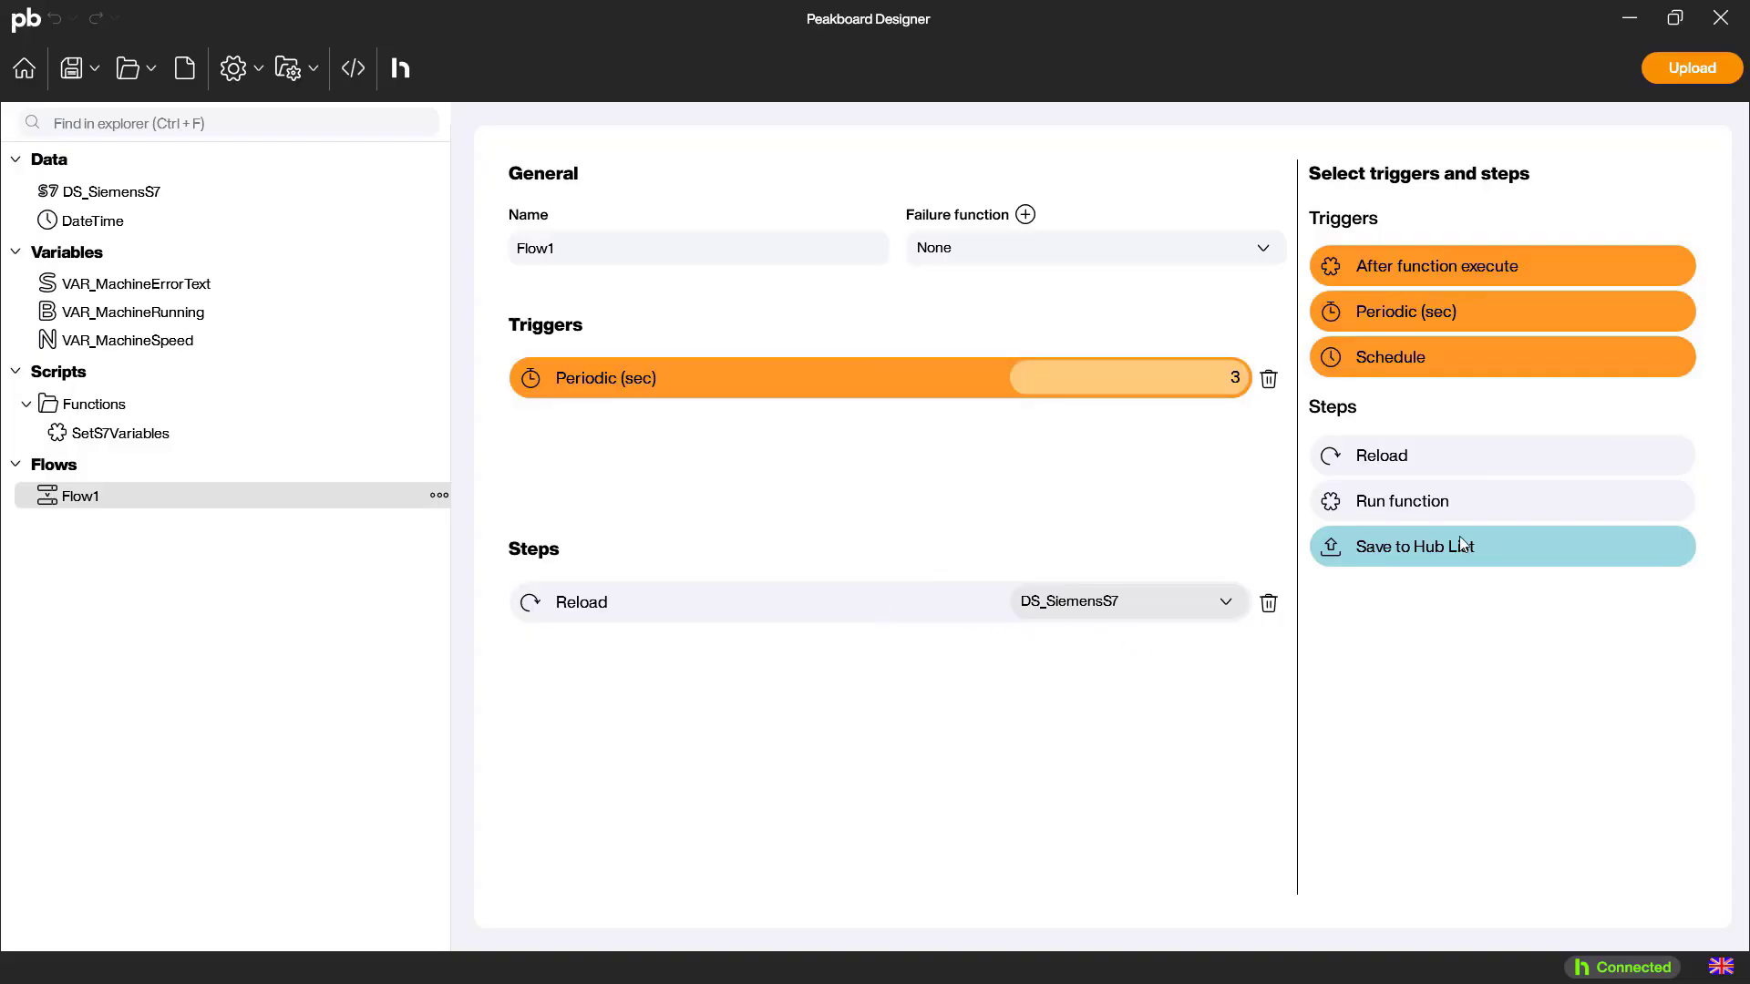
drag(1459, 512, 928, 654)
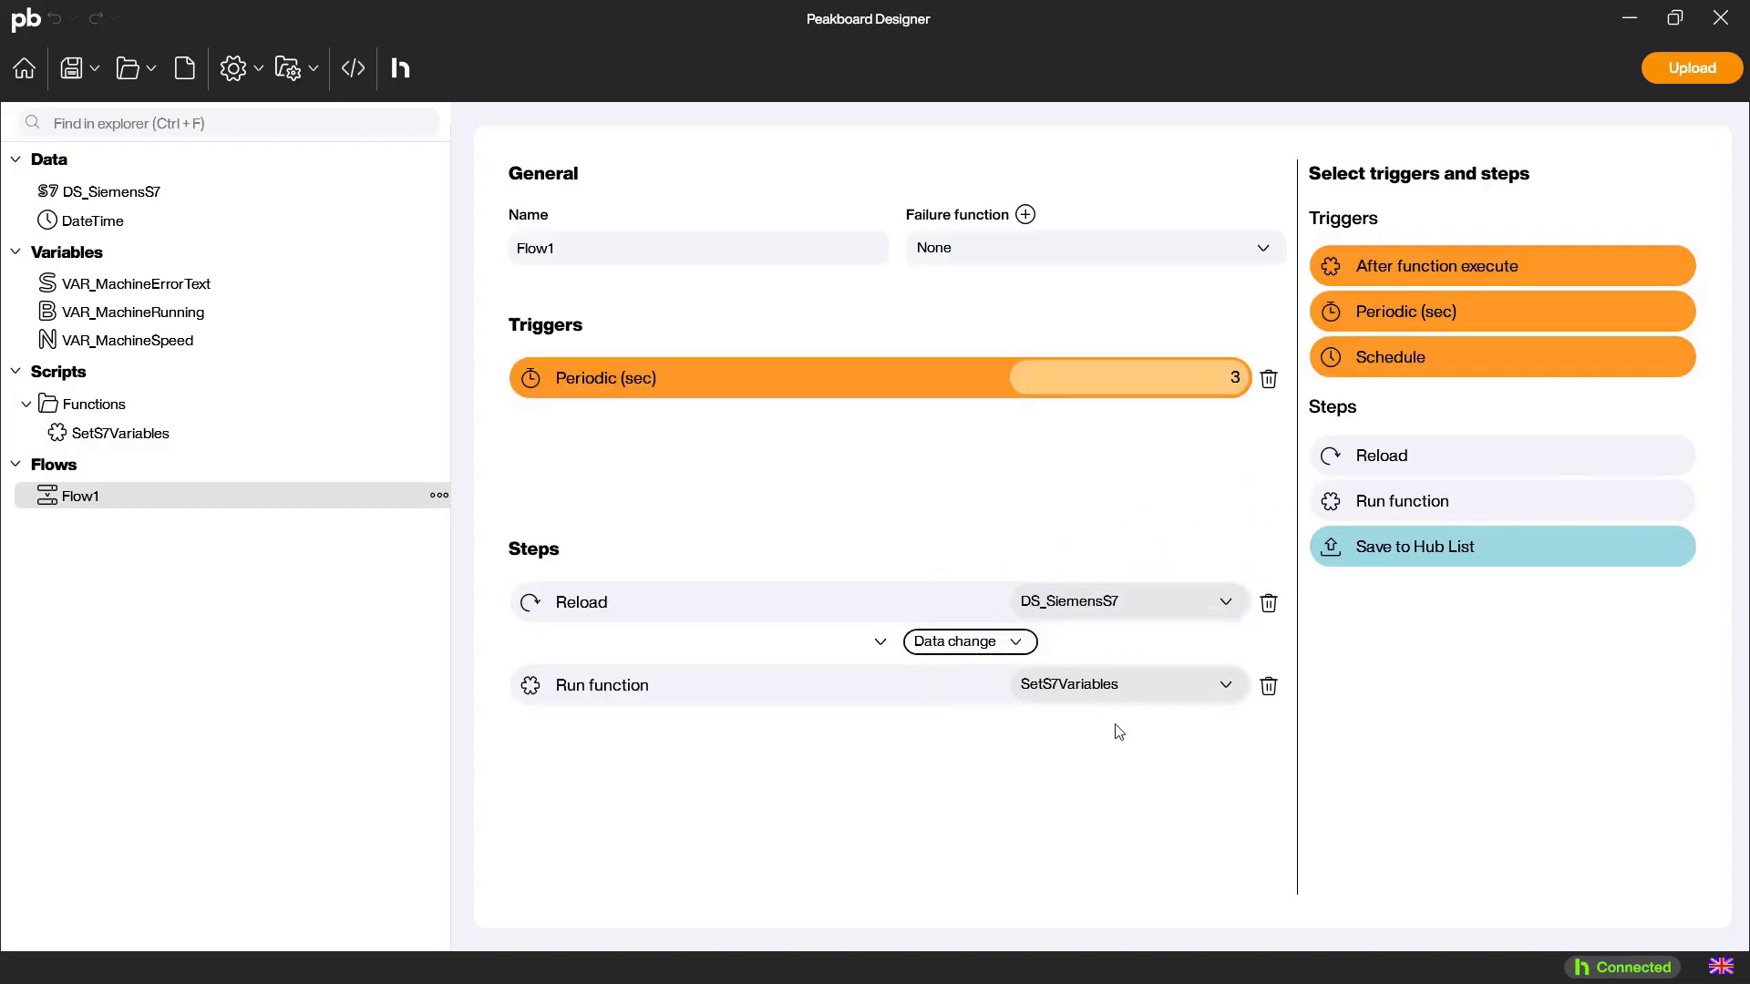
click(1023, 644)
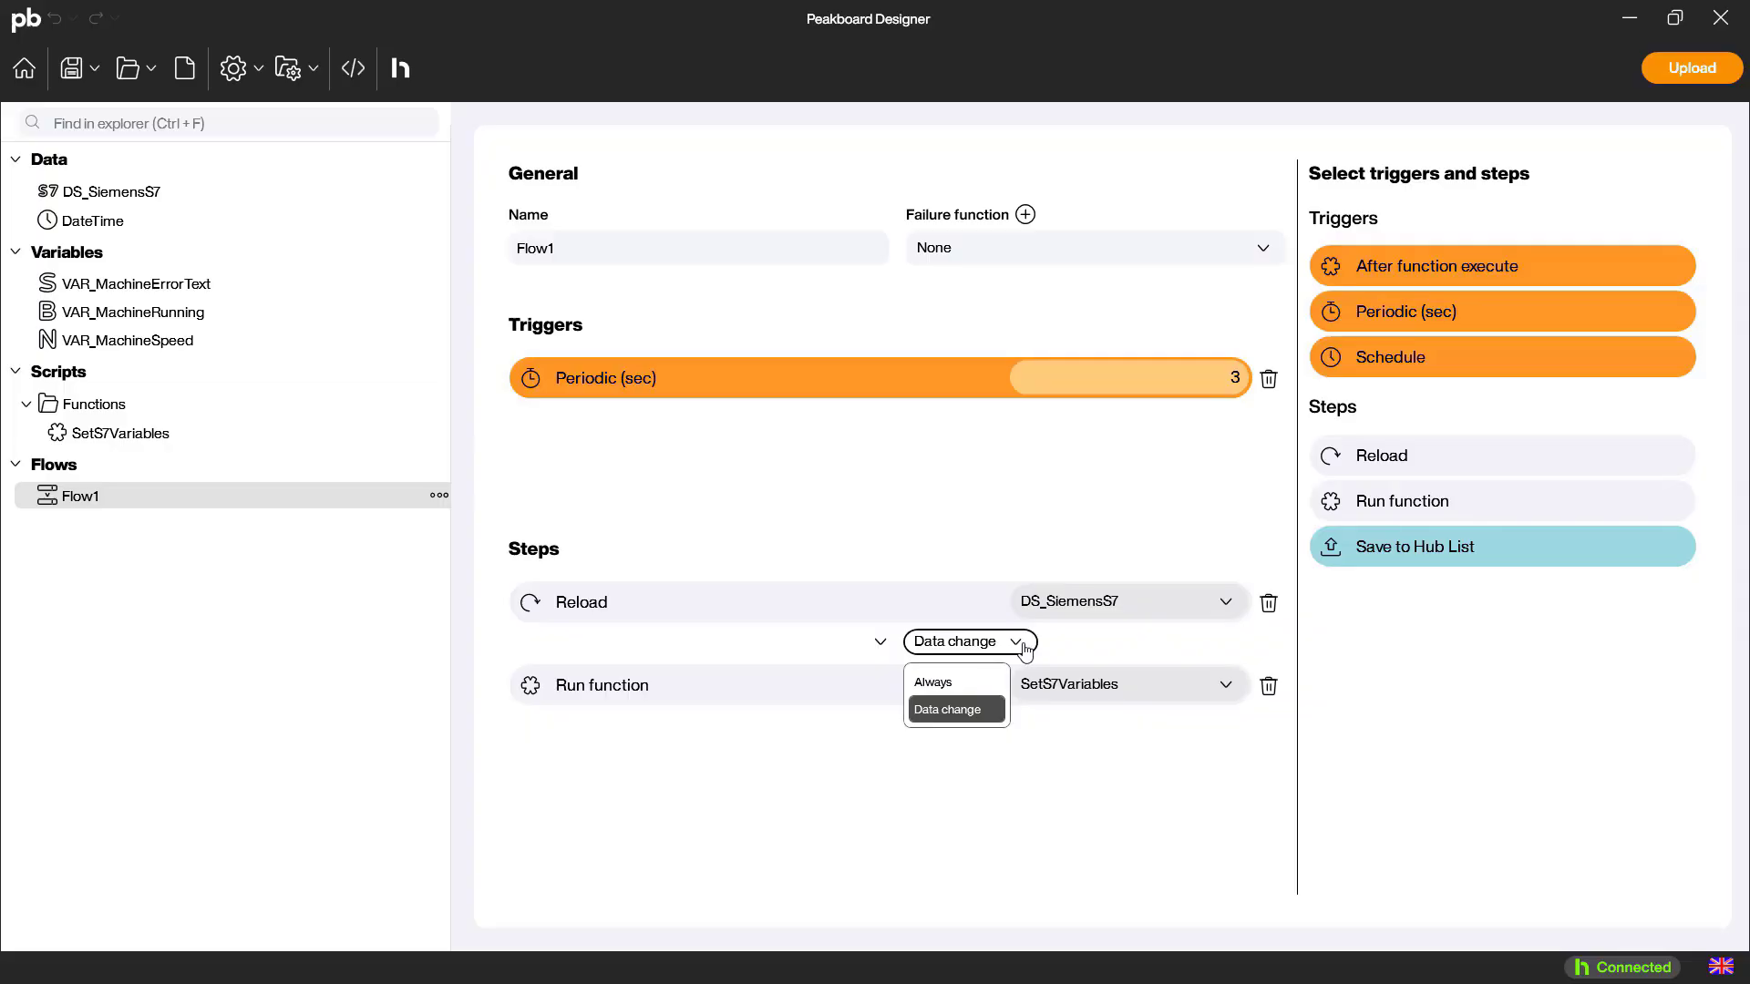
click(1016, 647)
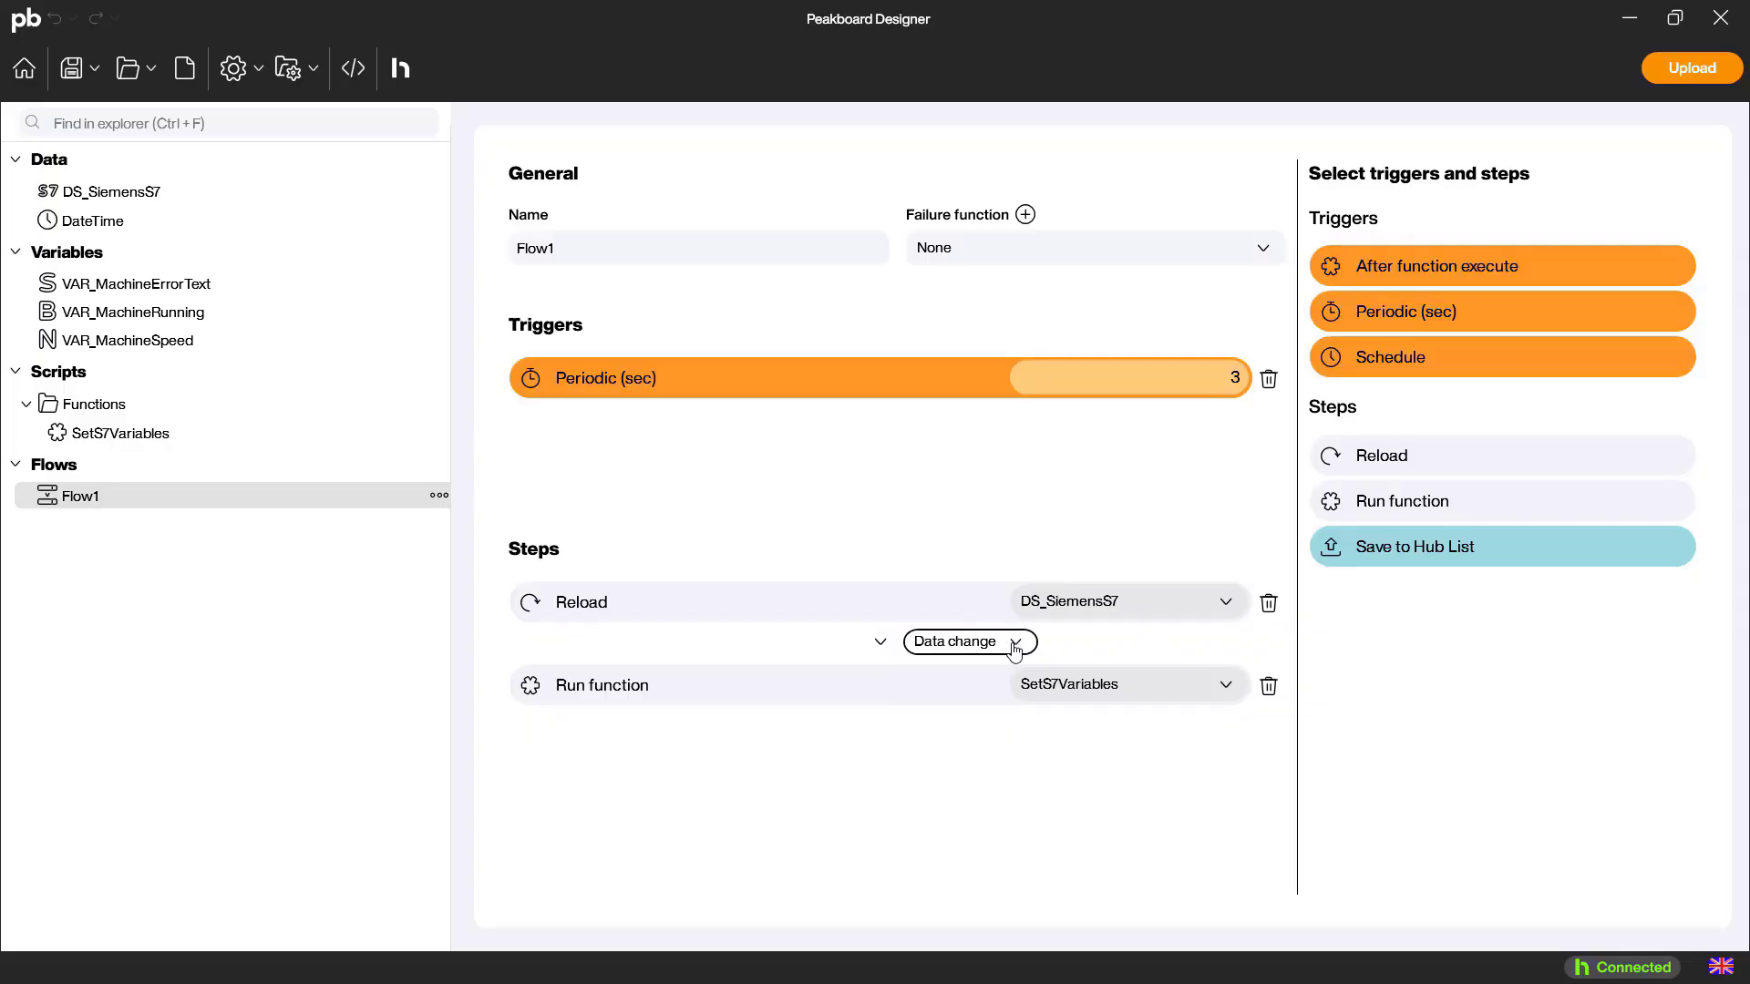
Rename the flow as SetS7Variables
click(563, 251)
double_click(564, 252)
text(SetS7Variables)
Upload the flow project under the name SiemensS7Project
click(1692, 68)
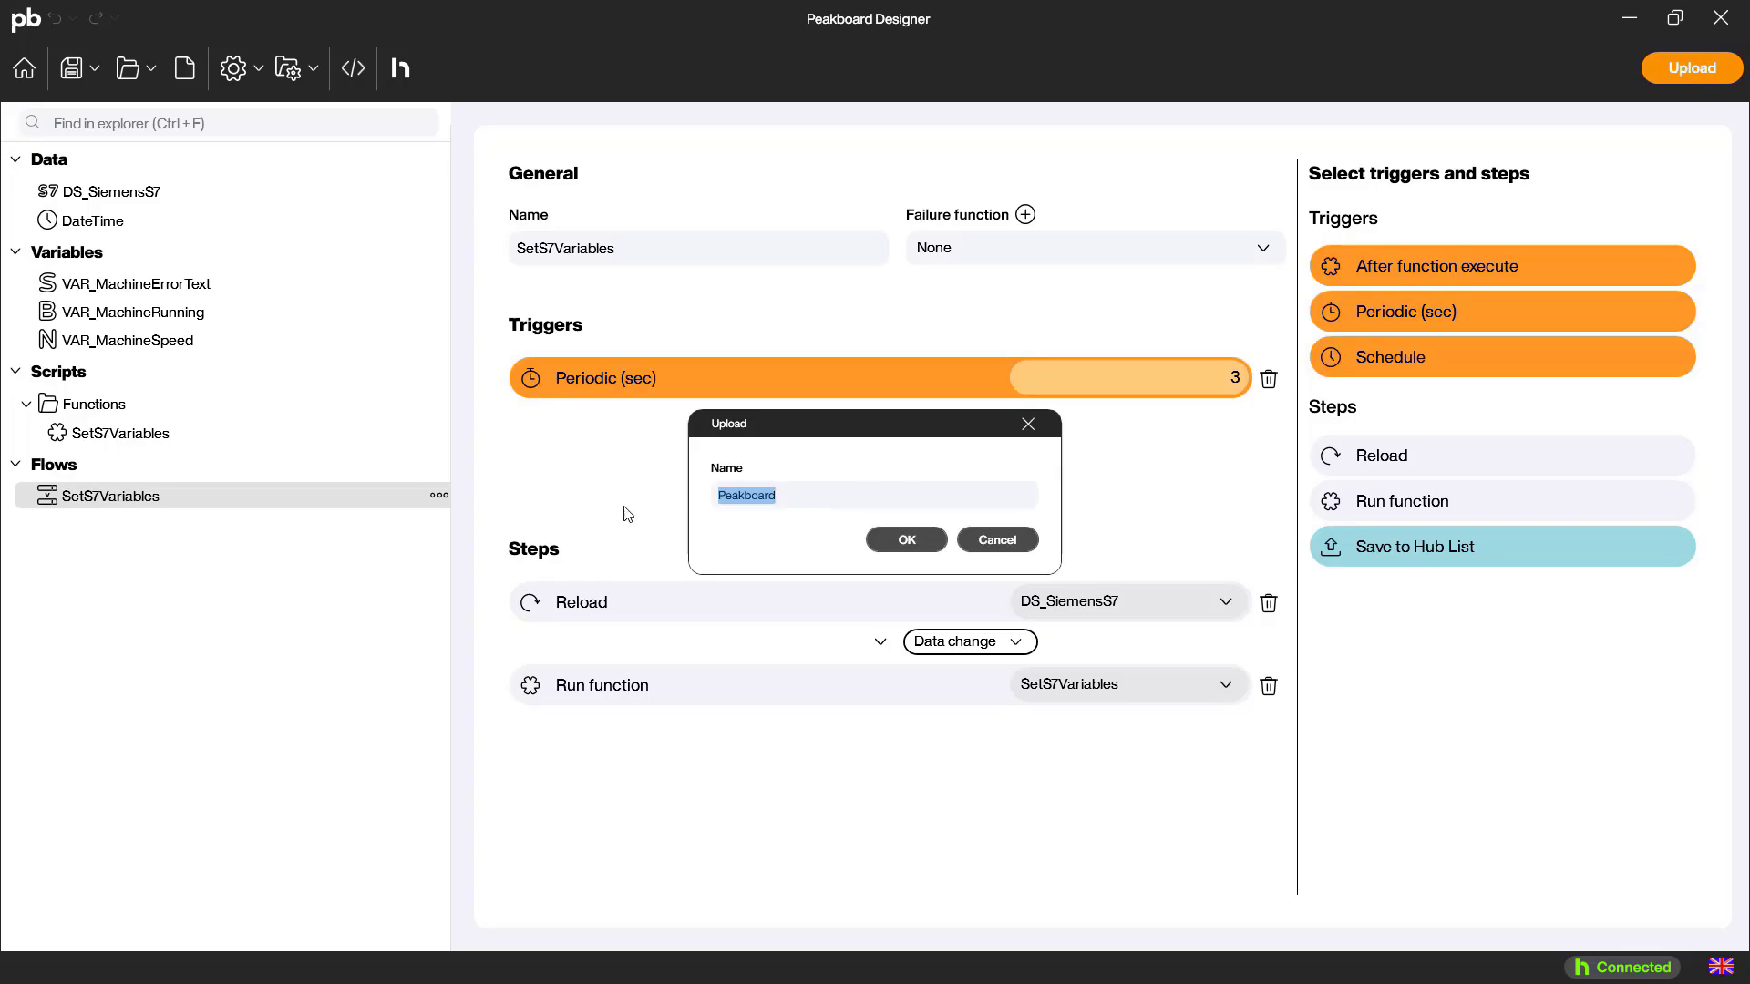
text(SiemensS7Project)
click(916, 545)
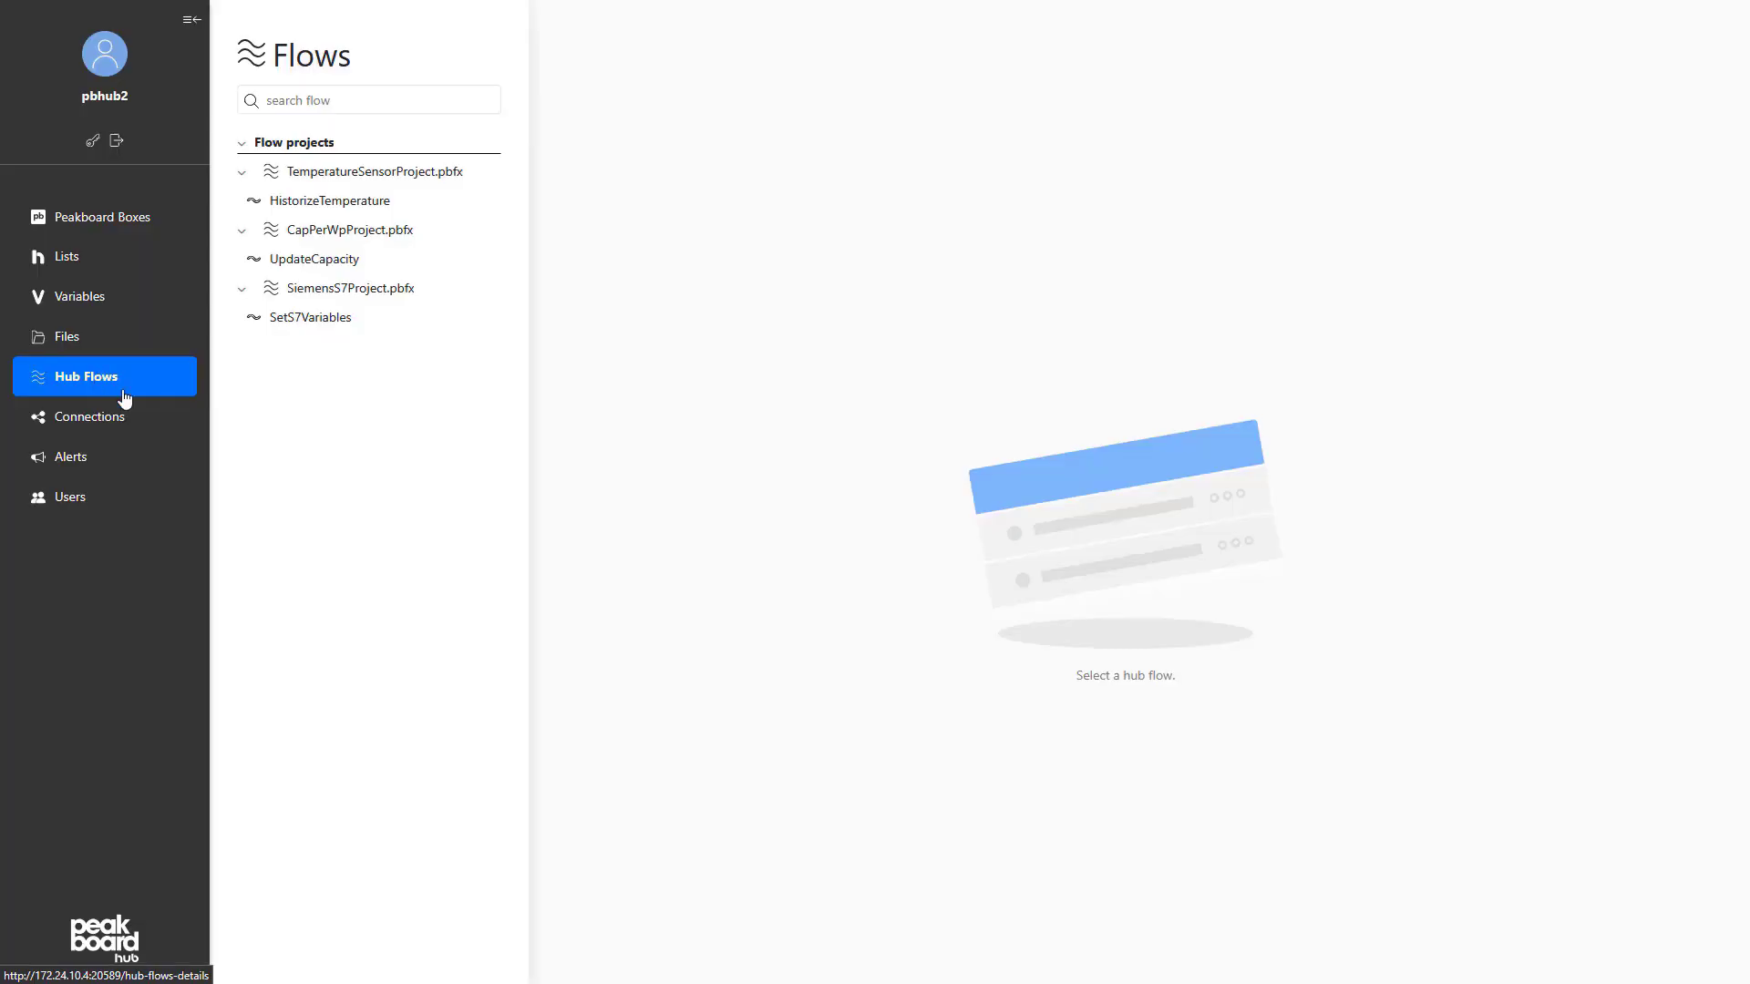
In Peakboard Hub, check the deployed SetS7Variables flow and refresh the shared variables to examine their current values
click(300, 319)
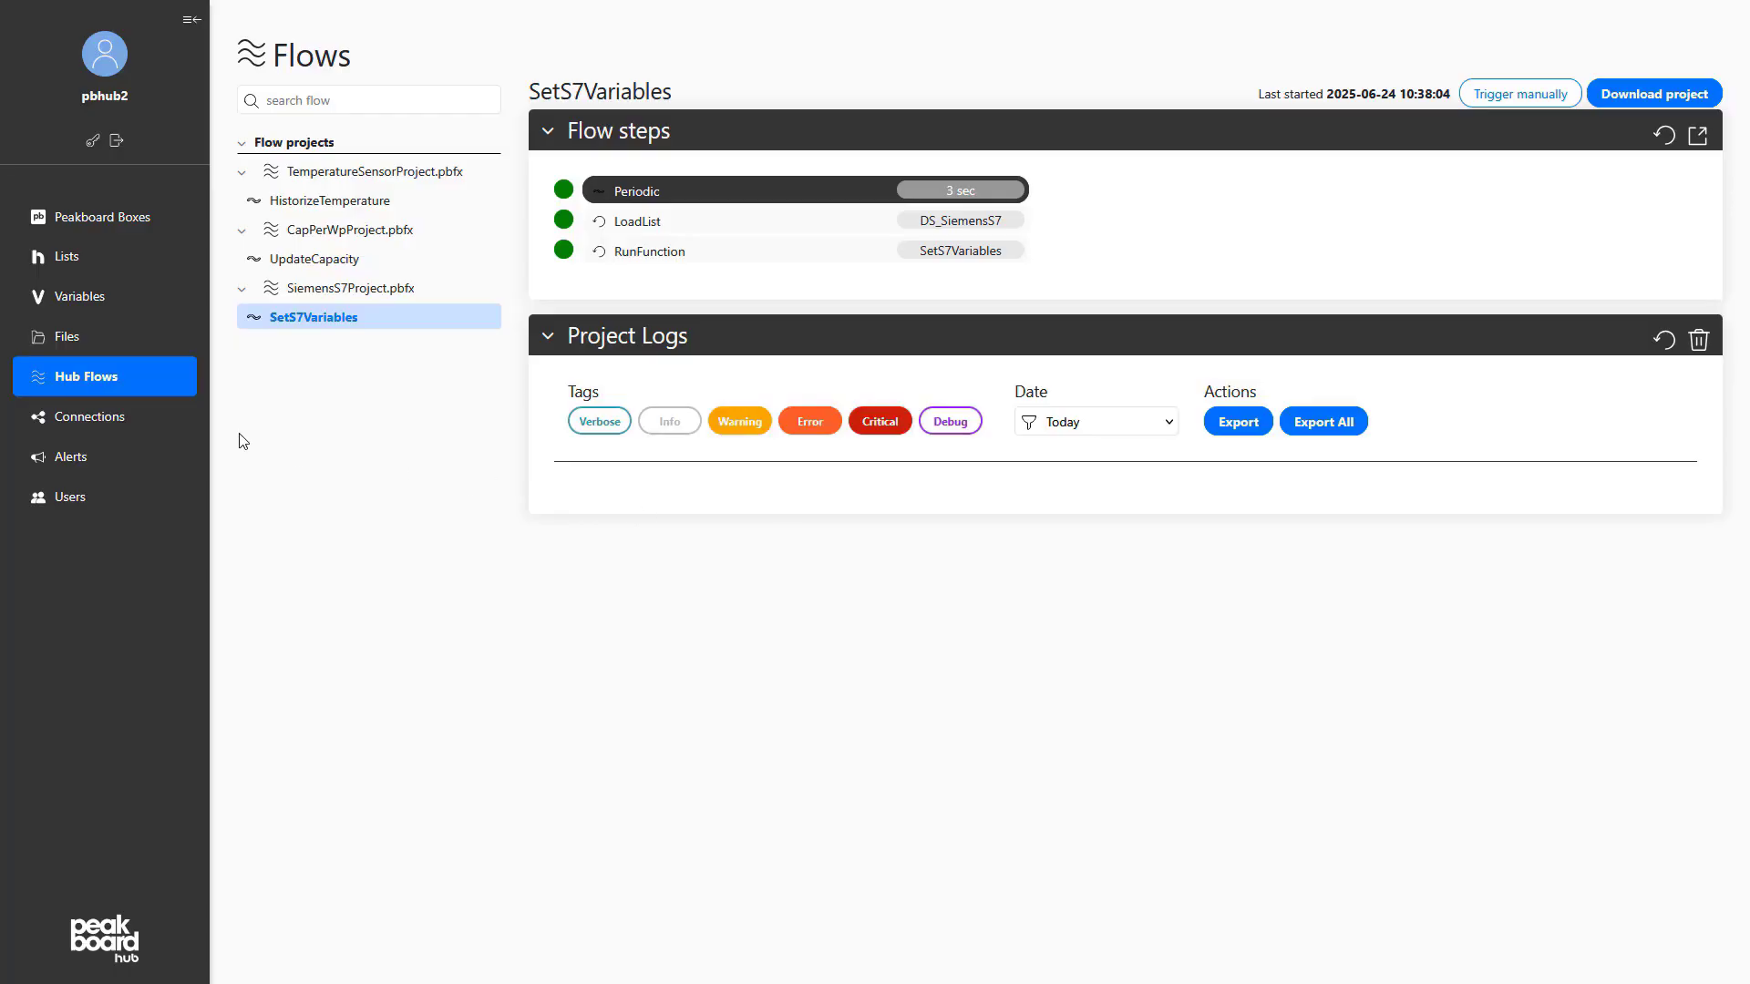
click(115, 306)
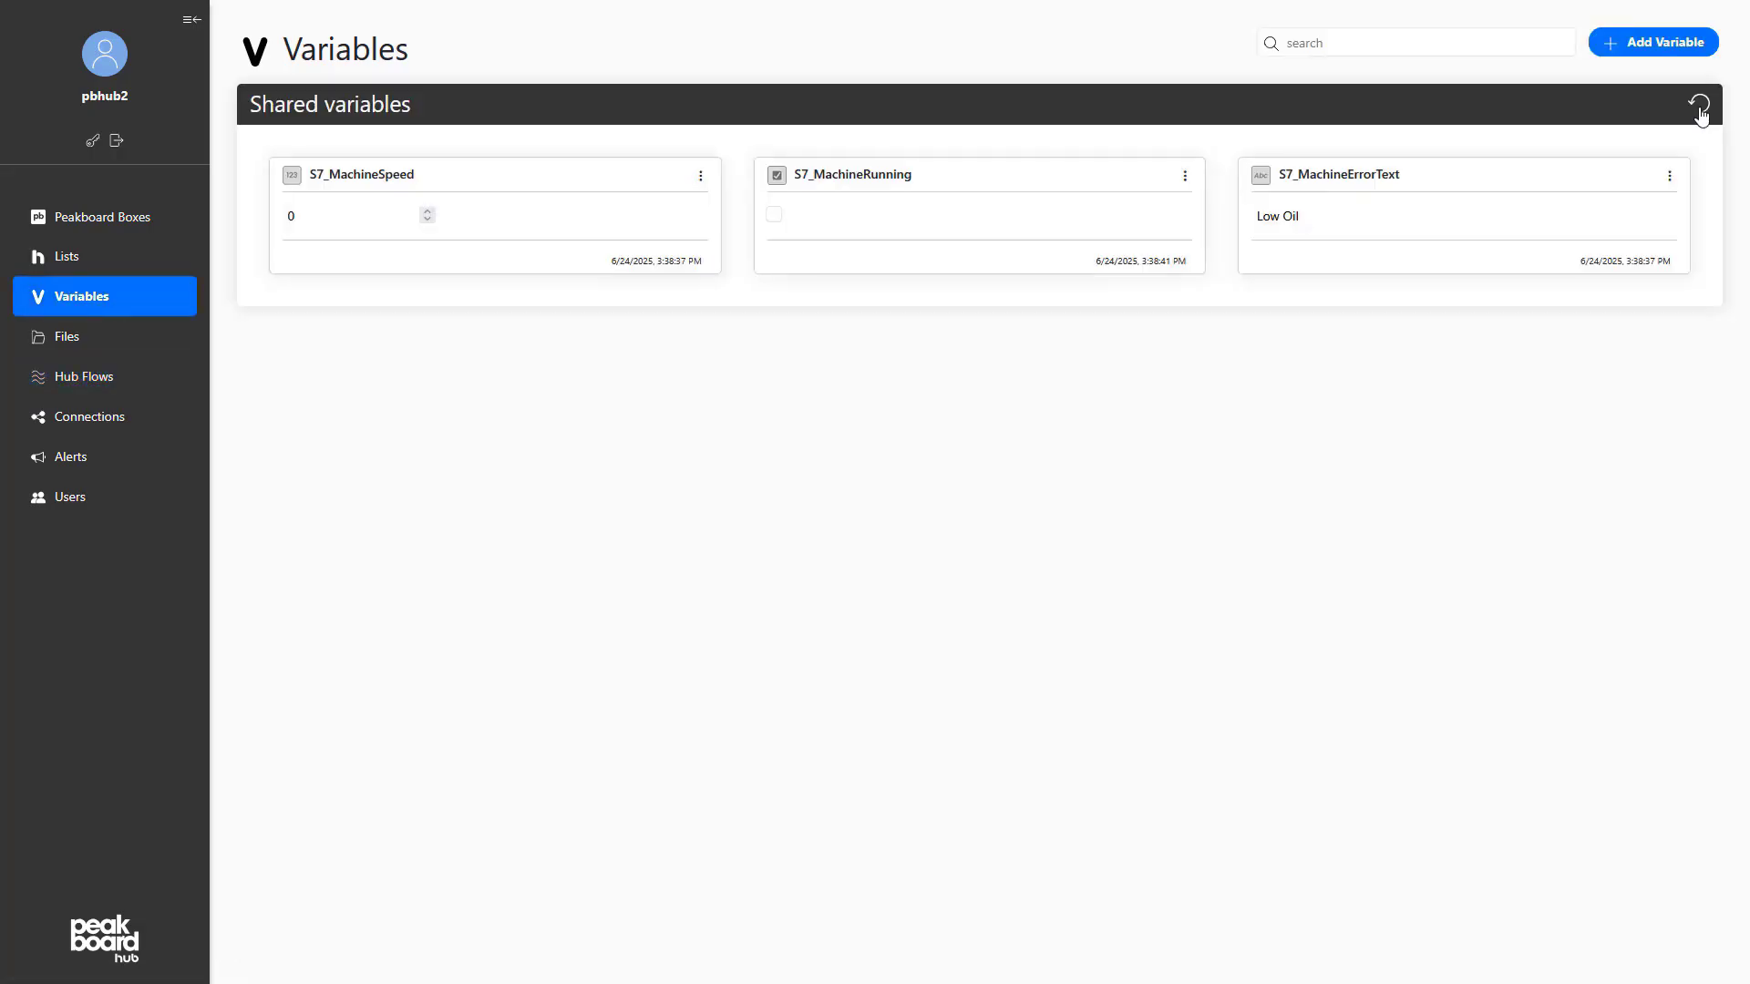
click(1700, 107)
click(1700, 108)
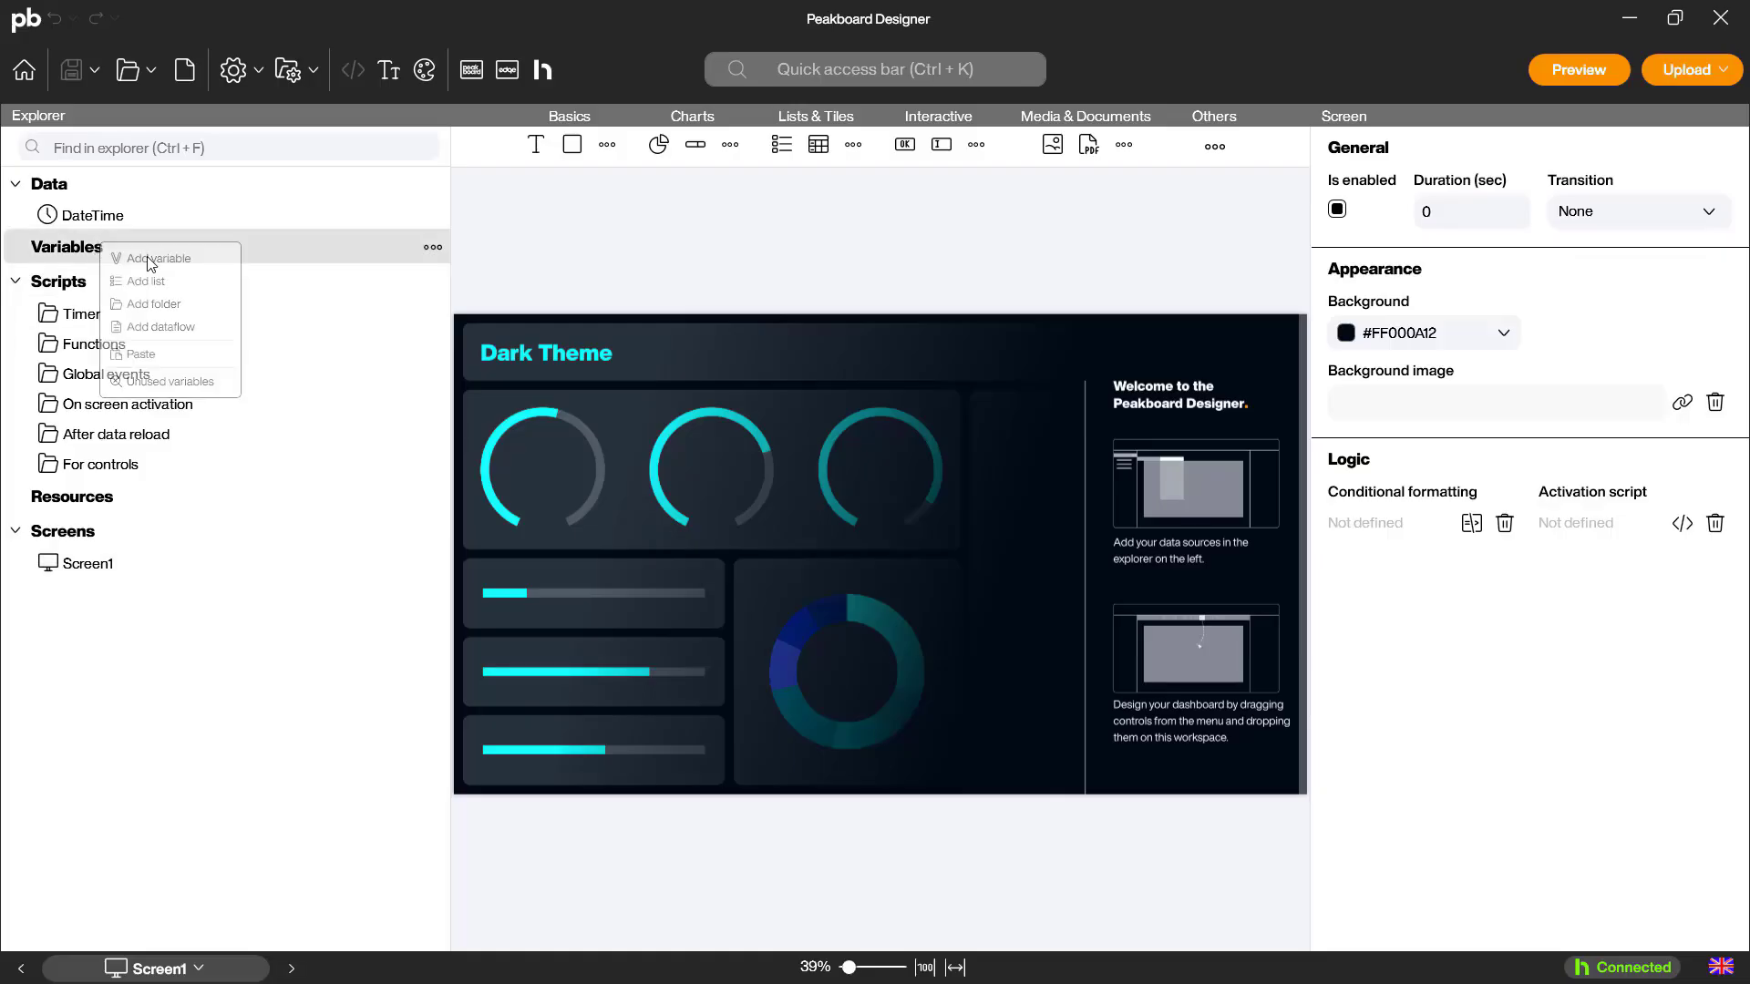
In the new Peakboard Designer dashboard project, add a number variable VAR_MachineSpeed connected to the Hub variable S7_MachineSpeed
click(200, 260)
text(VAR_MachineSpeed)
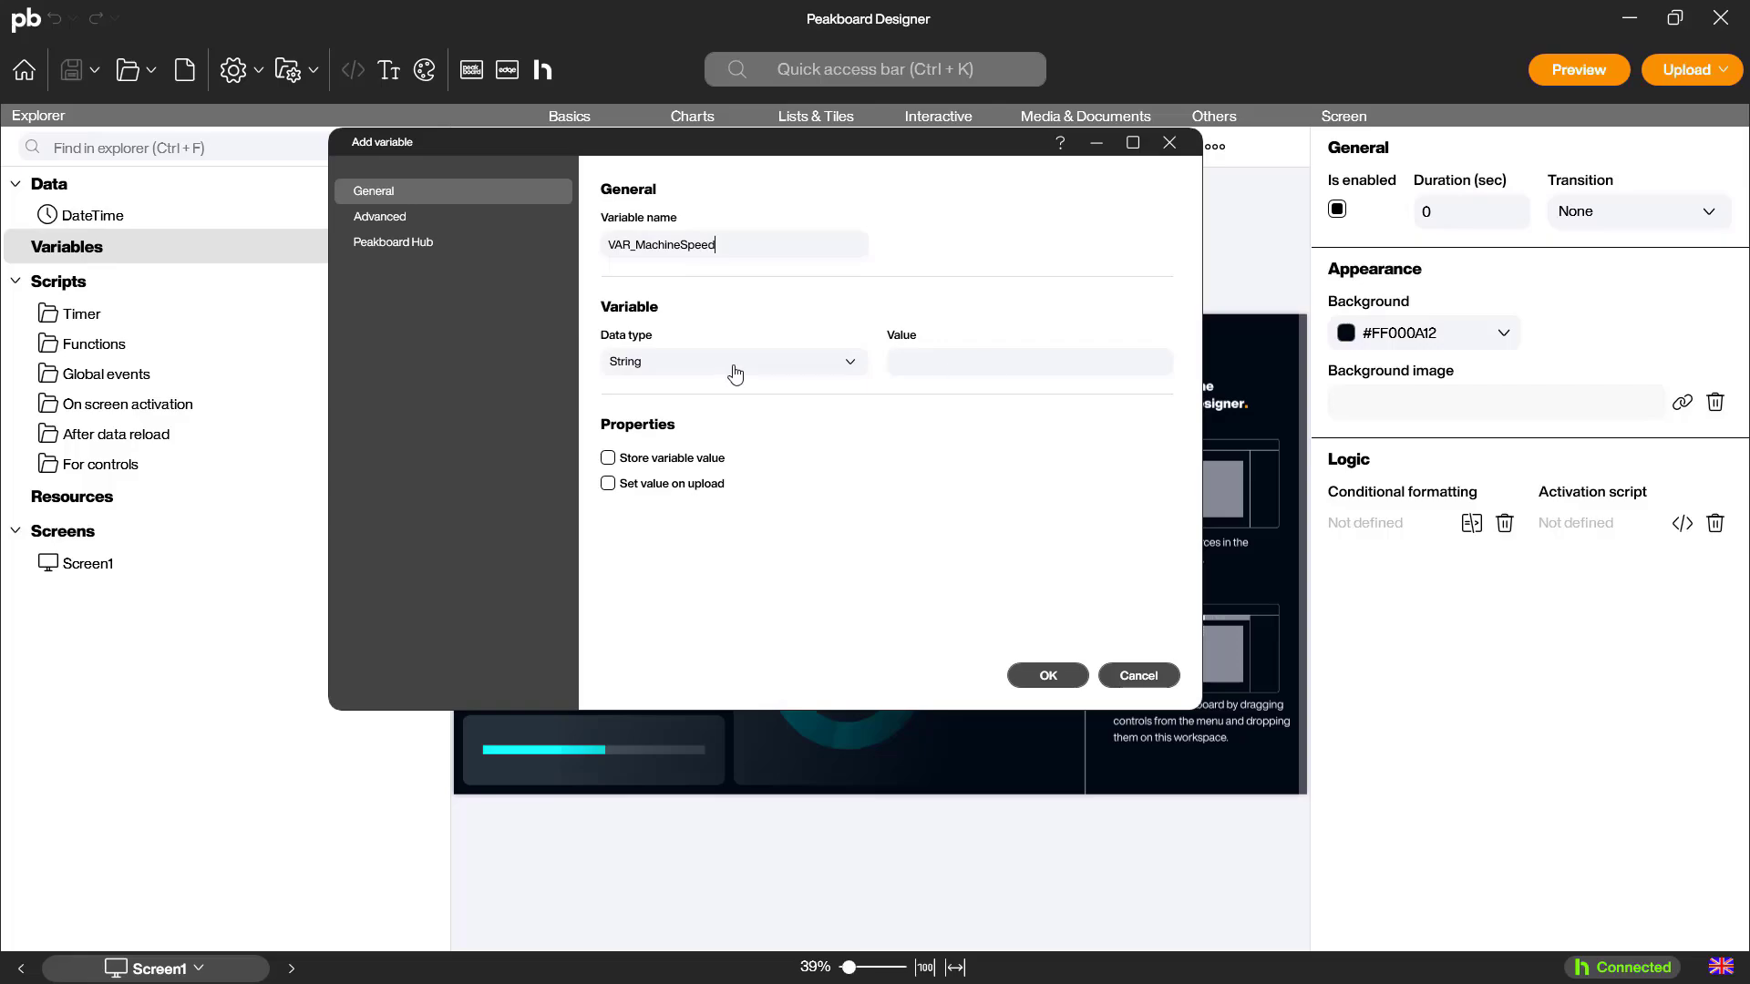
click(733, 362)
click(656, 415)
click(440, 243)
click(1048, 334)
click(921, 368)
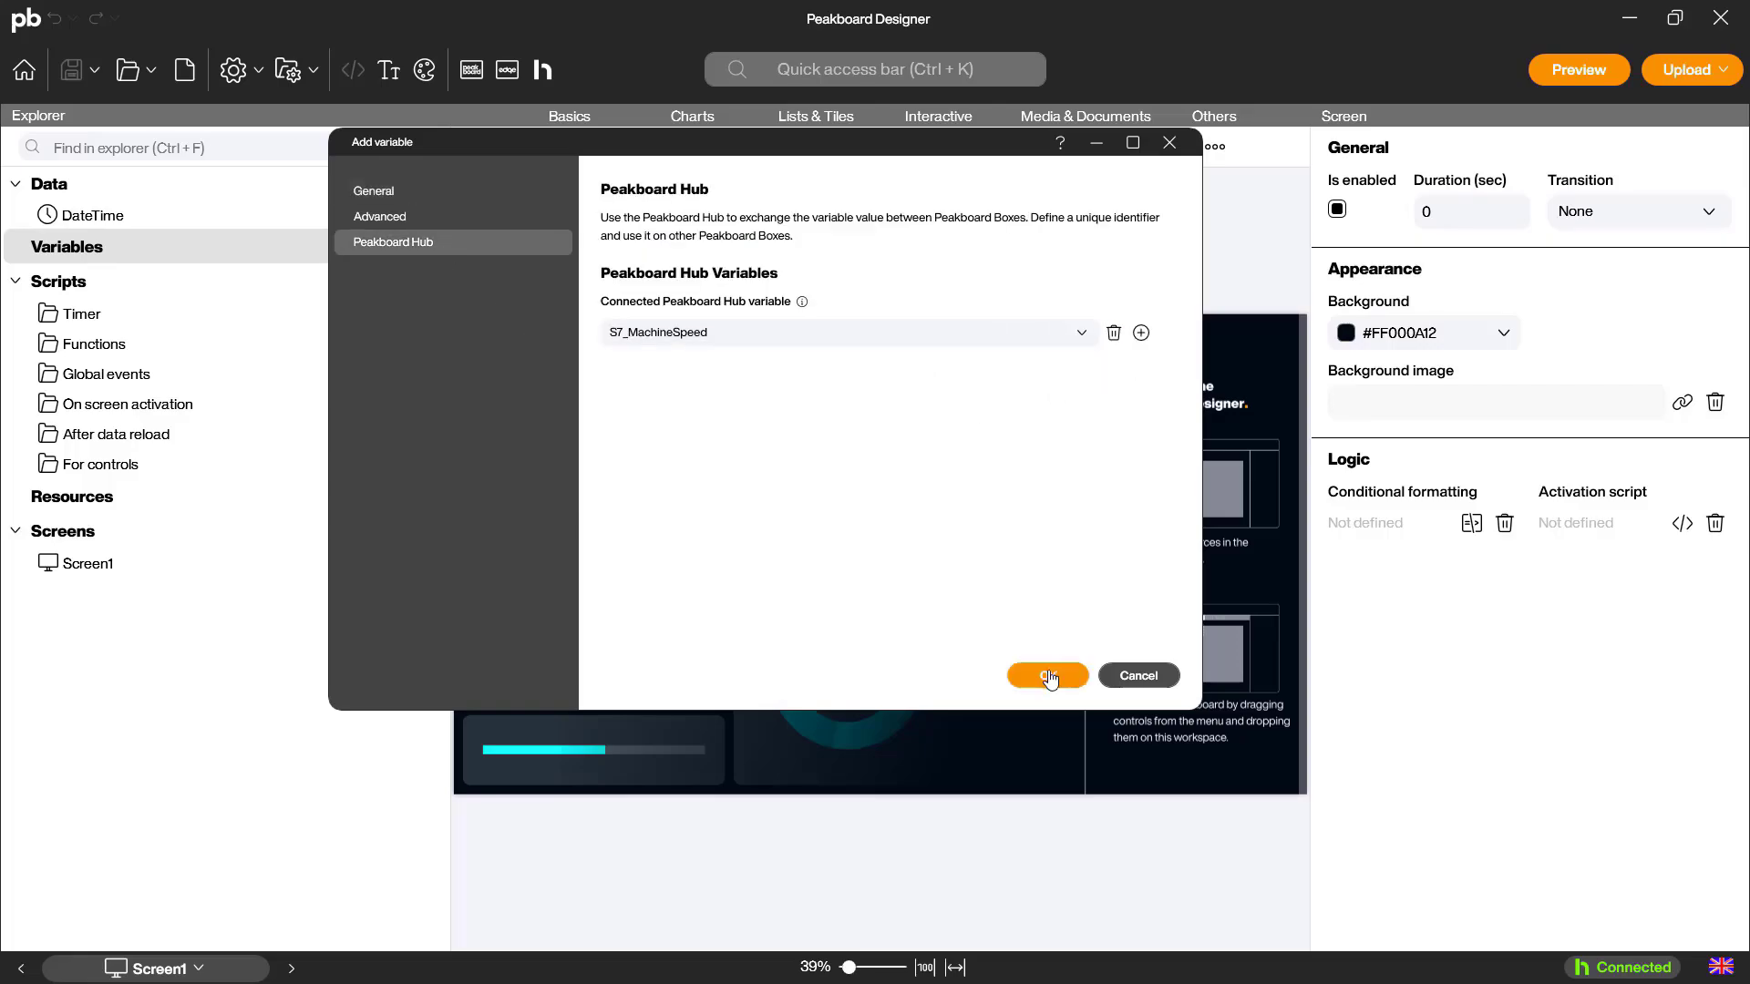
click(1046, 675)
Add a Boolean variable VAR_MachineRunning connected to the Hub variable S7_MachineRunning
right_click(150, 251)
click(182, 255)
text(VAR_MachineRunning)
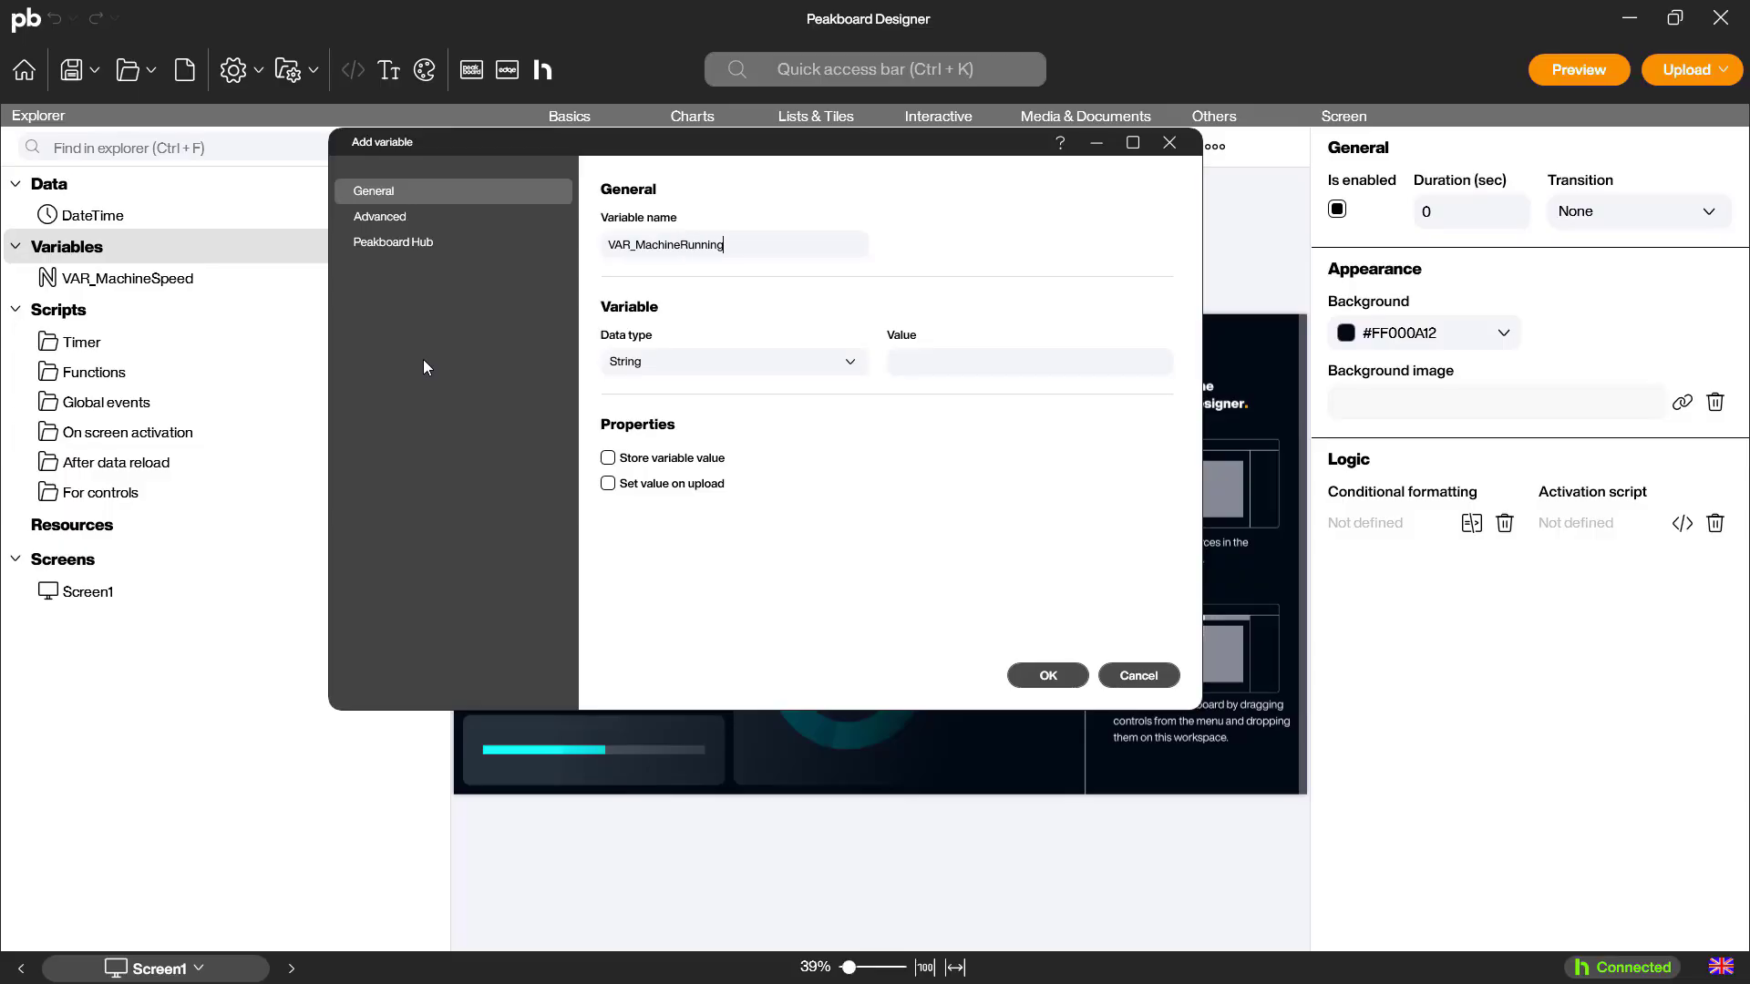
click(695, 363)
click(632, 451)
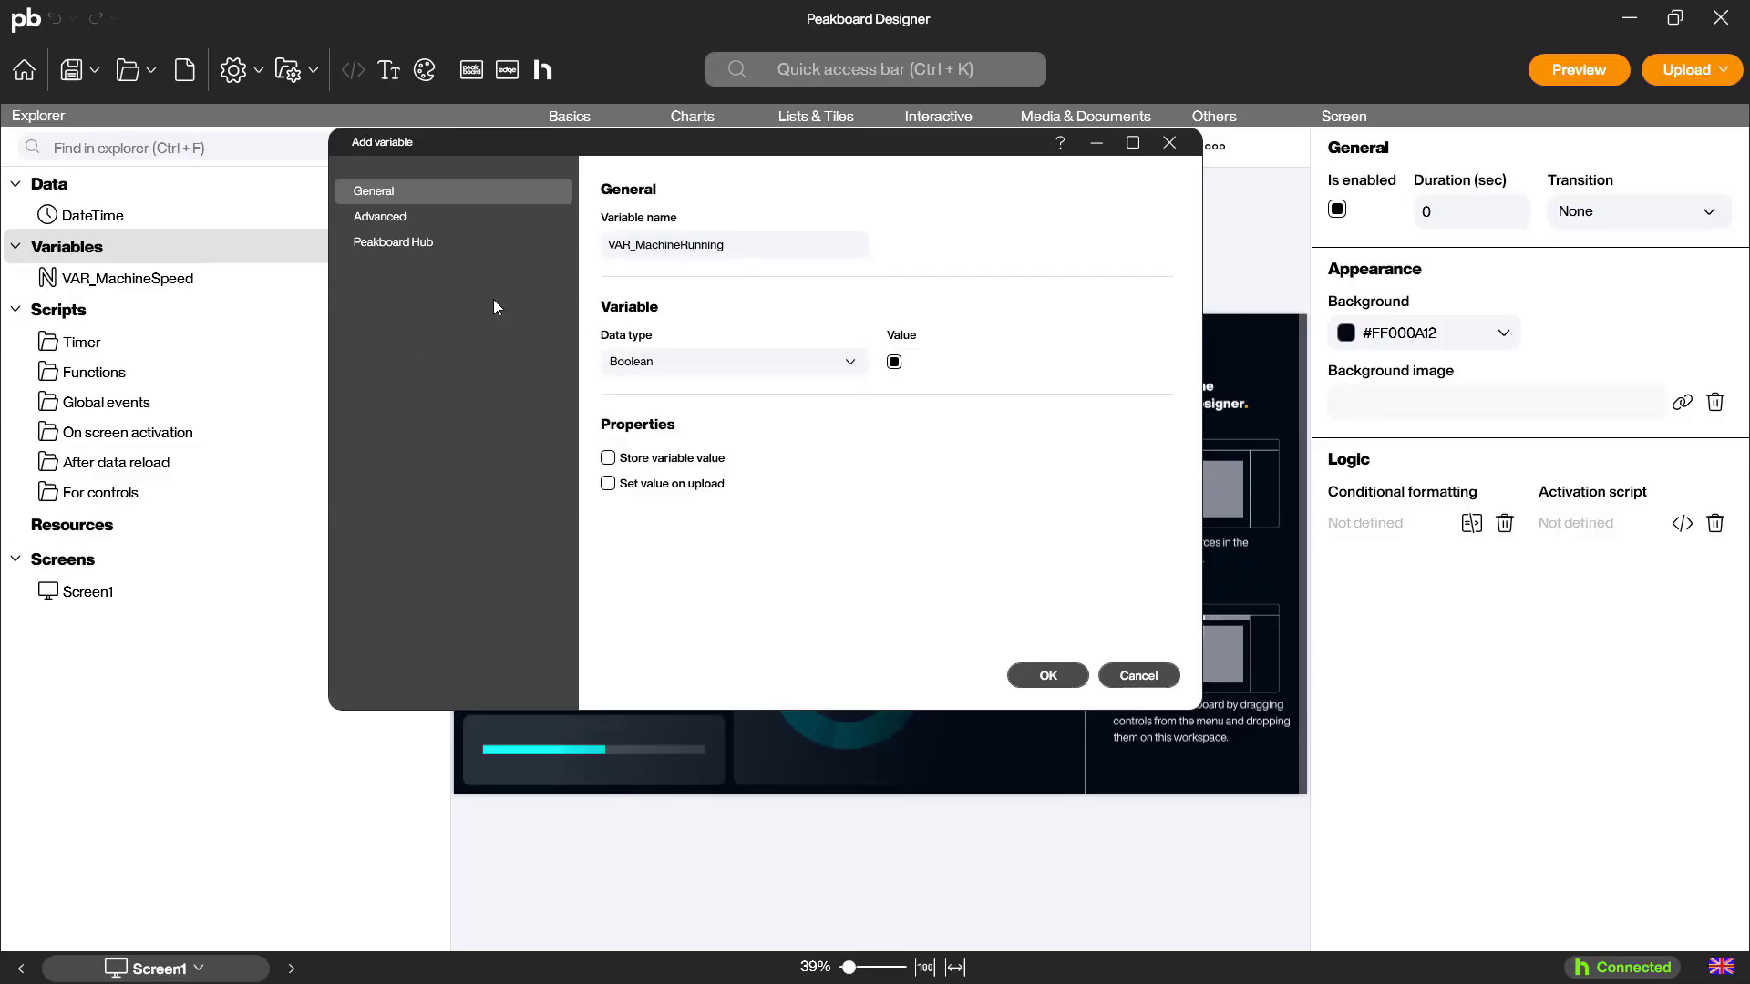
click(439, 243)
click(790, 334)
click(820, 368)
click(1048, 675)
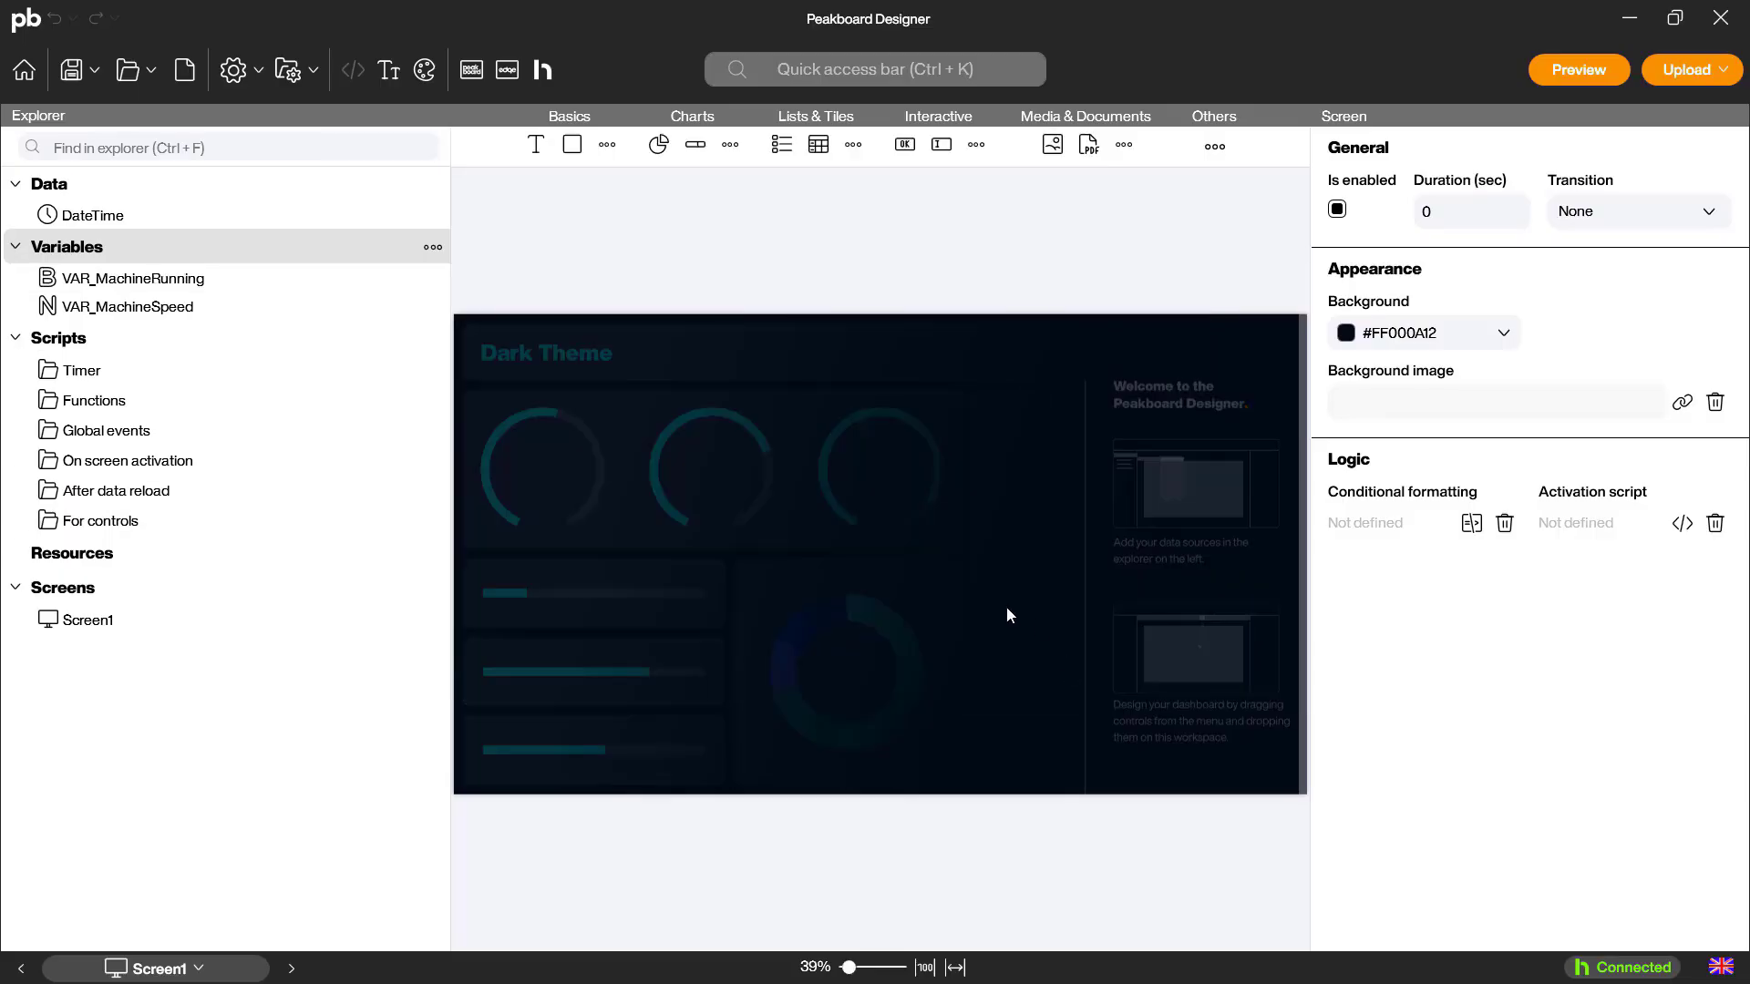
Add a String variable VAR_MachineErrorText connected to the Hub variable S7_MachineErrorText
right_click(150, 258)
click(191, 271)
text(VAR_MachineErrorText)
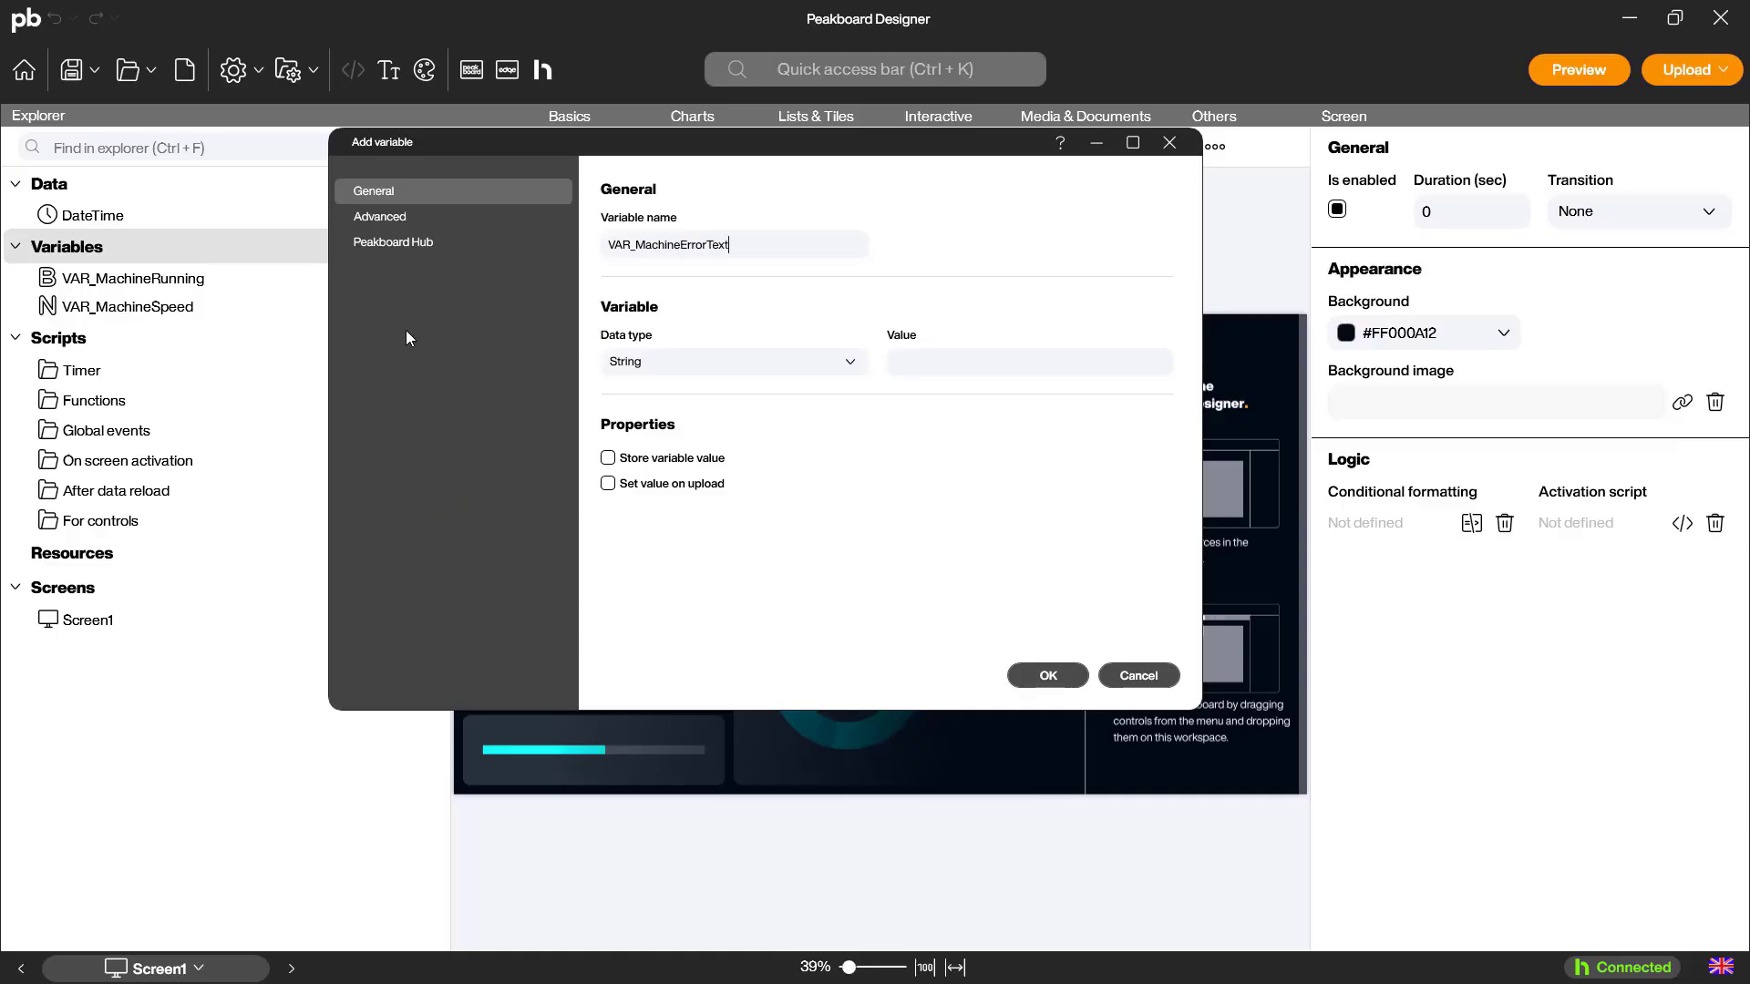
click(406, 242)
click(799, 332)
click(783, 369)
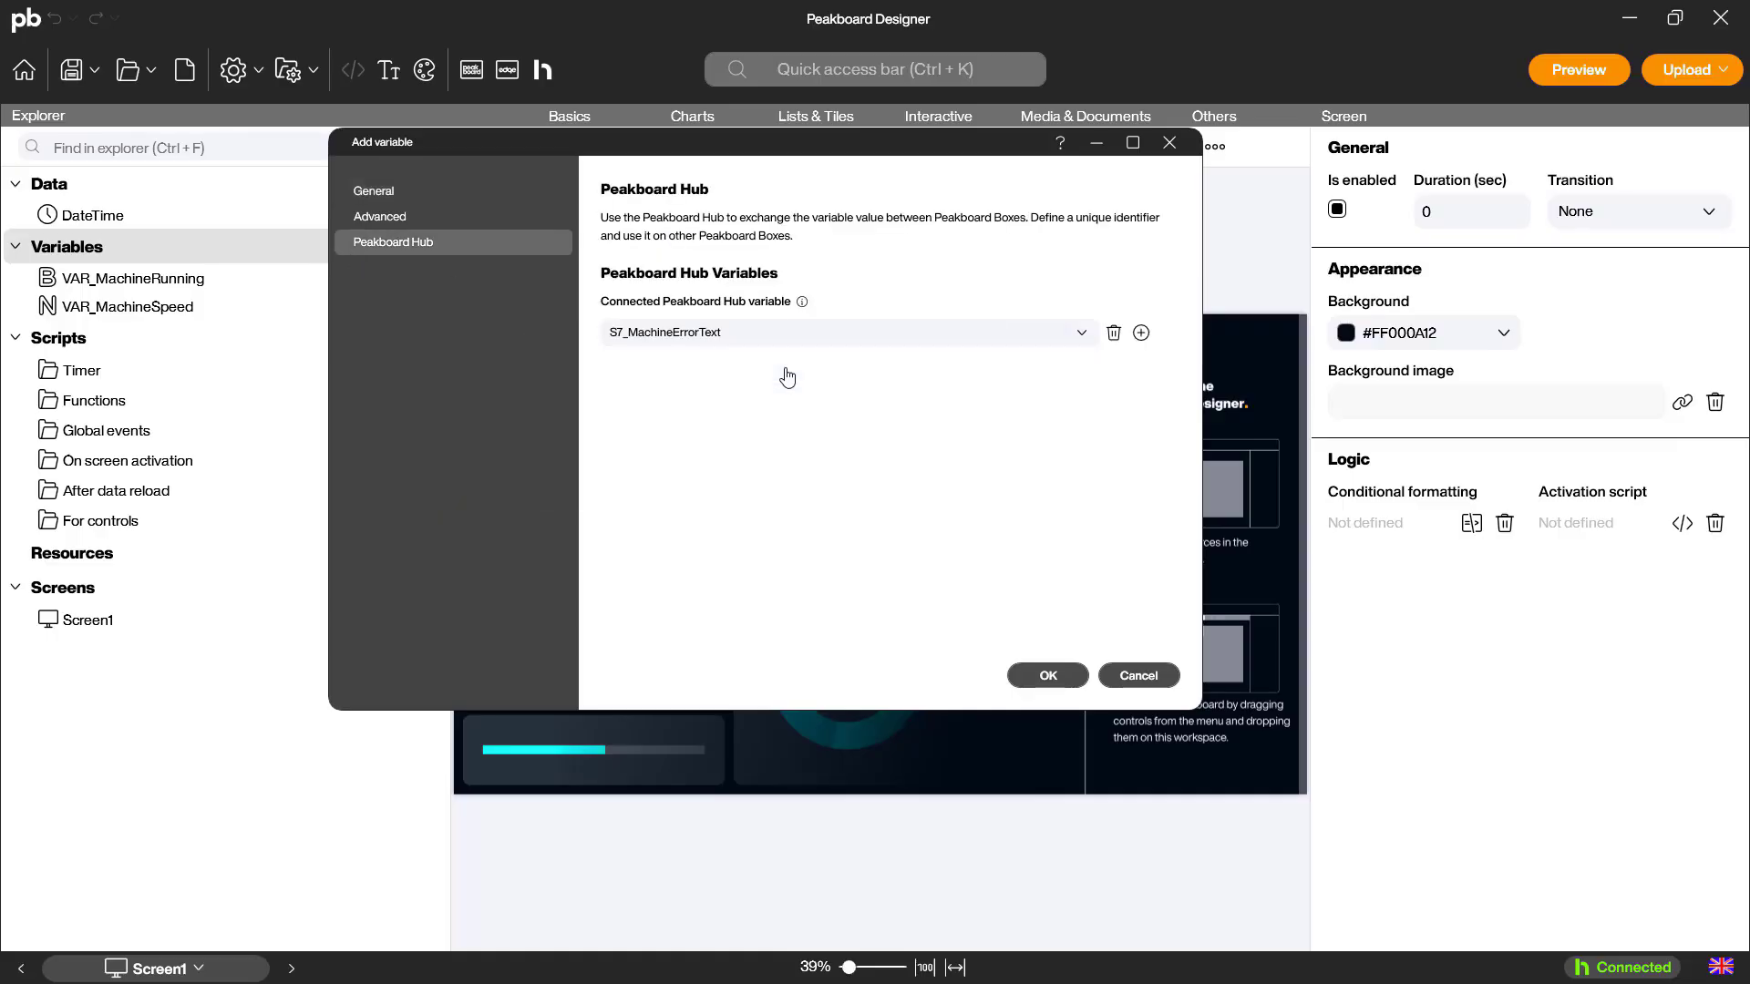
click(1021, 671)
Place VAR_MachineSpeed on the screen as a circular gauge and add an icon control to the left of it
drag(146, 335, 791, 520)
click(855, 523)
click(607, 145)
drag(665, 178, 636, 526)
Replace the control's information icon with the circled check mark, using green as color 1
click(1381, 554)
click(1010, 212)
click(988, 508)
click(699, 211)
text(check)
click(1090, 375)
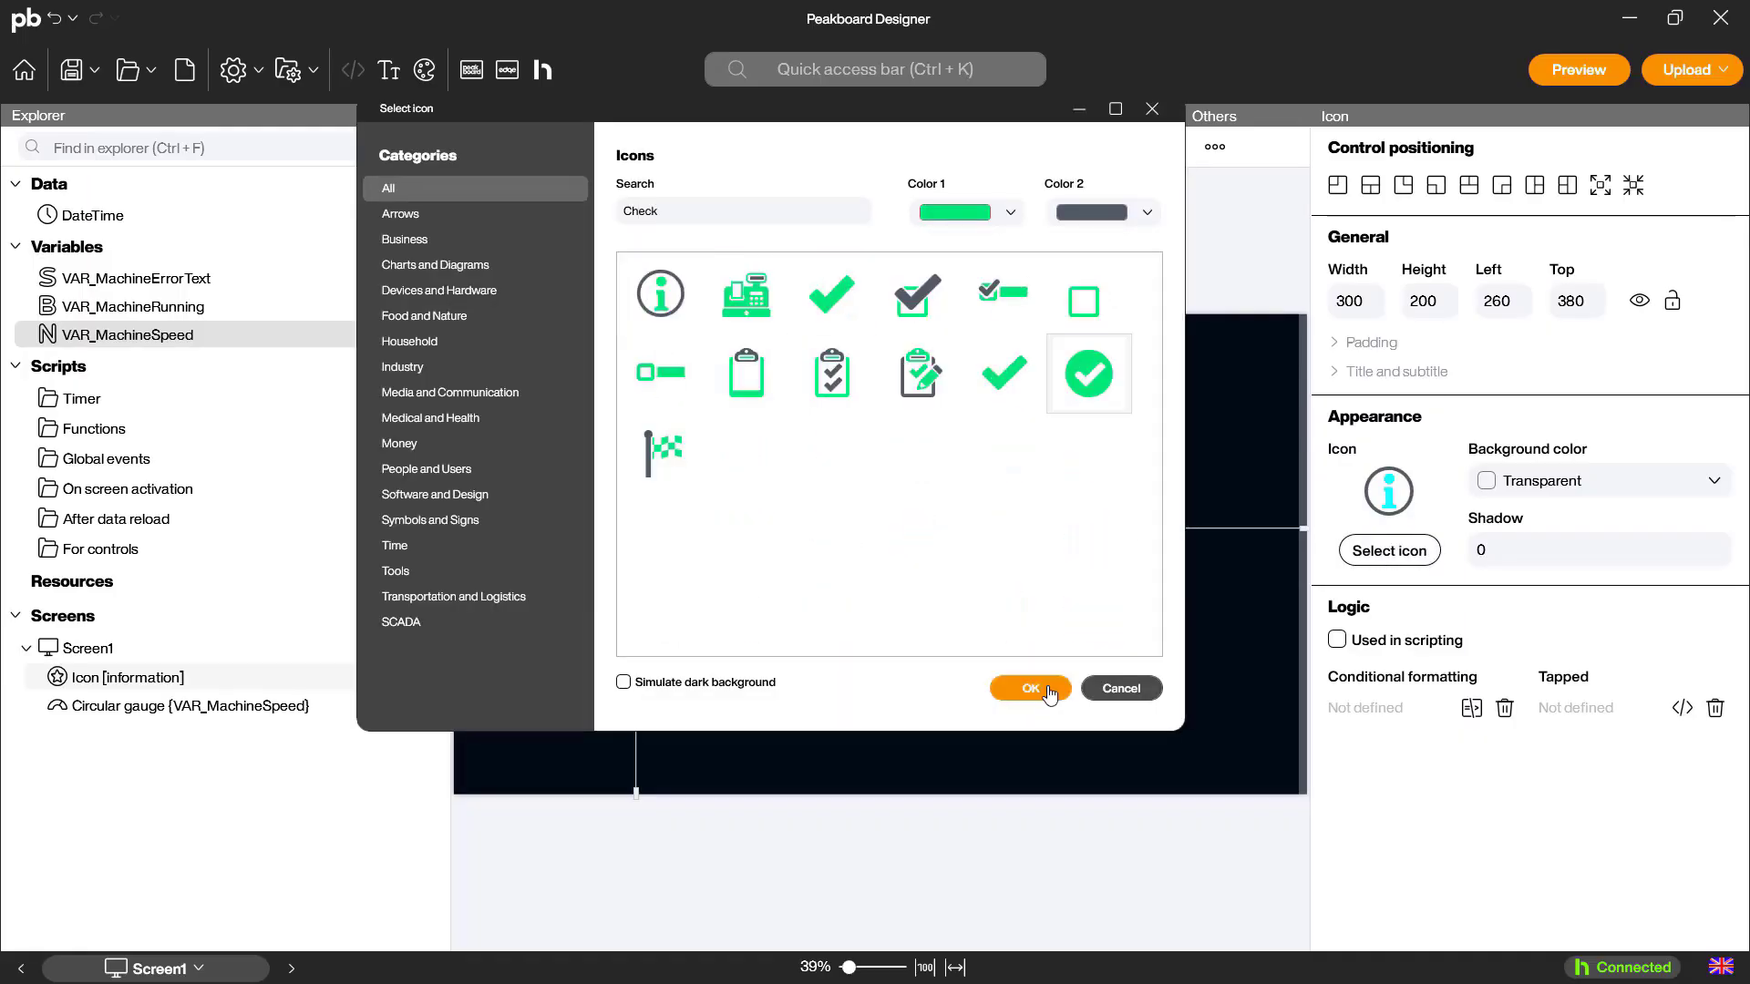
click(1043, 690)
Add a conditional formatting rule to the check icon that changes it to a red error icon
click(1471, 708)
click(712, 255)
click(628, 320)
click(510, 402)
click(811, 254)
click(1021, 517)
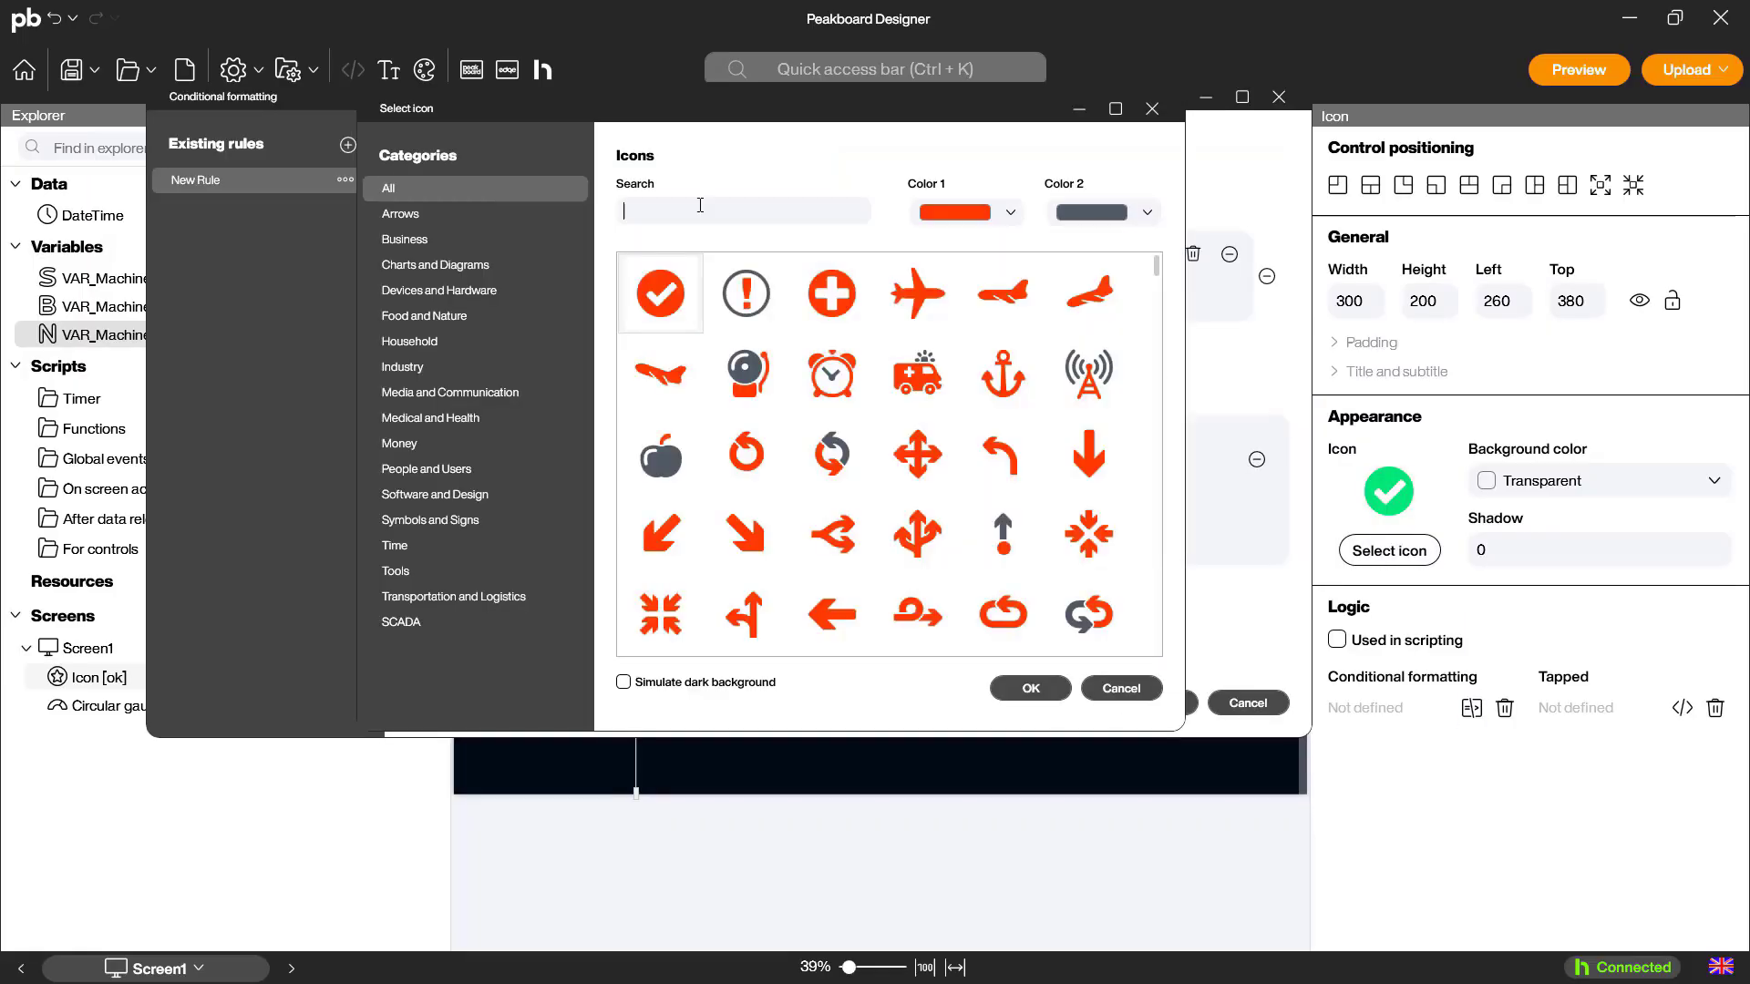
text(error)
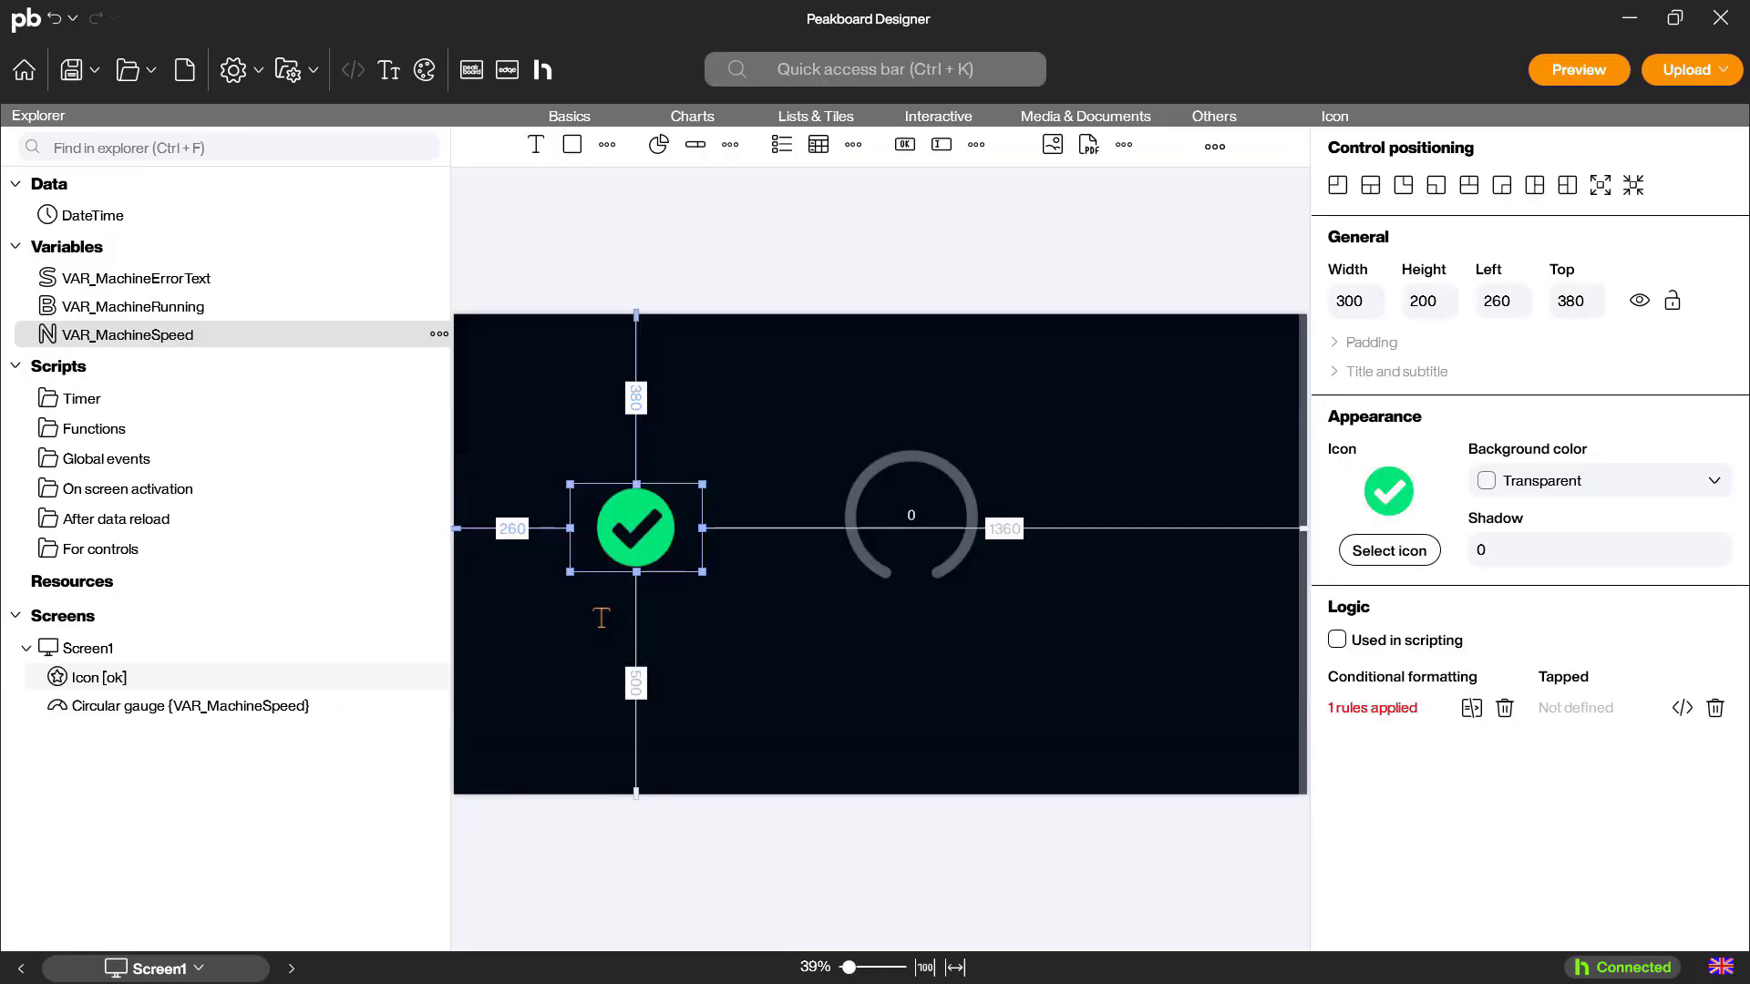
Place a text control of about 460 by 100 below the icon, bind it to VAR_MachineErrorText, and preview the dashboard
drag(597, 613, 597, 609)
click(1682, 481)
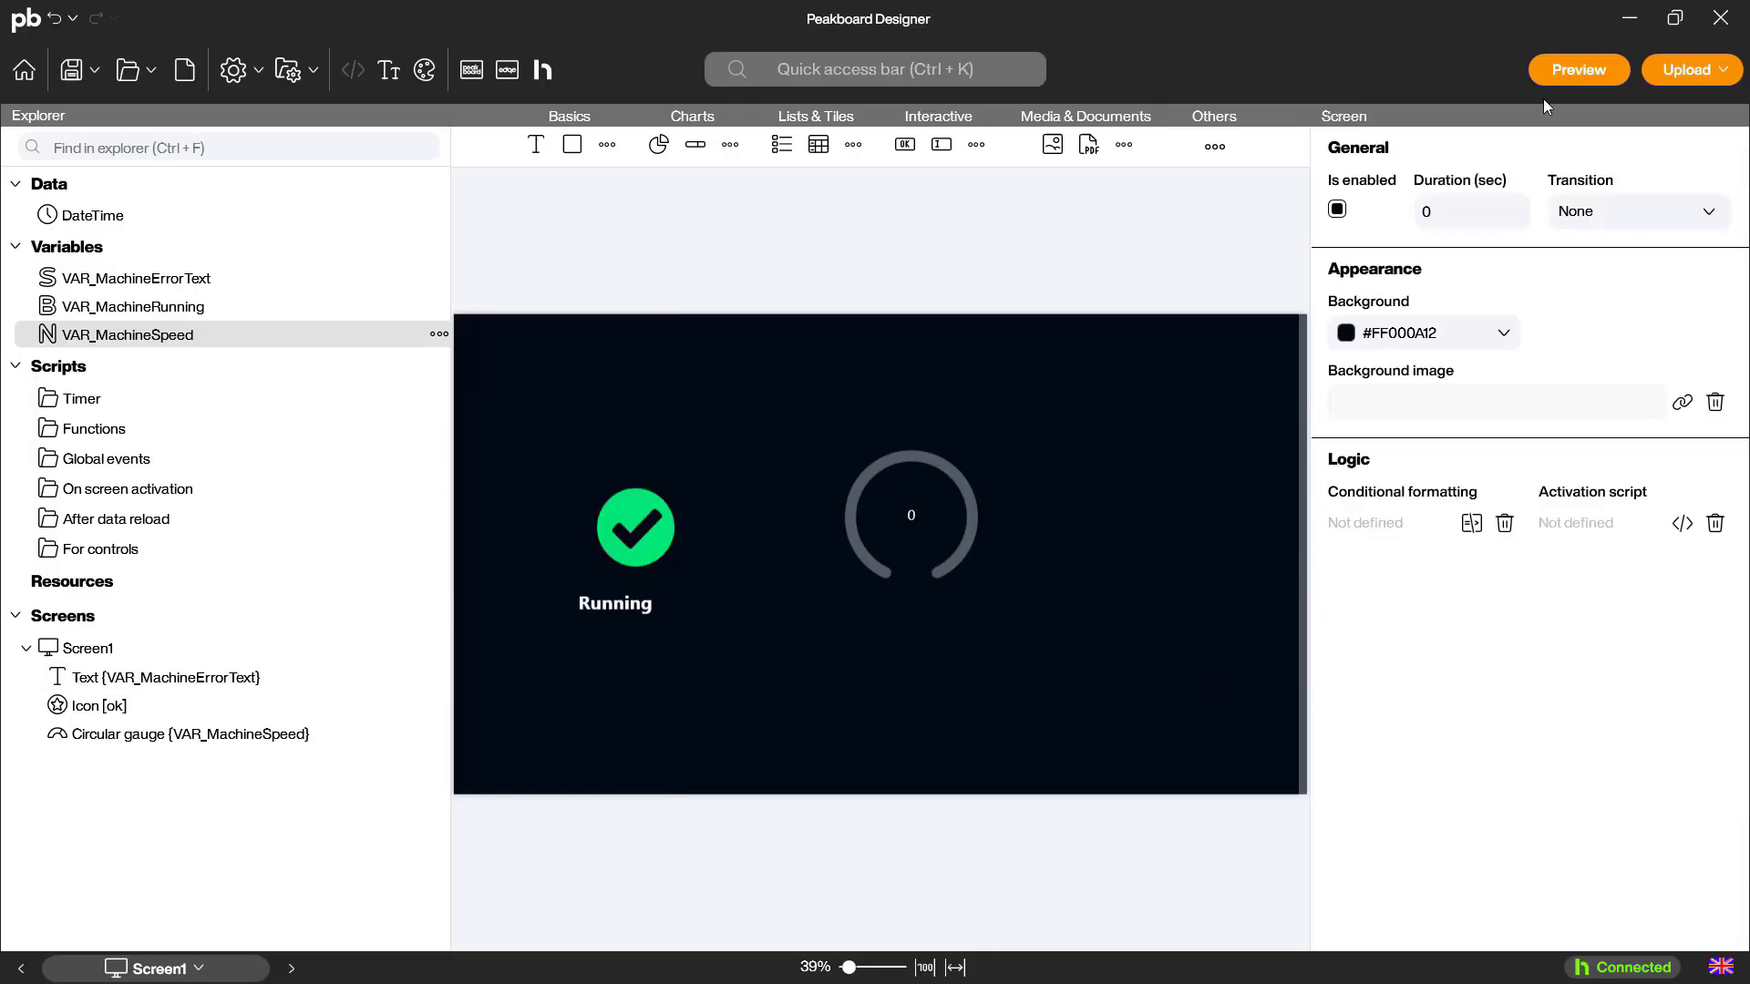
click(1579, 69)
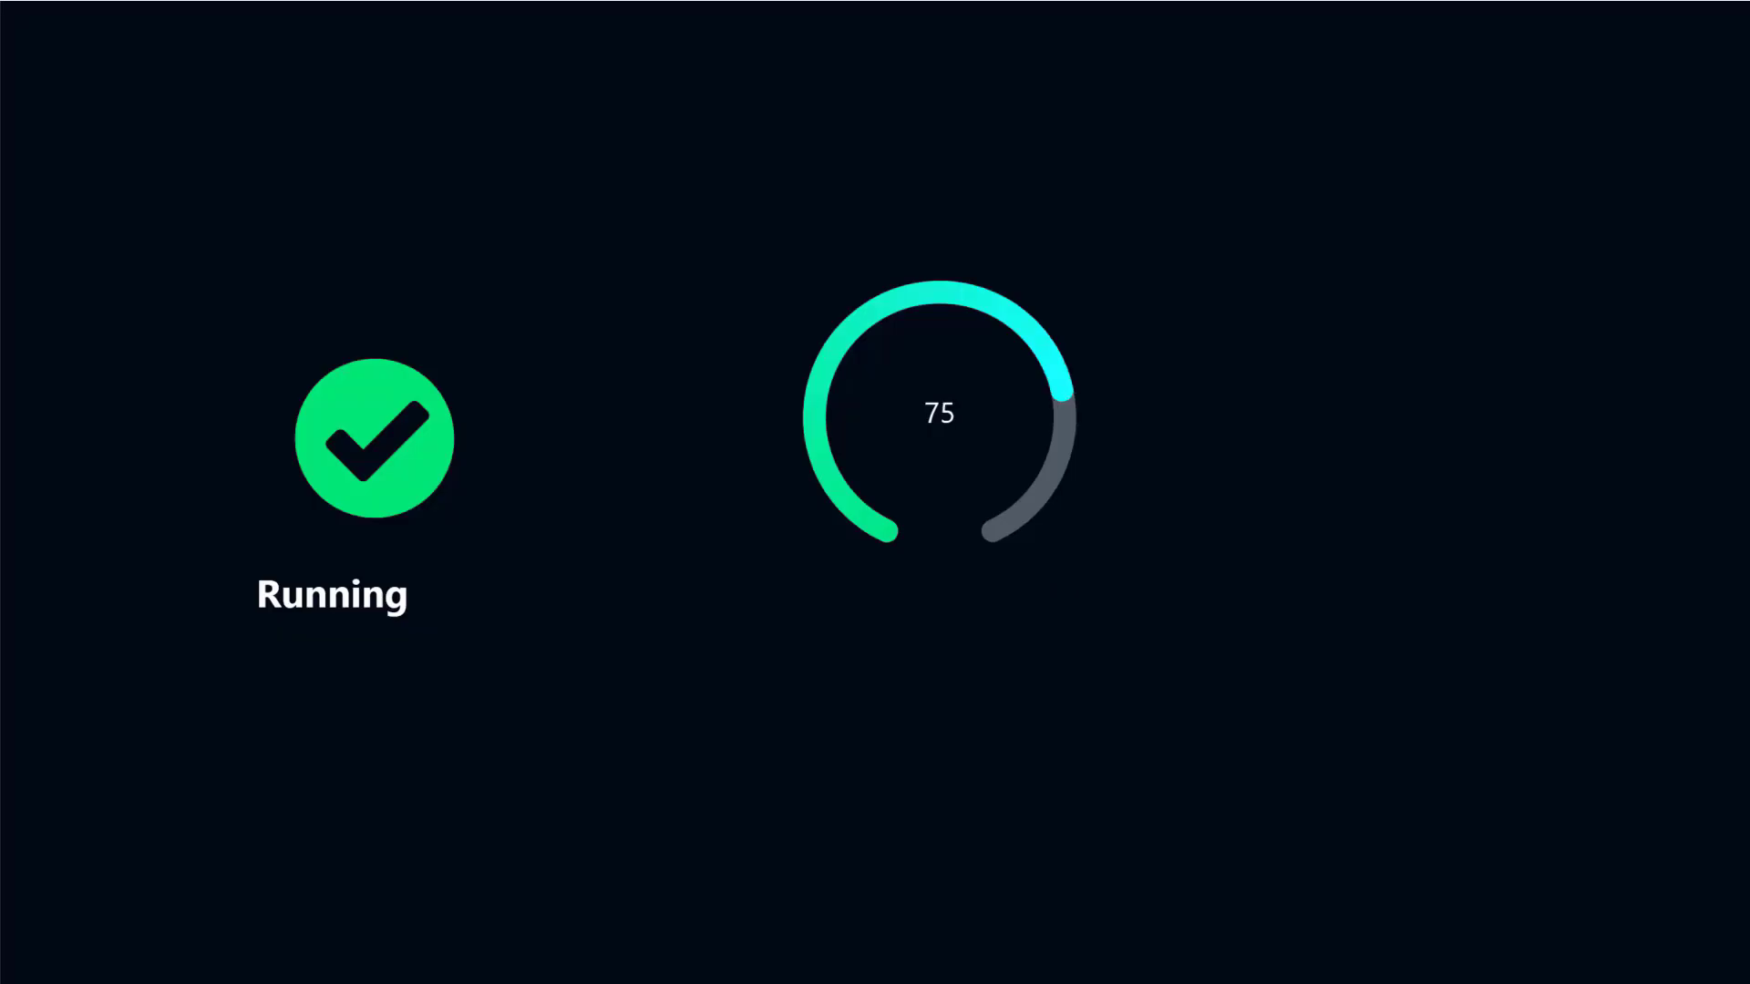